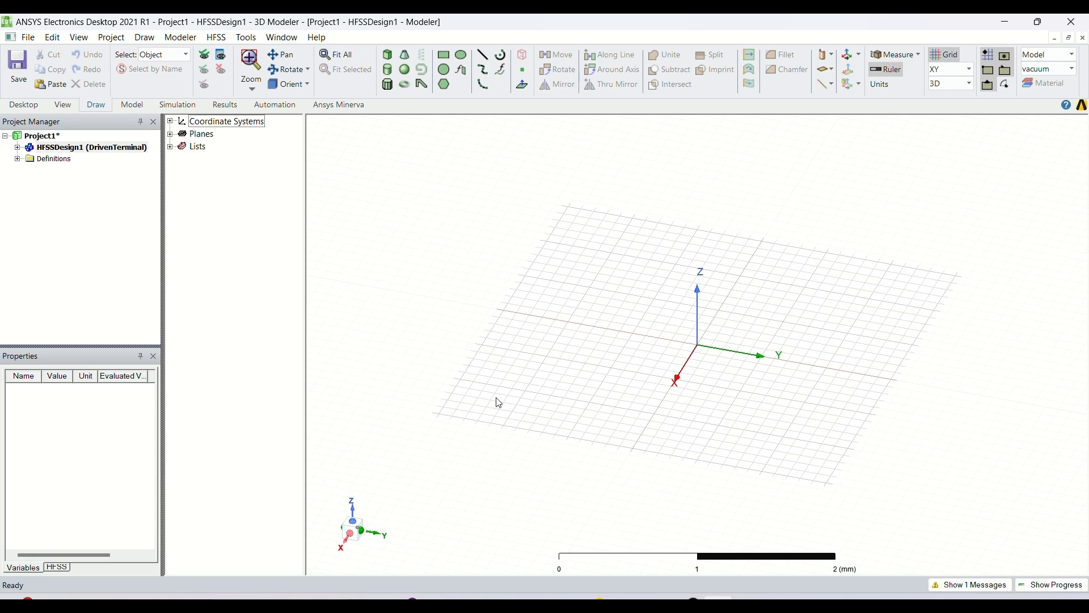
- Draw a rectangle about 1.8 mm by 1.7 mm on the XY plane around the origin
{"action": "left_click", "coordinate": [443, 55]}
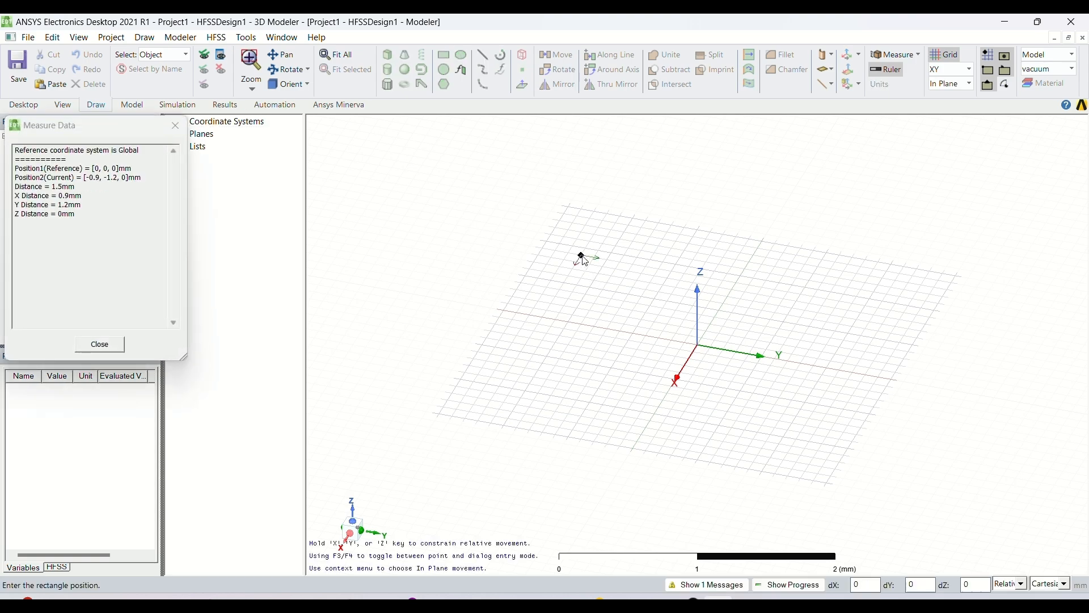
{"action": "left_click", "coordinate": [583, 257]}
{"action": "left_click", "coordinate": [727, 419]}
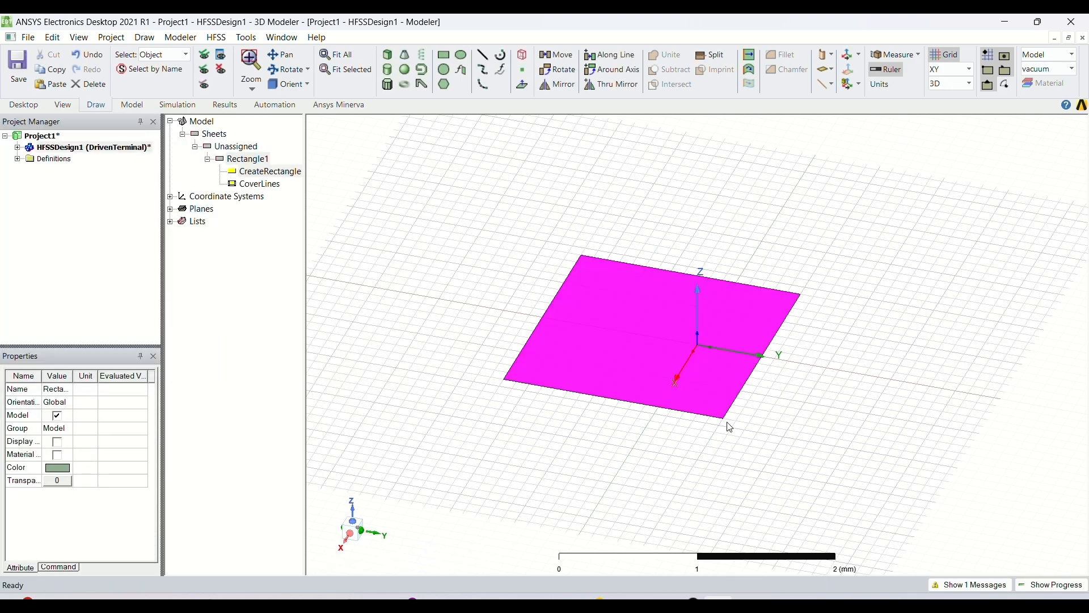
- Rename the new rectangle as gnd and set its color to light yellow
{"action": "double_click", "coordinate": [255, 157]}
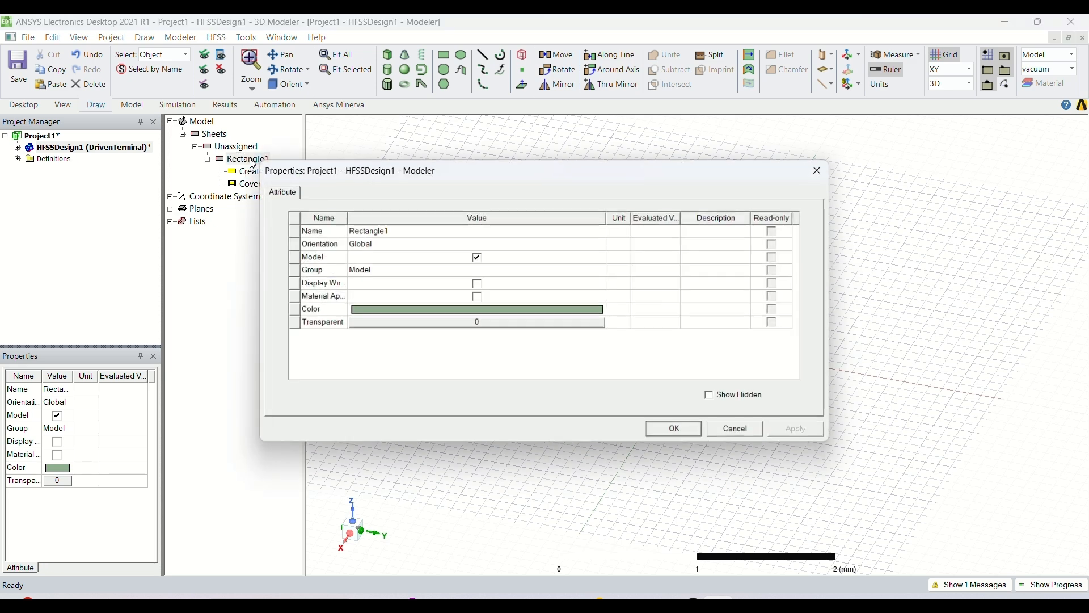
{"action": "left_click", "coordinate": [400, 229]}
{"action": "left_click", "coordinate": [400, 229]}
{"action": "key", "text": "BackSpace"}
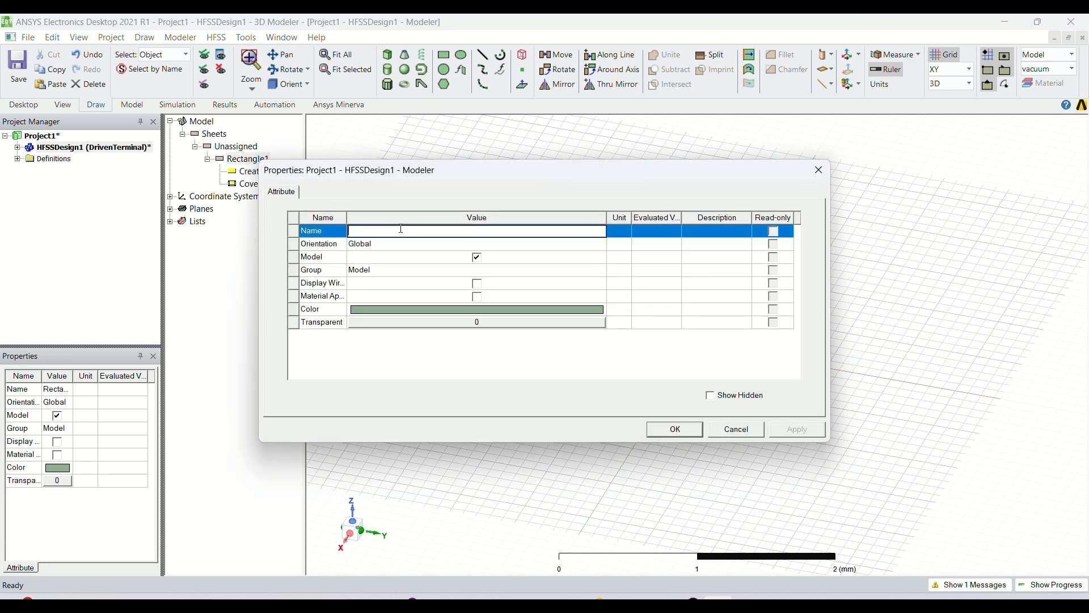
{"action": "type", "text": "gnd"}
{"action": "left_click", "coordinate": [464, 308]}
{"action": "left_click", "coordinate": [411, 232]}
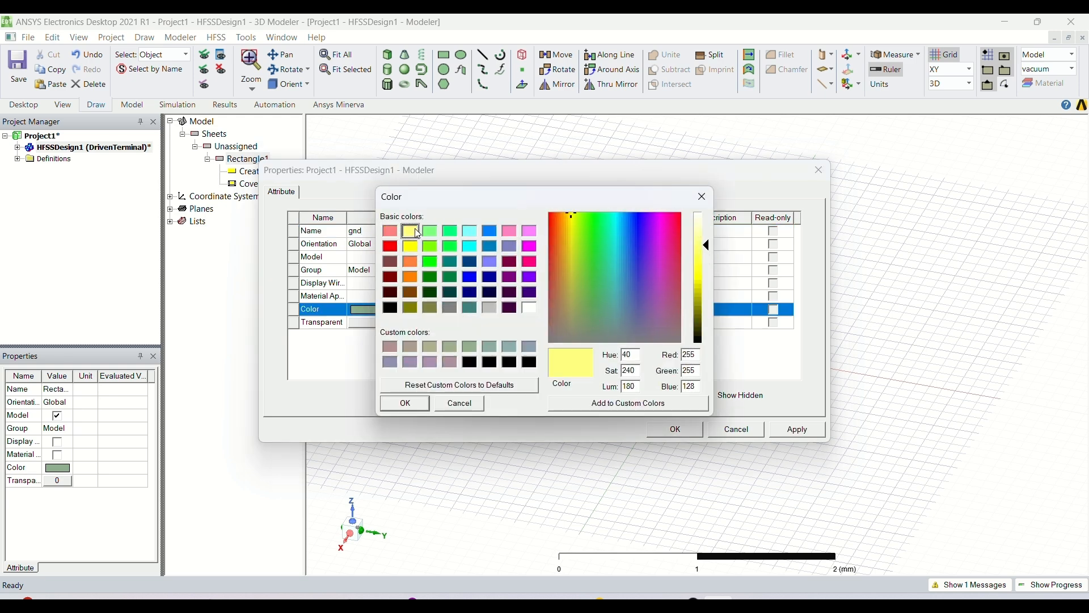
{"action": "key", "text": "Return"}
{"action": "key", "text": "Return"}
- Set the position of the gnd rectangle to 0,0,0 mm
{"action": "double_click", "coordinate": [258, 172]}
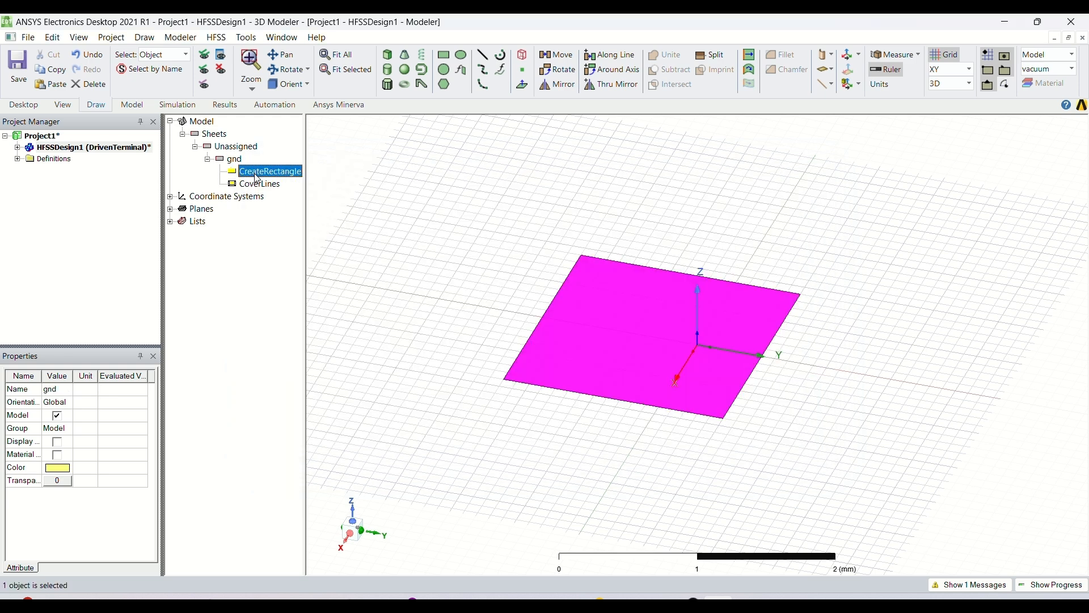
{"action": "left_click", "coordinate": [392, 257]}
{"action": "type", "text": "0,0,"}
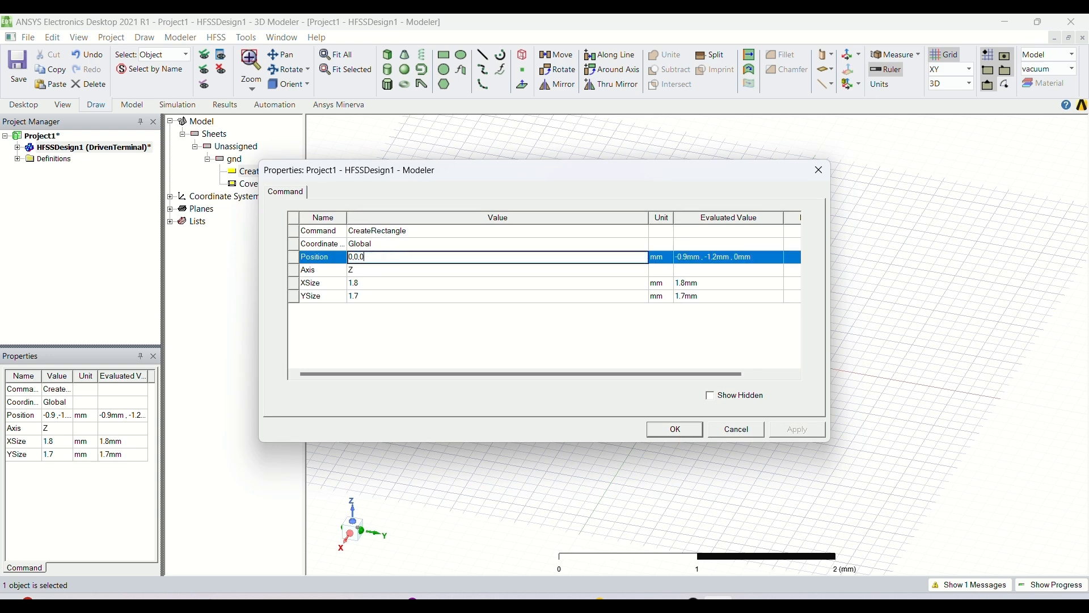
{"action": "type", "text": "0"}
{"action": "key", "text": "Return"}
- Set the gnd rectangle's XSize to a new length variable gl with a value of 15 mm
{"action": "left_click", "coordinate": [390, 282]}
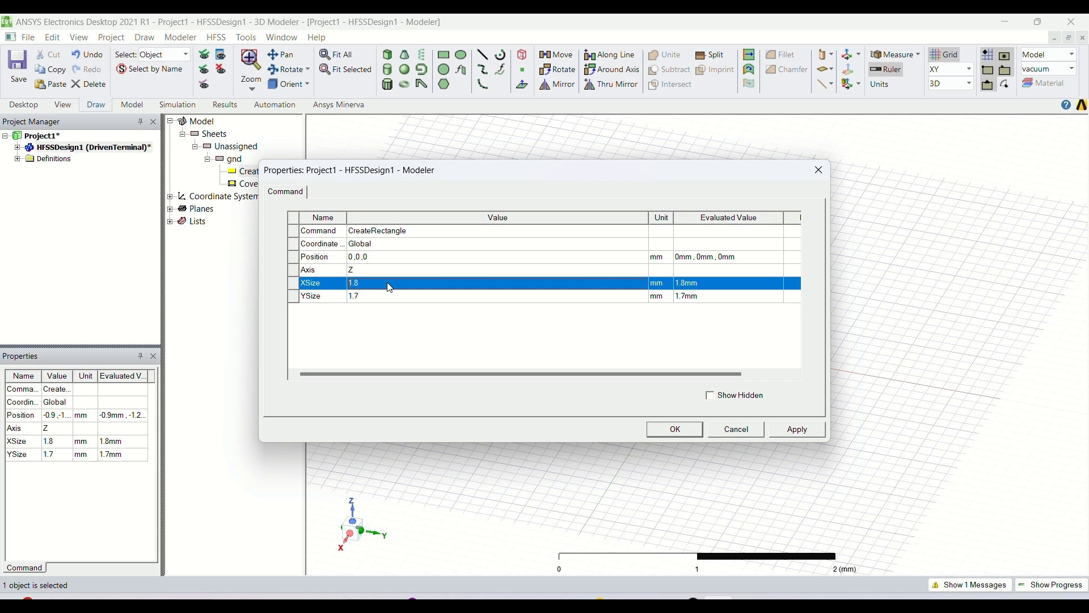
{"action": "key", "text": "BackSpace"}
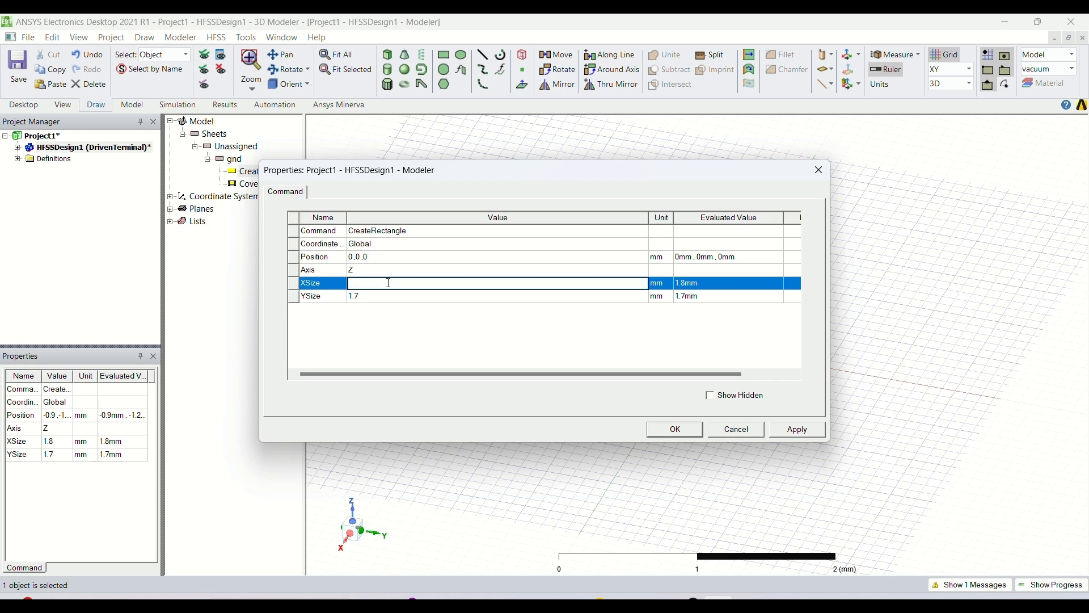
{"action": "type", "text": "gl"}
{"action": "key", "text": "Return"}
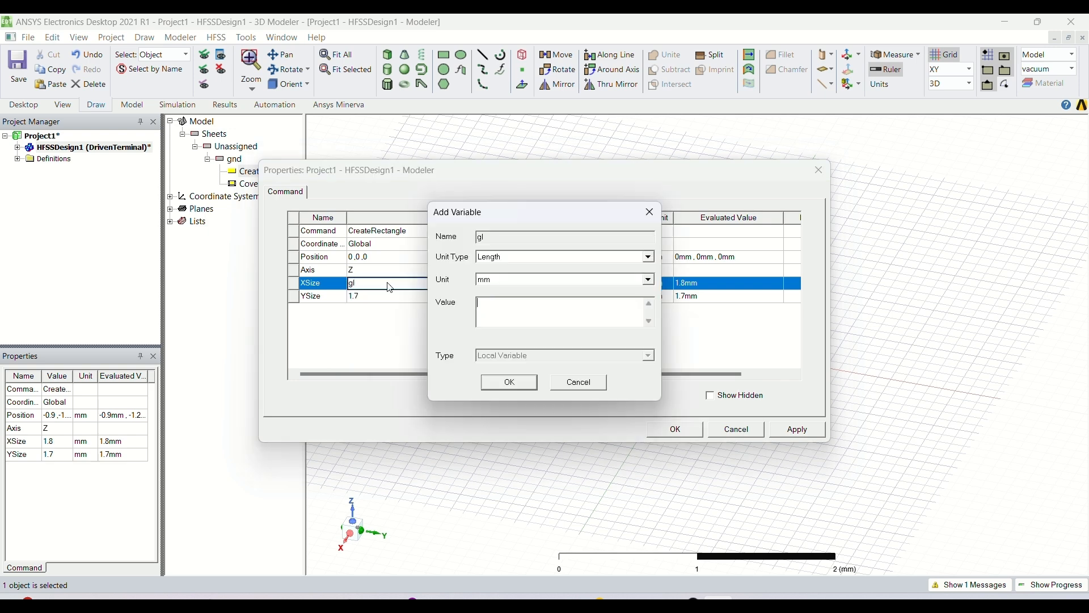
{"action": "type", "text": "15"}
{"action": "key", "text": "Return"}
- Set the gnd rectangle's YSize to a new length variable gw of 18.572 mm and apply the dimensions
{"action": "key", "text": "BackSpace"}
{"action": "type", "text": "gw"}
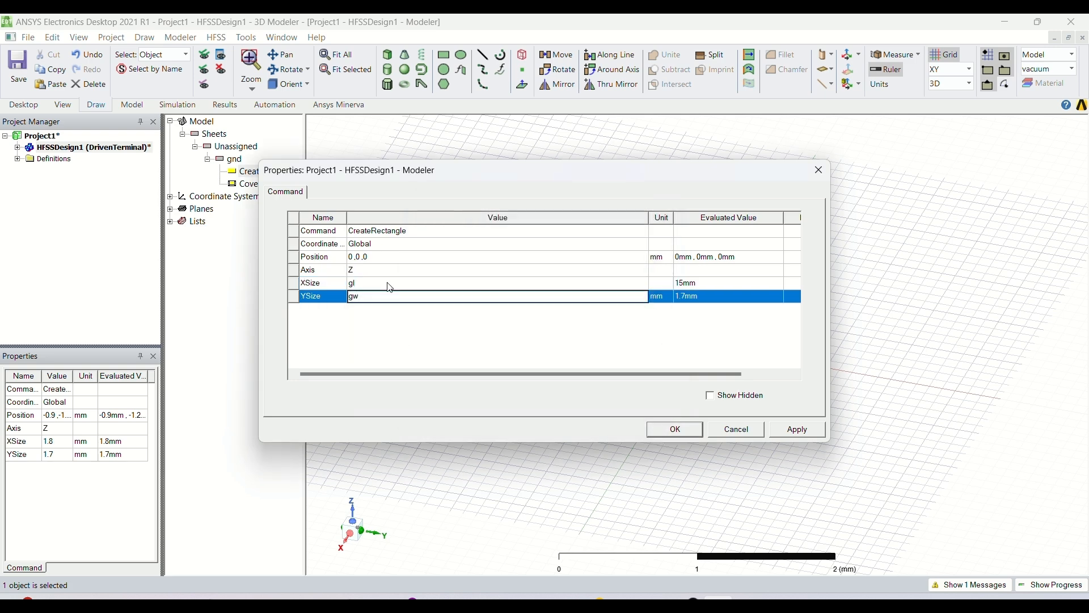
{"action": "key", "text": "Return"}
{"action": "key", "text": "BackSpace"}
{"action": "type", "text": "18.57"}
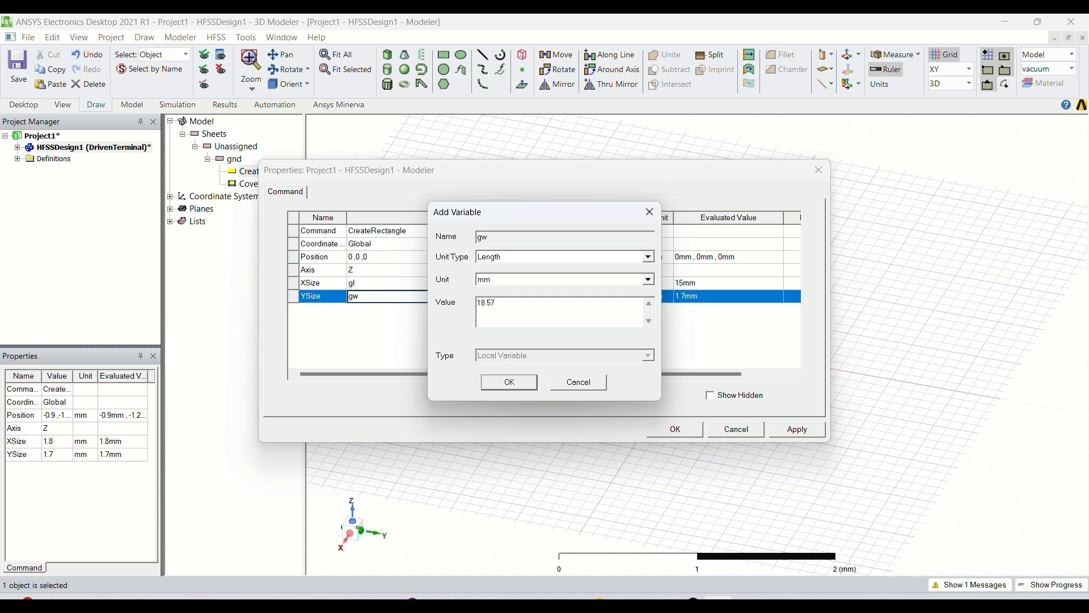
{"action": "type", "text": "2"}
{"action": "key", "text": "Return"}
{"action": "key", "text": "Return"}
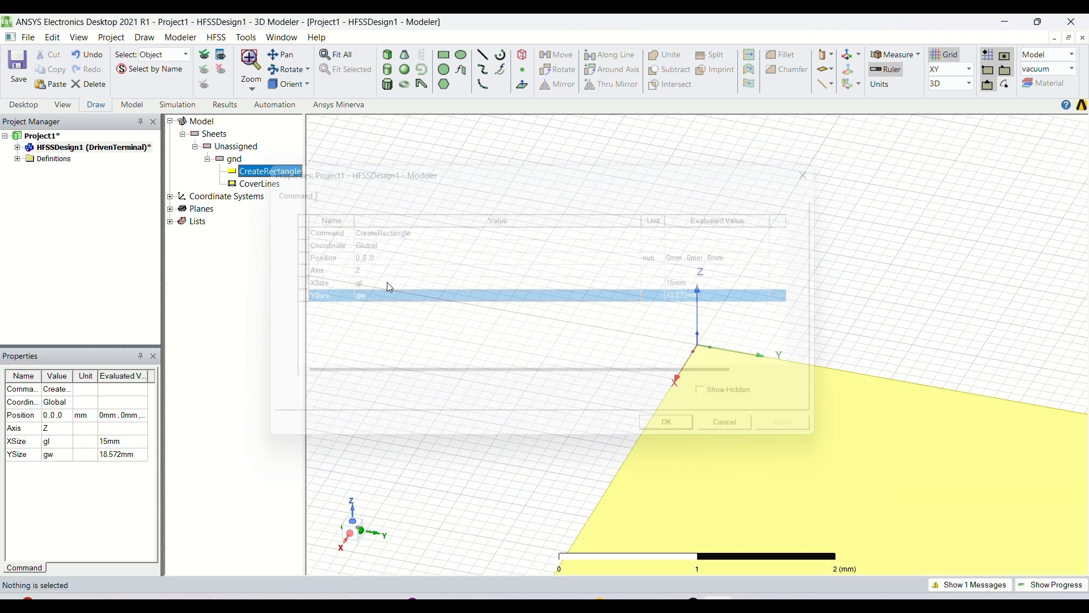
- Draw a box about 10 mm by 9 mm and 0.5 mm high on top of the ground plane
{"action": "left_click", "coordinate": [347, 61]}
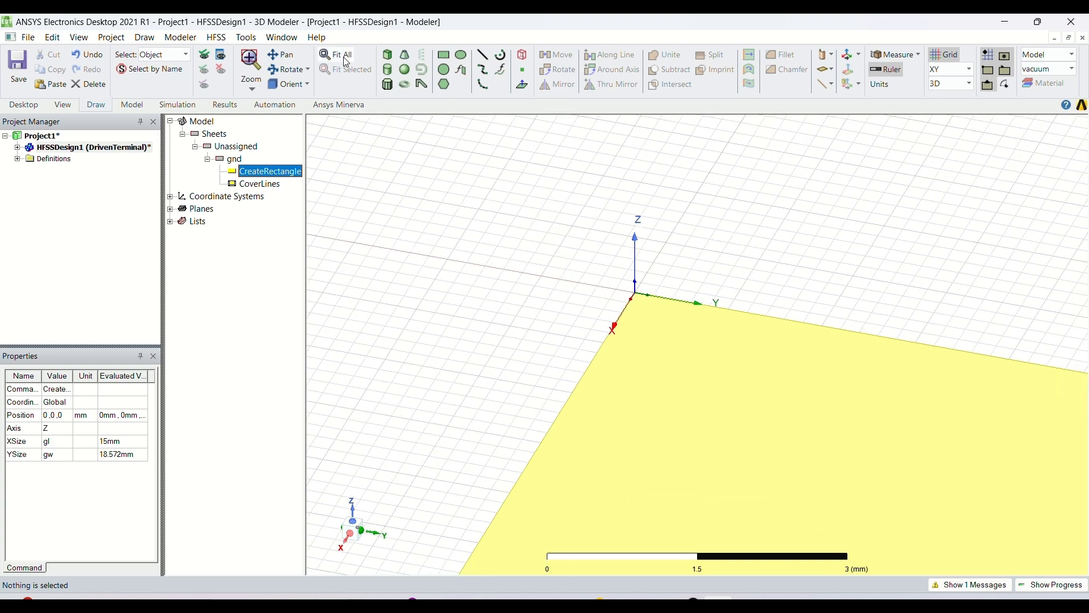
{"action": "left_click", "coordinate": [387, 55]}
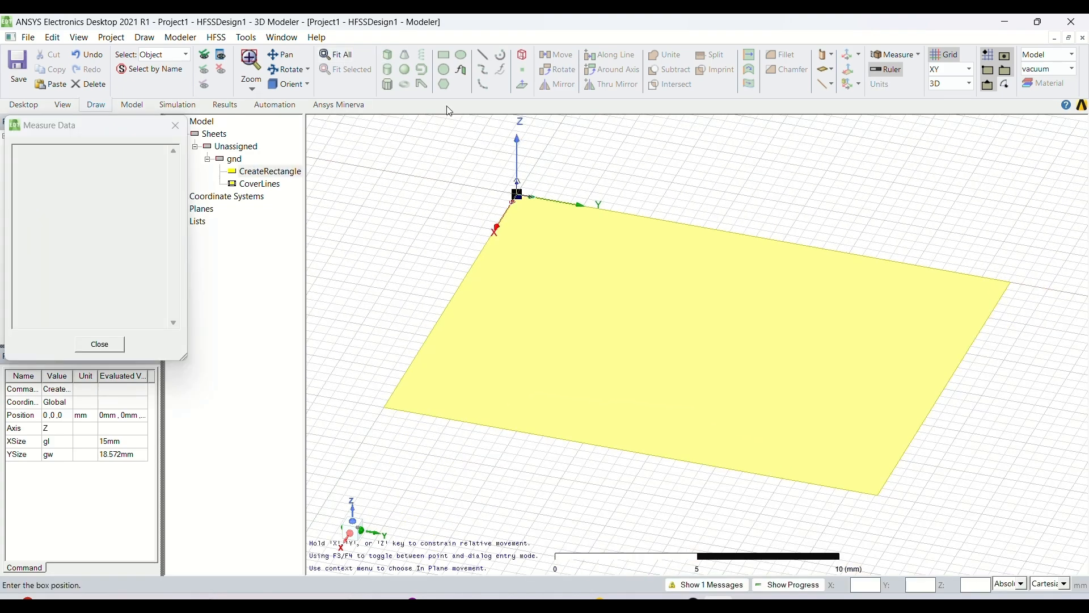
{"action": "left_click", "coordinate": [535, 214]}
{"action": "left_click", "coordinate": [688, 397]}
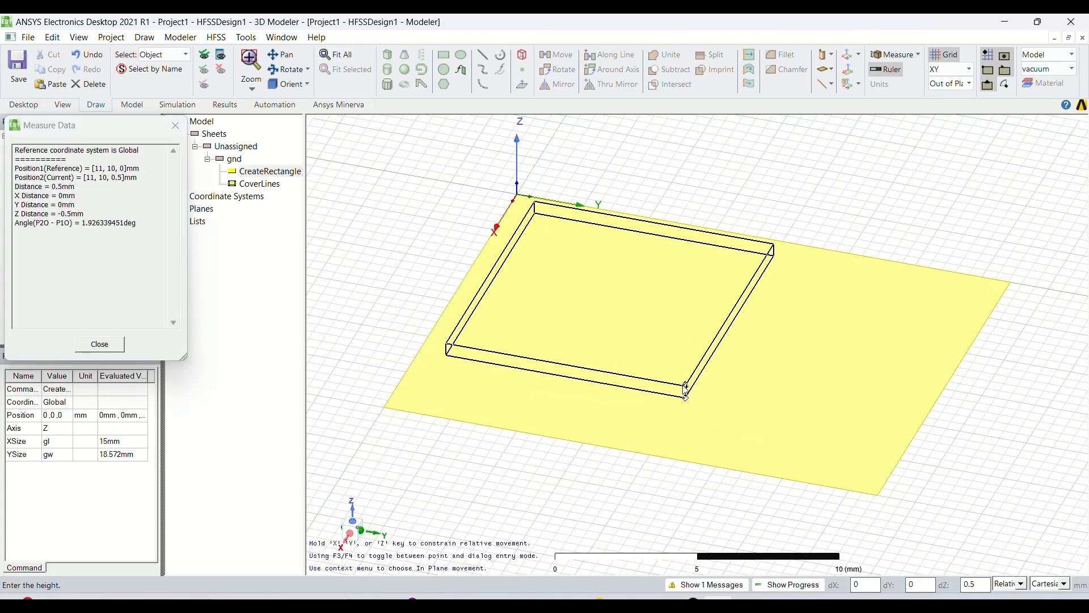
{"action": "left_click", "coordinate": [668, 382]}
- Rename the new box as sub and set its color to light magenta
{"action": "left_click", "coordinate": [243, 162]}
{"action": "double_click", "coordinate": [240, 159]}
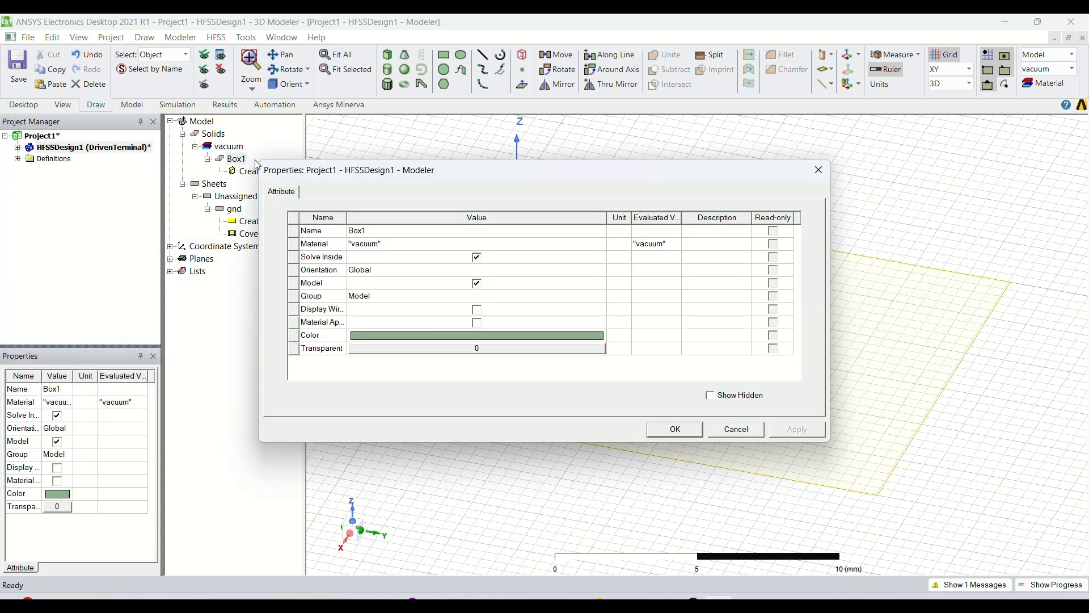
{"action": "left_click", "coordinate": [373, 230]}
{"action": "key", "text": "BackSpace"}
{"action": "type", "text": "sub"}
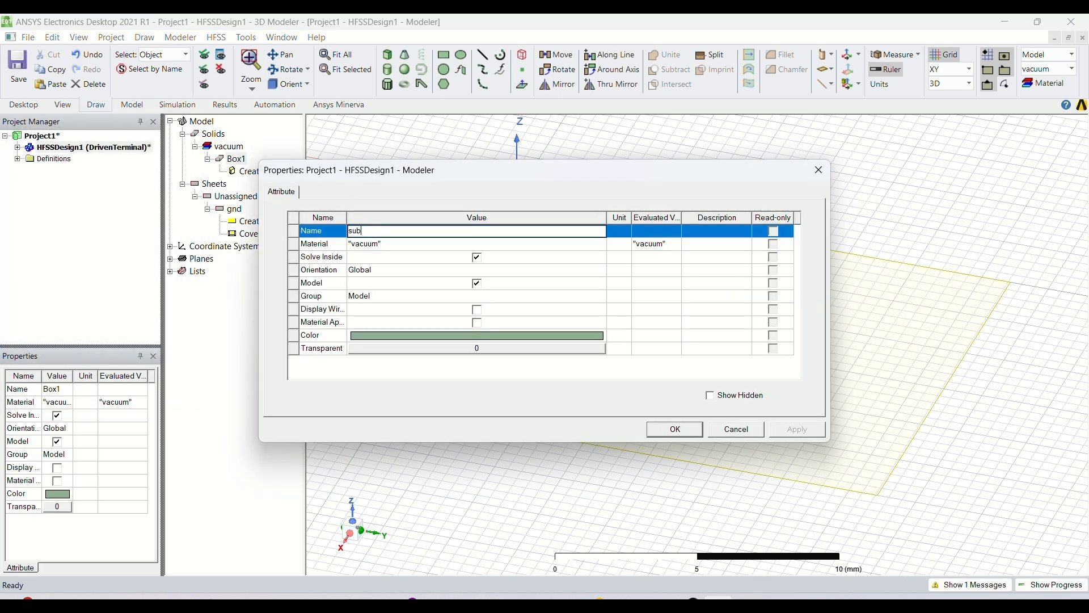
{"action": "left_click", "coordinate": [458, 336]}
{"action": "left_click", "coordinate": [526, 235]}
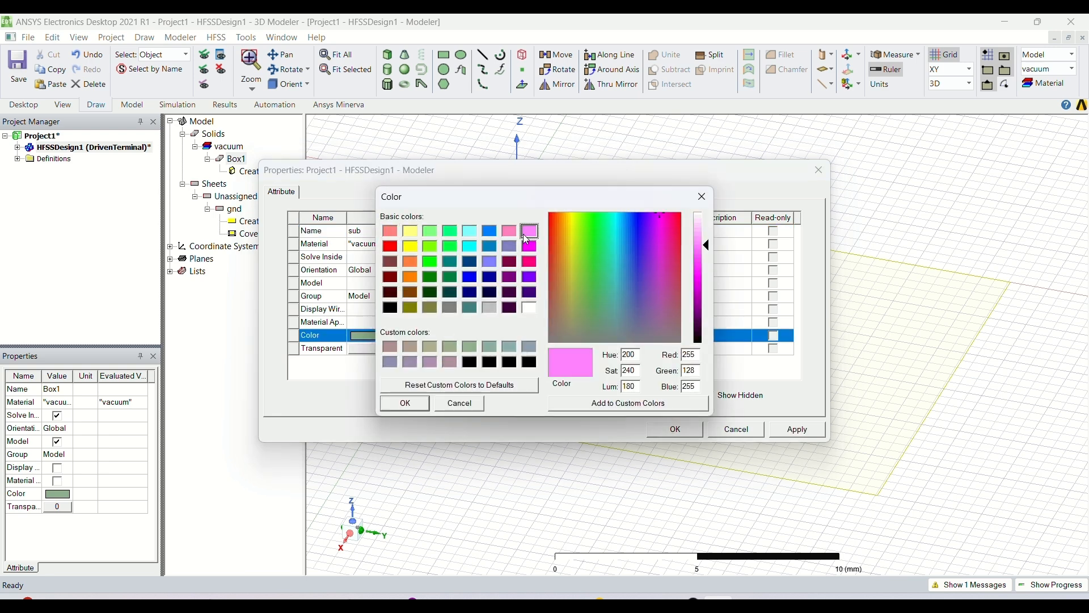
{"action": "key", "text": "Return"}
{"action": "key", "text": "Return"}
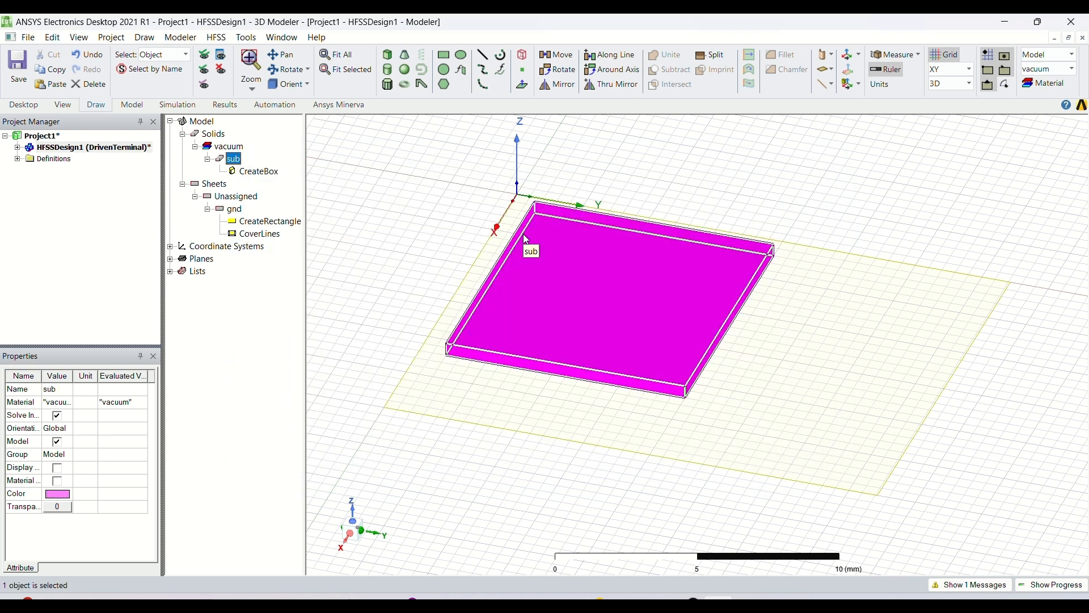
- Set the position of the sub box to 0,0,0 mm
{"action": "left_click", "coordinate": [269, 172]}
{"action": "double_click", "coordinate": [269, 172]}
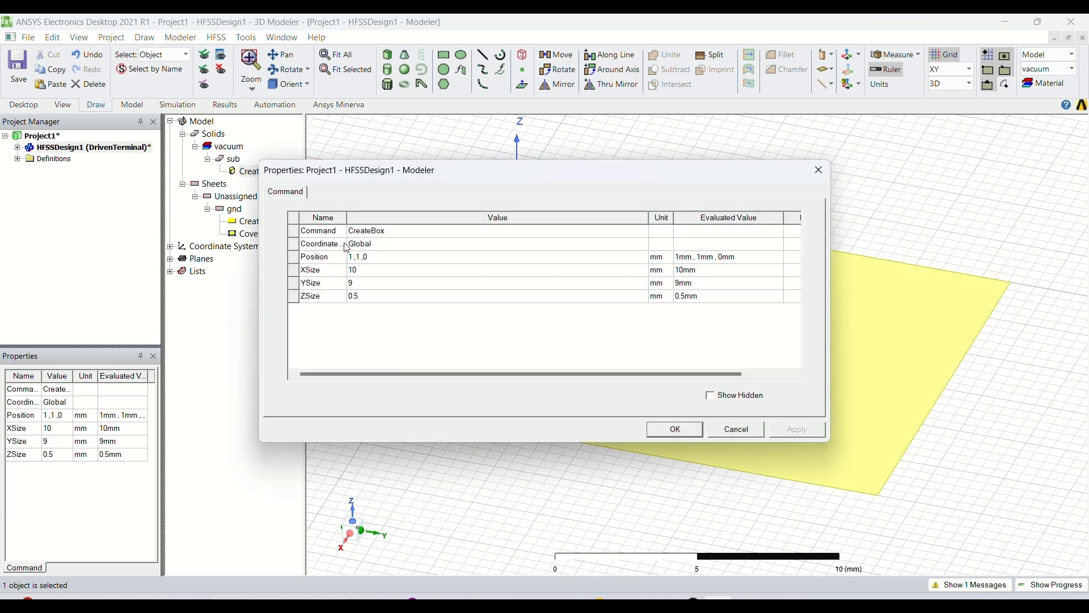
{"action": "left_click", "coordinate": [376, 257]}
{"action": "left_click", "coordinate": [376, 258]}
{"action": "type", "text": "0,0,0"}
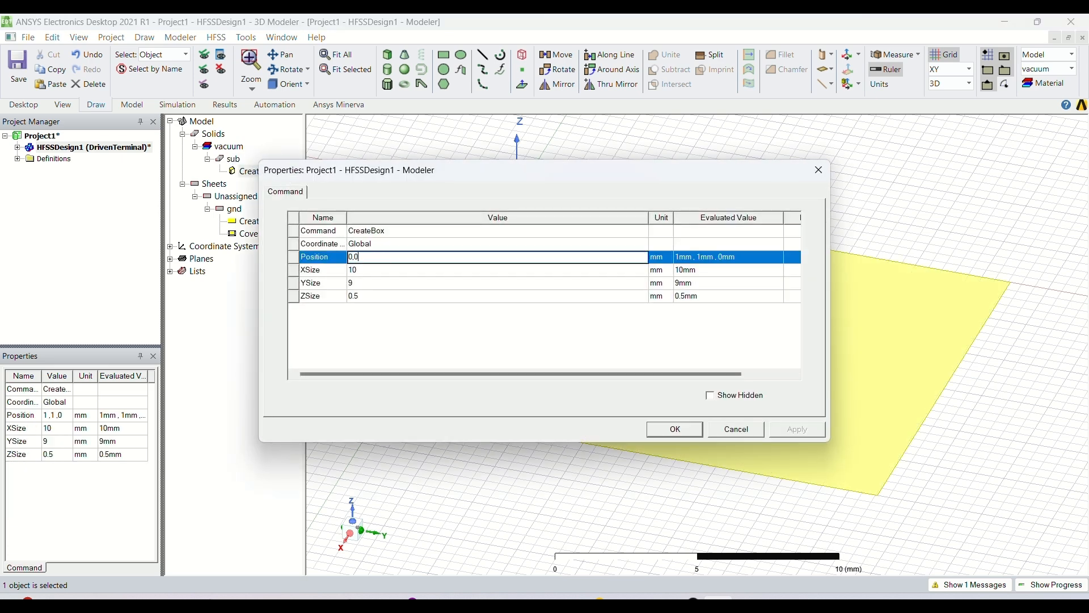
{"action": "key", "text": "Tab"}
- Set the sub box's XSize to gl and its YSize to gw
{"action": "type", "text": "gl"}
{"action": "key", "text": "Tab"}
{"action": "type", "text": "gw"}
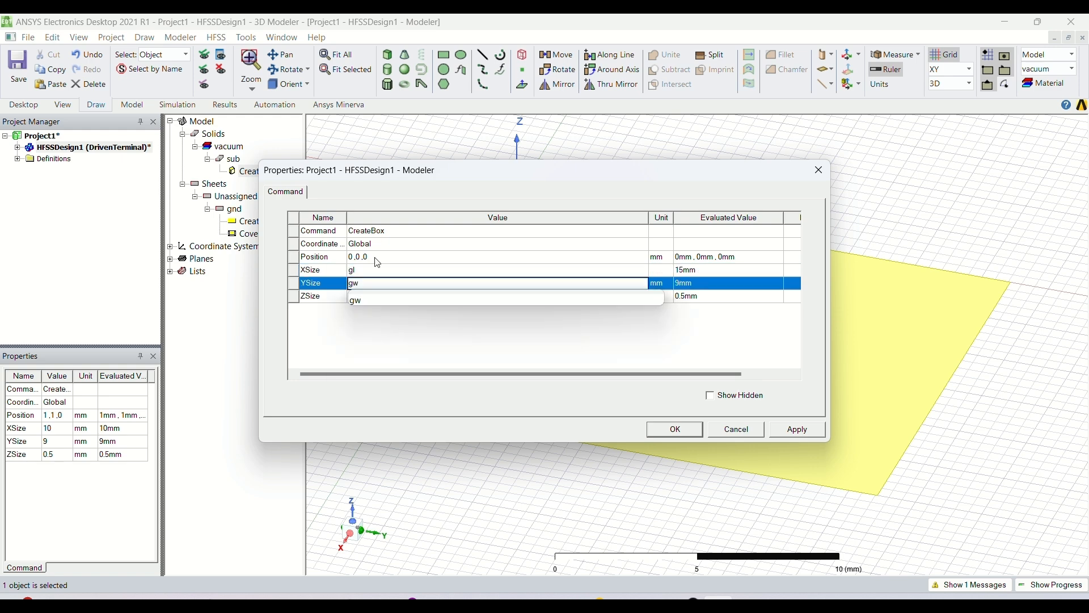
{"action": "key", "text": "Tab"}
- Set the sub box's ZSize to a new length variable h of 0.5 mm and apply the dimensions
{"action": "type", "text": "h"}
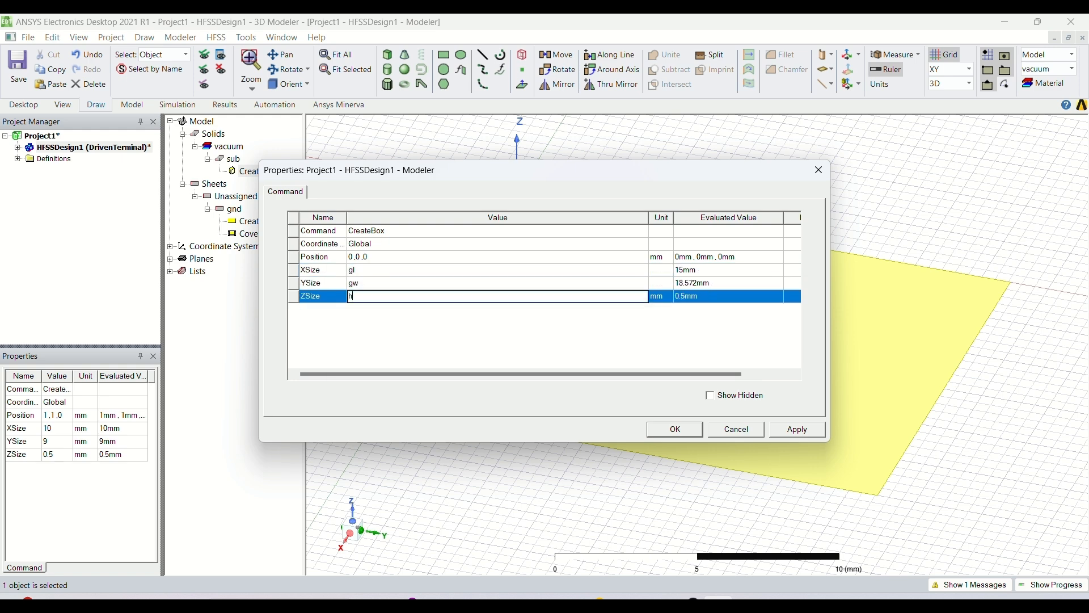
{"action": "key", "text": "Tab"}
{"action": "type", "text": "0.5"}
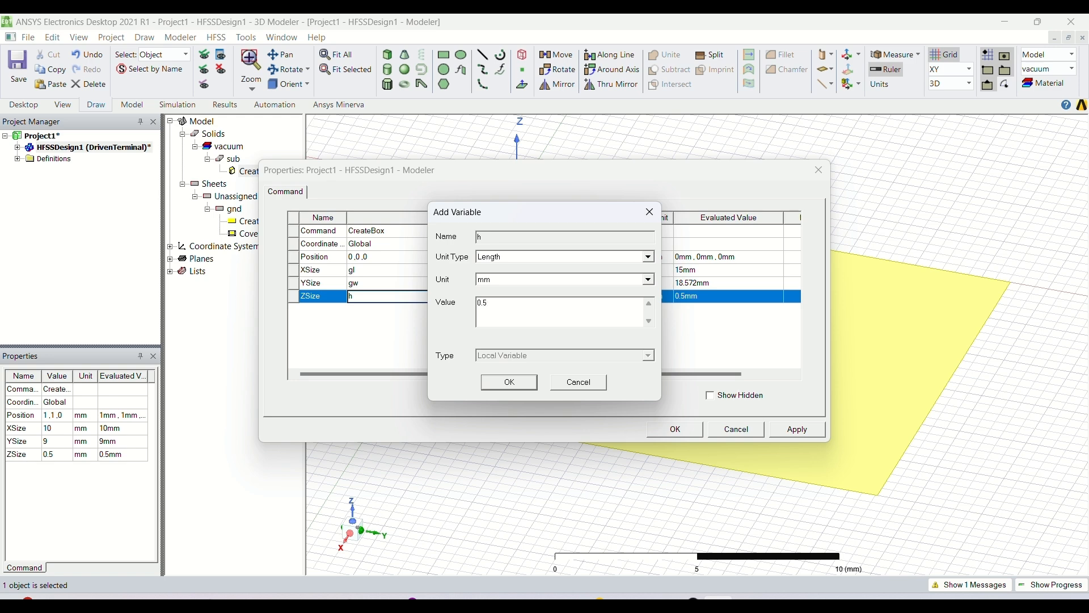
{"action": "key", "text": "Return"}
{"action": "key", "text": "Return"}
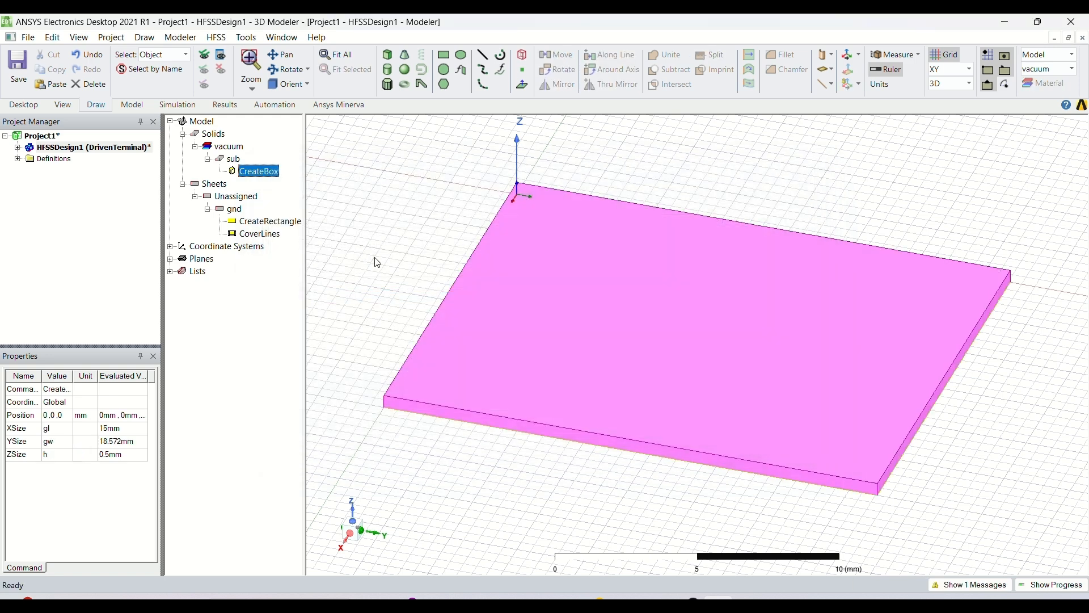
- Switch to the top view and draw a rectangle about 2.5 mm by 6 mm over the substrate
{"action": "left_click", "coordinate": [307, 84]}
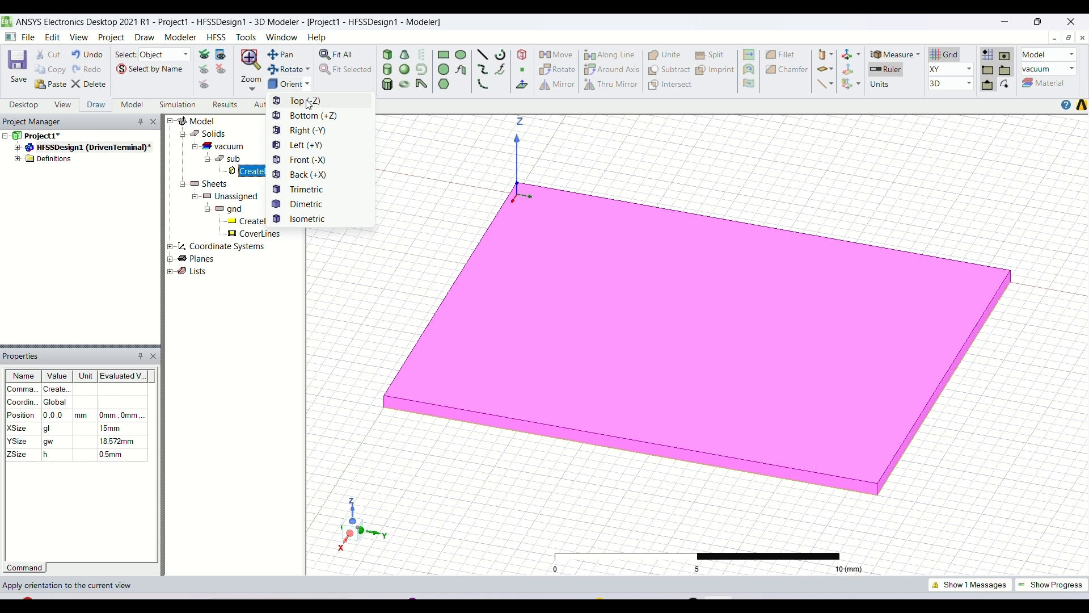
{"action": "left_click", "coordinate": [307, 102]}
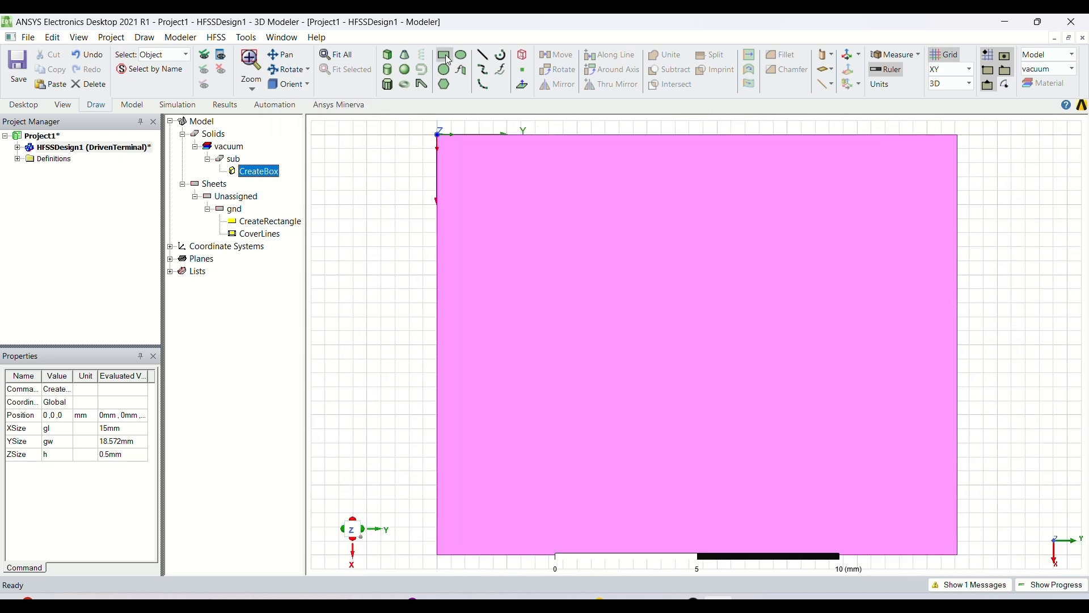
{"action": "left_click", "coordinate": [445, 56]}
{"action": "left_click", "coordinate": [480, 233]}
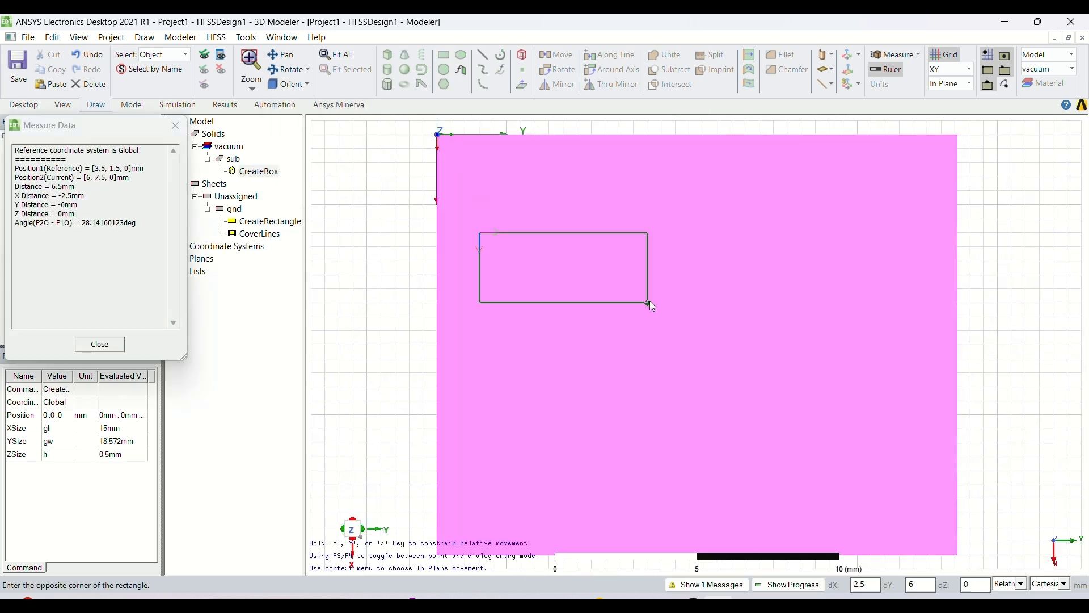
{"action": "left_click", "coordinate": [648, 302]}
- Rename the new rectangle over the substrate as 50ohm1 and color it light yellow
{"action": "double_click", "coordinate": [259, 246]}
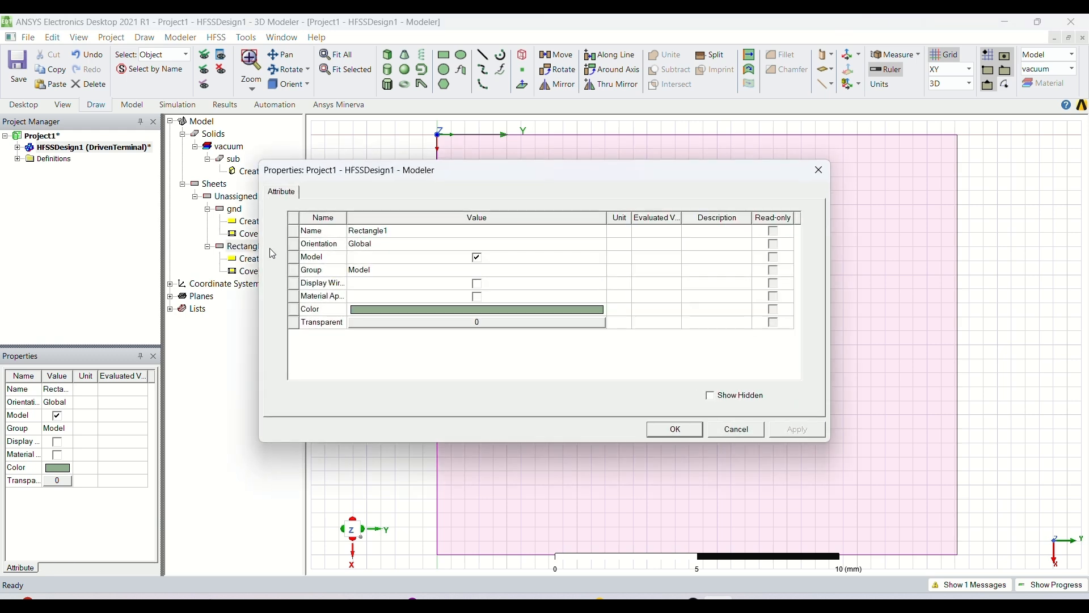
{"action": "left_click", "coordinate": [409, 231]}
{"action": "key", "text": "BackSpace"}
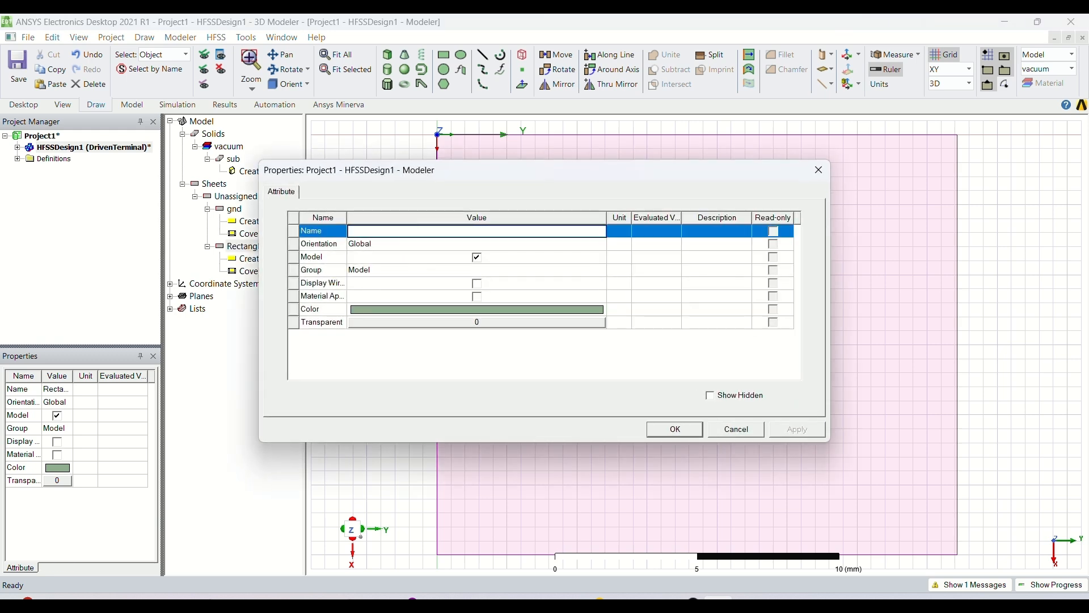
{"action": "type", "text": "50ohm1"}
{"action": "left_click", "coordinate": [461, 309]}
{"action": "left_click", "coordinate": [411, 232]}
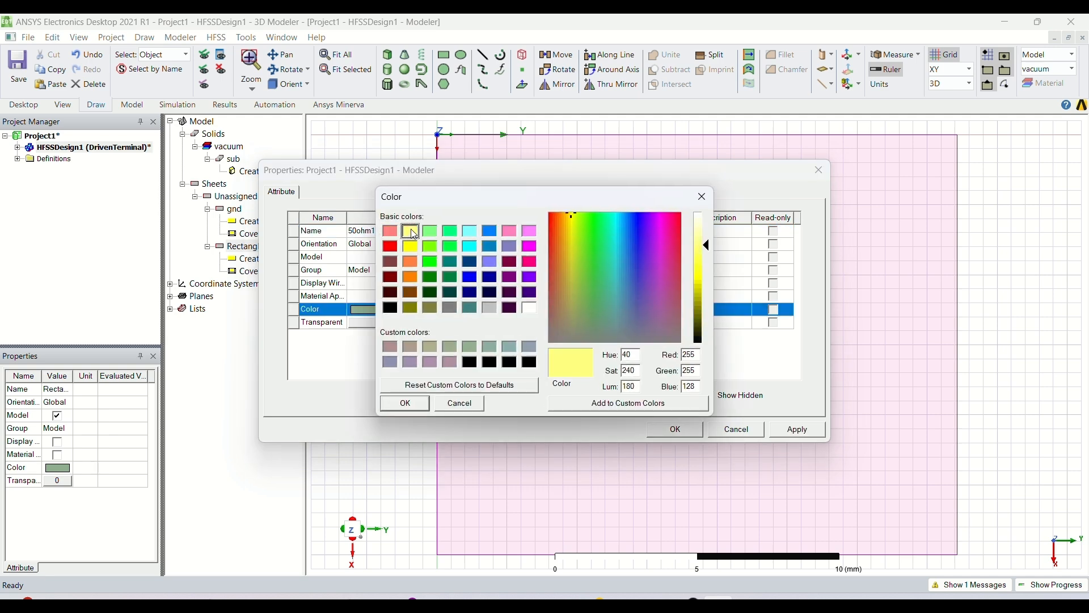
{"action": "left_click", "coordinate": [405, 404]}
{"action": "left_click", "coordinate": [675, 430]}
- Set the position of the 50ohm1 rectangle to 2mm,0mm,h
{"action": "left_click", "coordinate": [289, 224]}
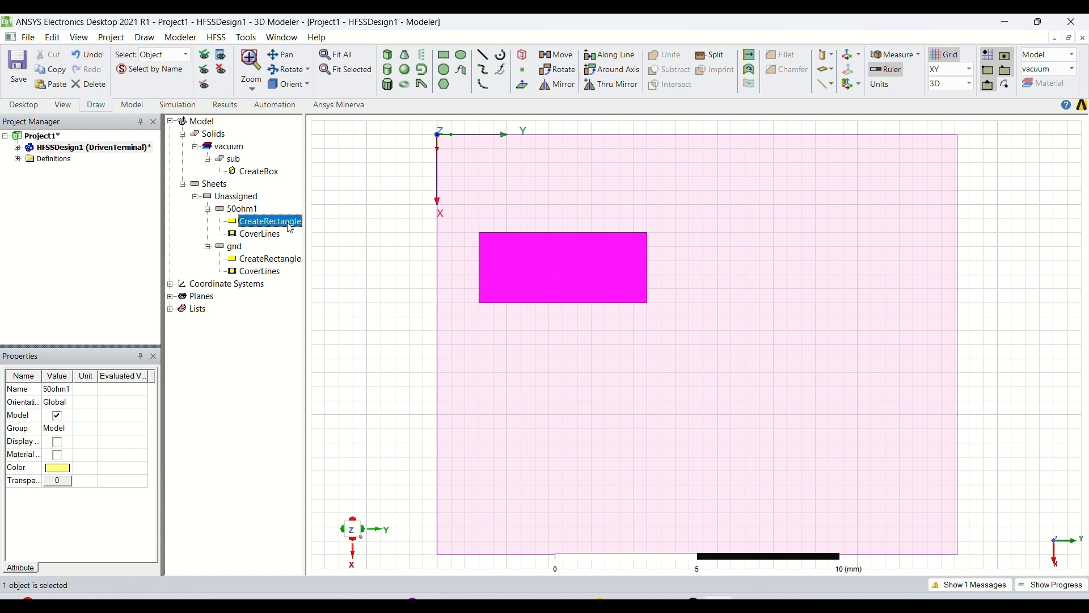
{"action": "double_click", "coordinate": [291, 228]}
{"action": "left_click", "coordinate": [389, 257]}
{"action": "left_click", "coordinate": [389, 256]}
{"action": "key", "text": "BackSpace"}
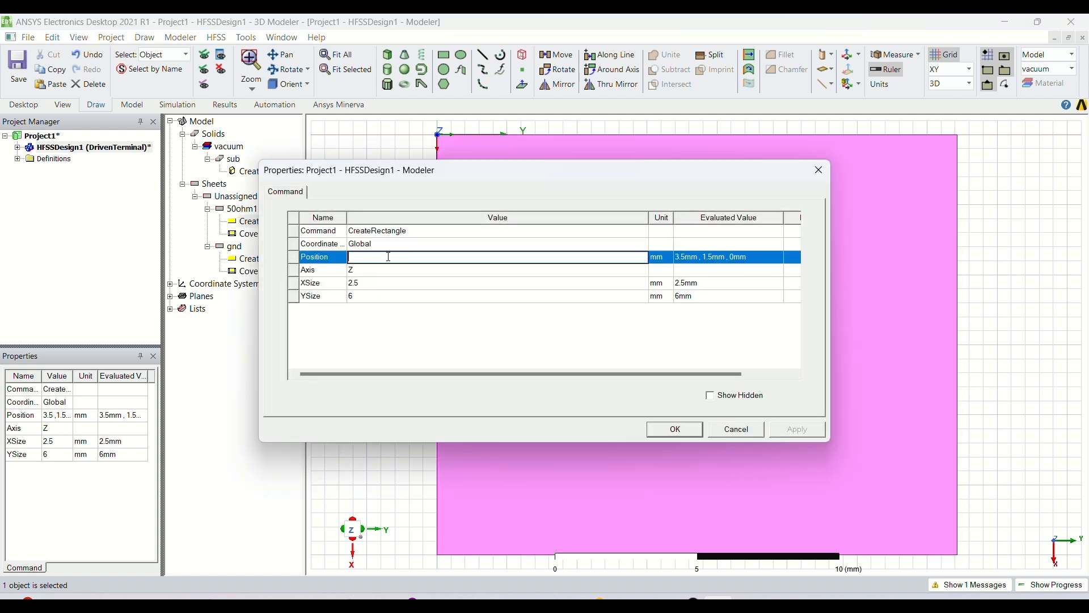
{"action": "type", "text": "2"}
{"action": "type", "text": ",0"}
{"action": "type", "text": ",0.5"}
{"action": "key", "text": "Return"}
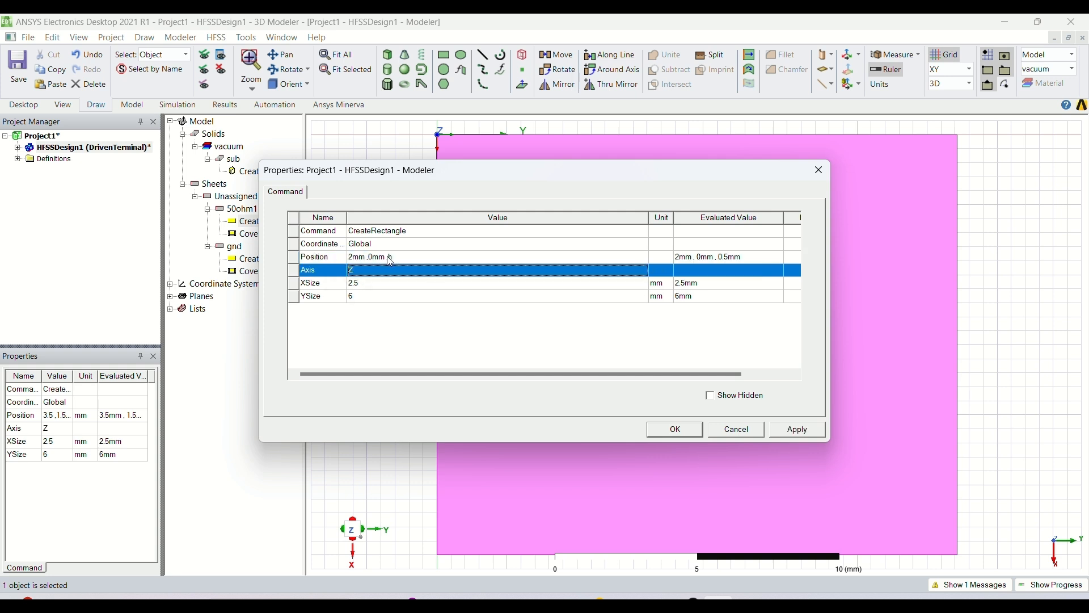
- Set the XSize of the 50ohm1 rectangle to a new length variable fw of 0.483 mm
{"action": "double_click", "coordinate": [381, 283]}
{"action": "key", "text": "BackSpace"}
{"action": "type", "text": "fw"}
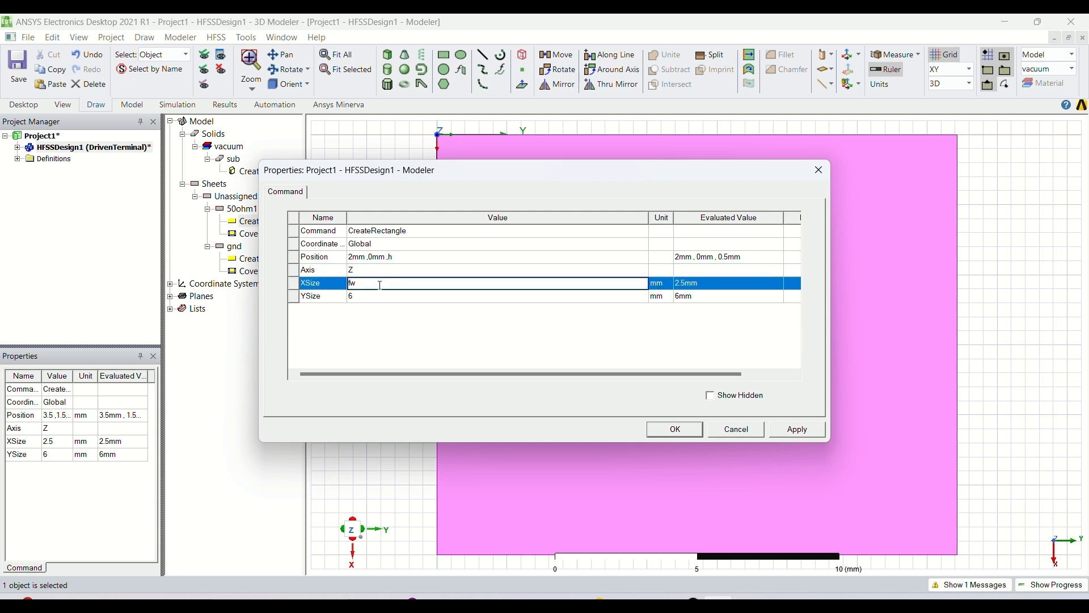
{"action": "key", "text": "Return"}
{"action": "type", "text": "0.483"}
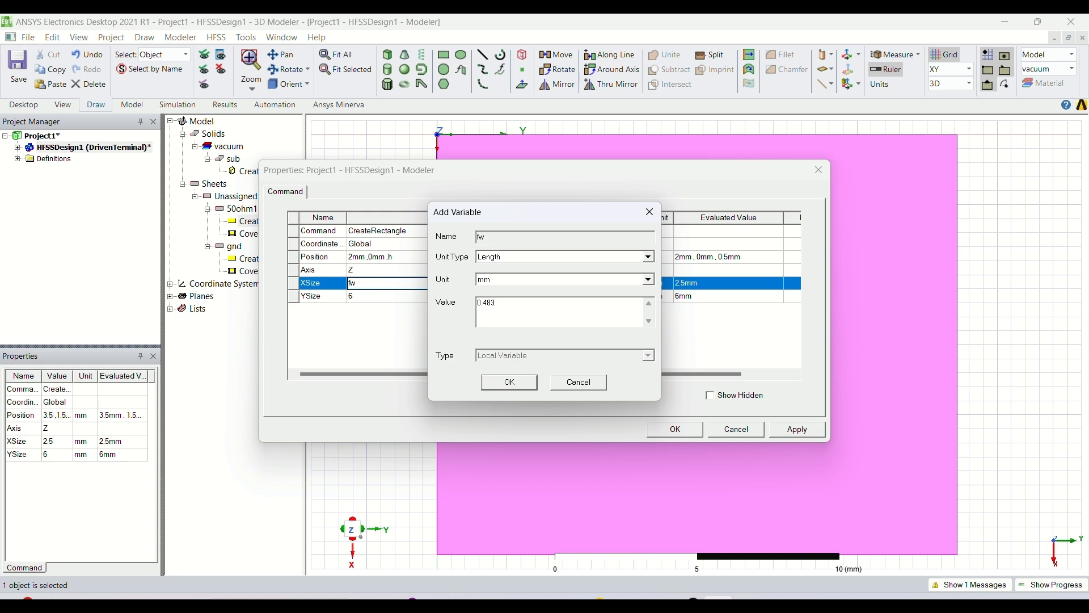
{"action": "key", "text": "Return"}
- Set the YSize of the 50ohm1 rectangle to a new length variable l1 of 5.483 mm and apply the dimensions
{"action": "key", "text": "BackSpace"}
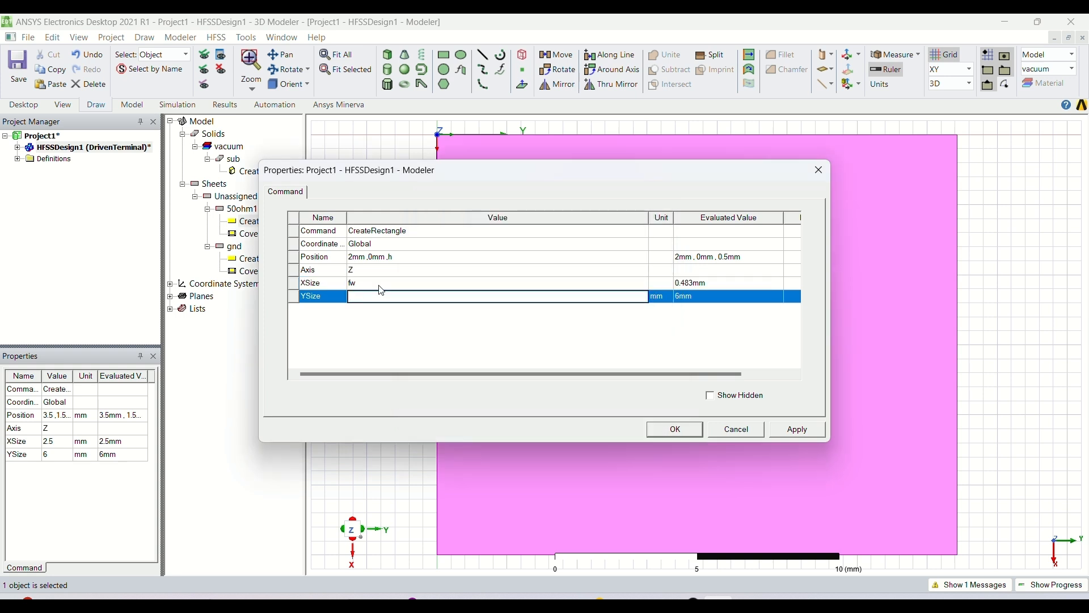
{"action": "type", "text": "l1"}
{"action": "key", "text": "Return"}
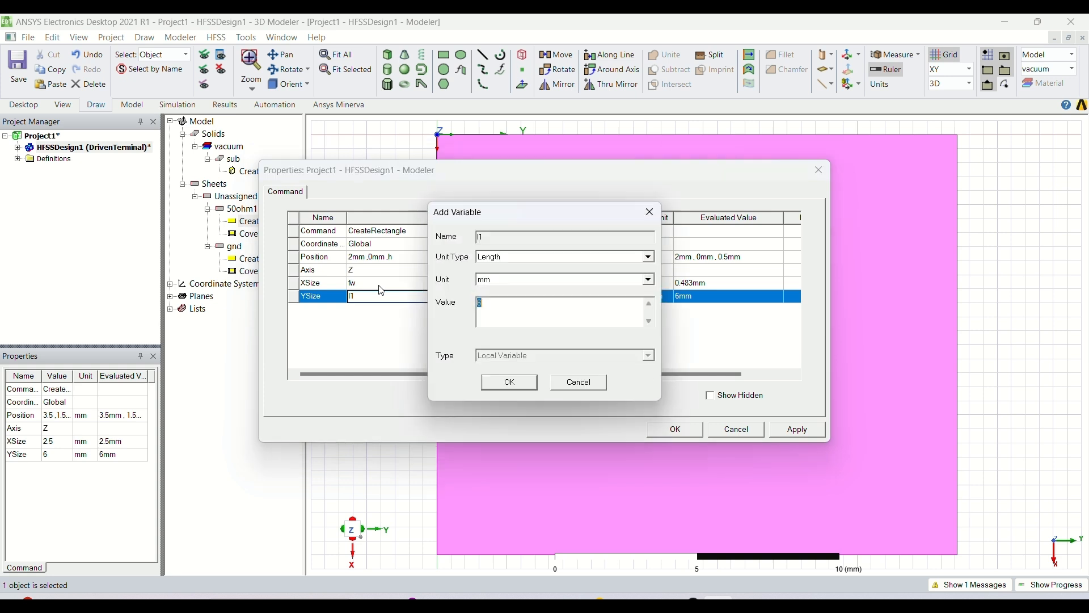
{"action": "key", "text": "BackSpace"}
{"action": "type", "text": "5.483"}
{"action": "key", "text": "Return"}
{"action": "key", "text": "Return"}
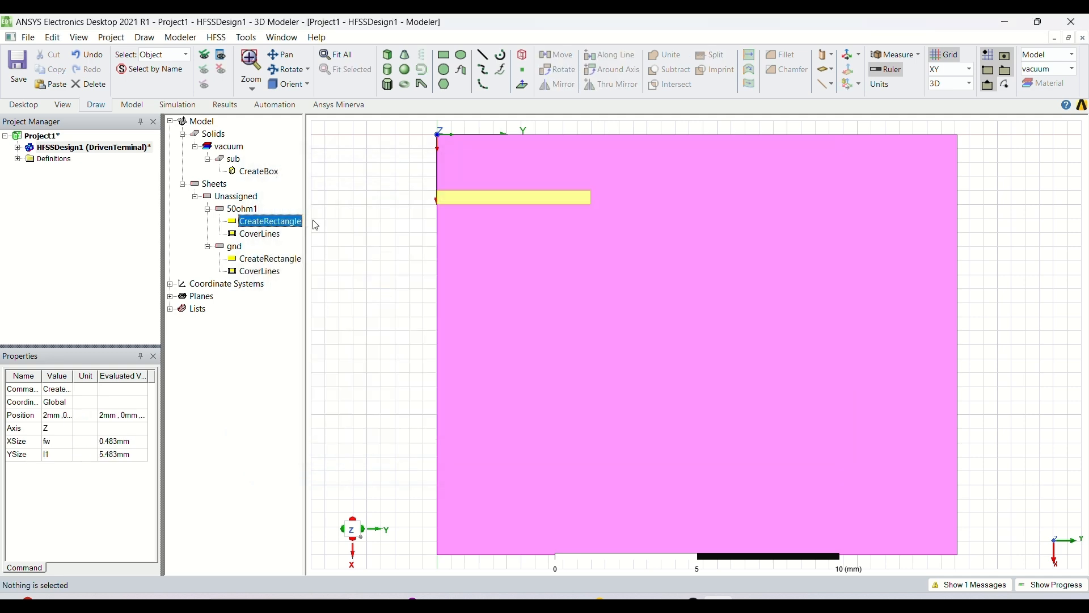
- Duplicate the 50ohm1 line and set the copy's position to 2mm,5.483mm,h
{"action": "left_click", "coordinate": [247, 211]}
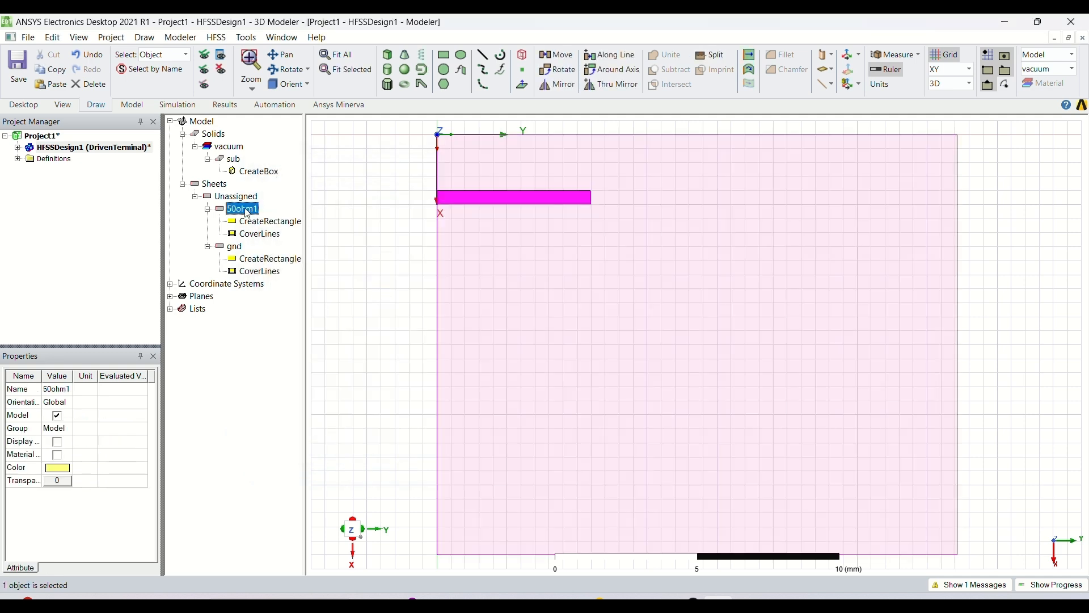
{"action": "key", "text": "ctrl+c"}
{"action": "key", "text": "ctrl+v"}
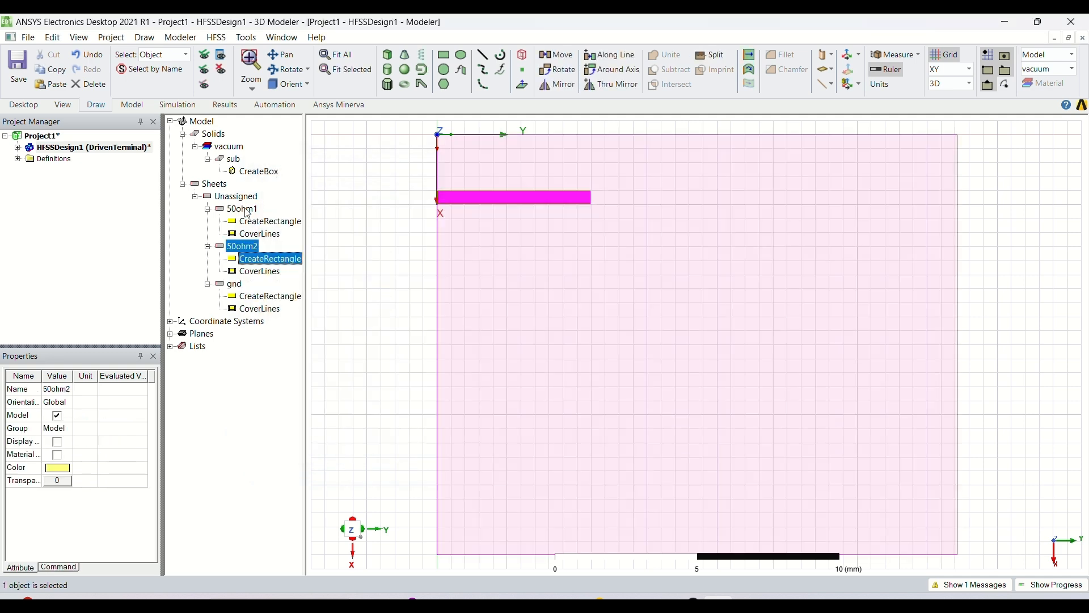
{"action": "double_click", "coordinate": [271, 262]}
{"action": "left_click", "coordinate": [400, 258]}
{"action": "left_click", "coordinate": [400, 258]}
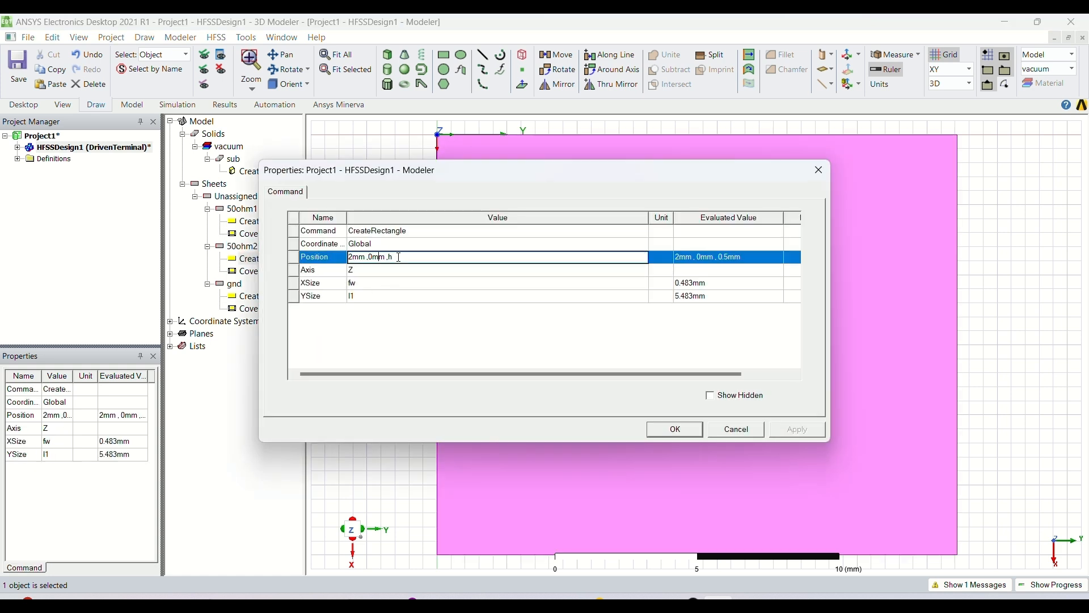
{"action": "key", "text": "BackSpace"}
{"action": "type", "text": "5.483"}
{"action": "left_click", "coordinate": [401, 265]}
- Set the copied line's YSize to a new length variable l2 of 13.089 mm and apply the dimensions
{"action": "left_click", "coordinate": [384, 296]}
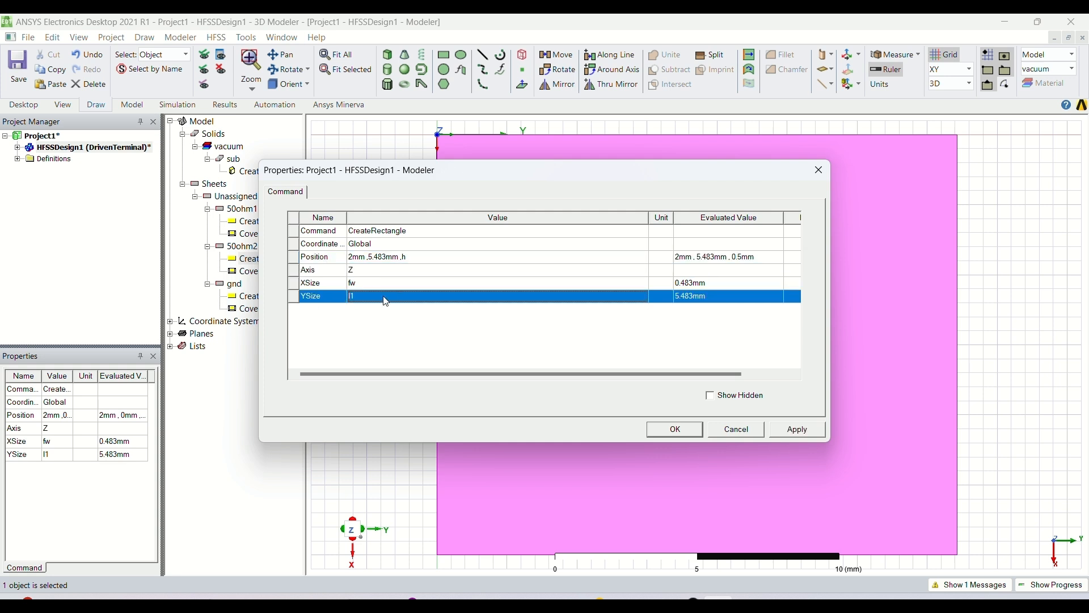
{"action": "key", "text": "BackSpace"}
{"action": "type", "text": "2"}
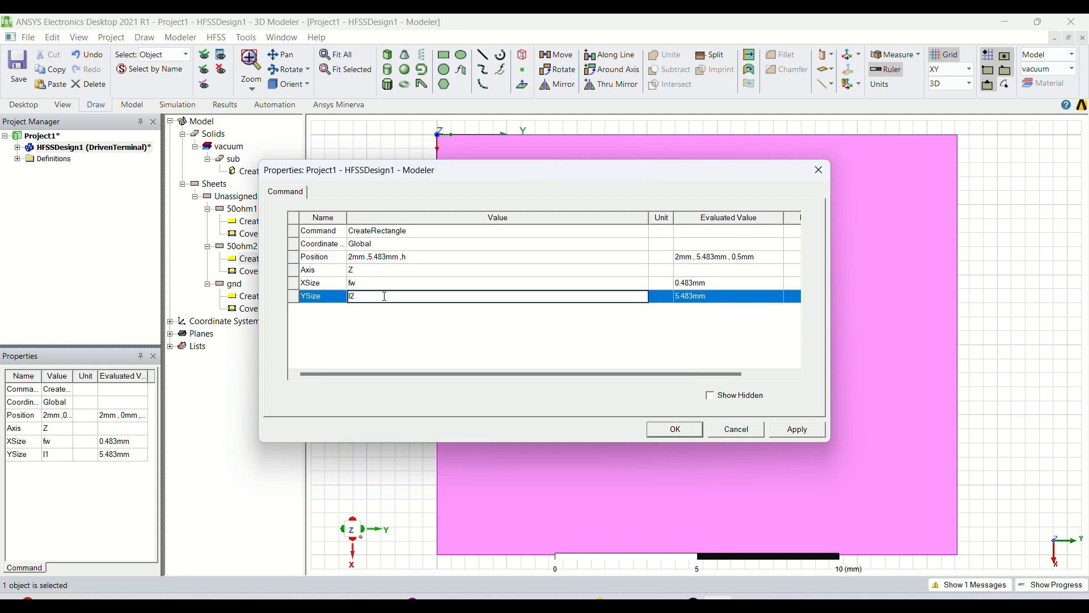
{"action": "key", "text": "Return"}
{"action": "key", "text": "BackSpace"}
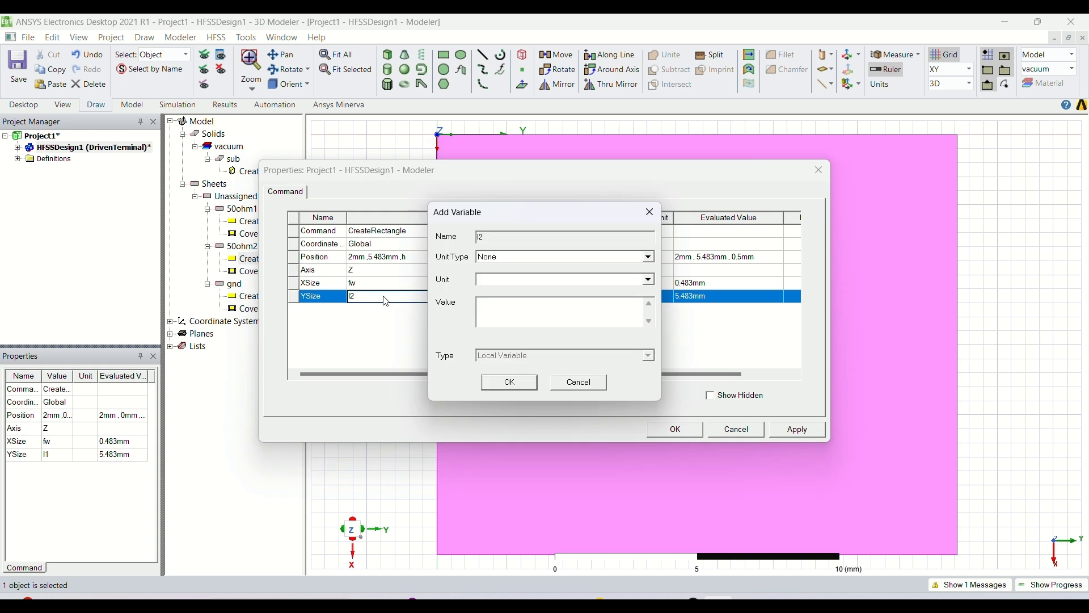
{"action": "left_click", "coordinate": [649, 257]}
{"action": "key", "text": "l"}
{"action": "left_click", "coordinate": [651, 259]}
{"action": "left_click", "coordinate": [610, 313]}
{"action": "type", "text": "13.089"}
{"action": "key", "text": "Return"}
{"action": "key", "text": "Return"}
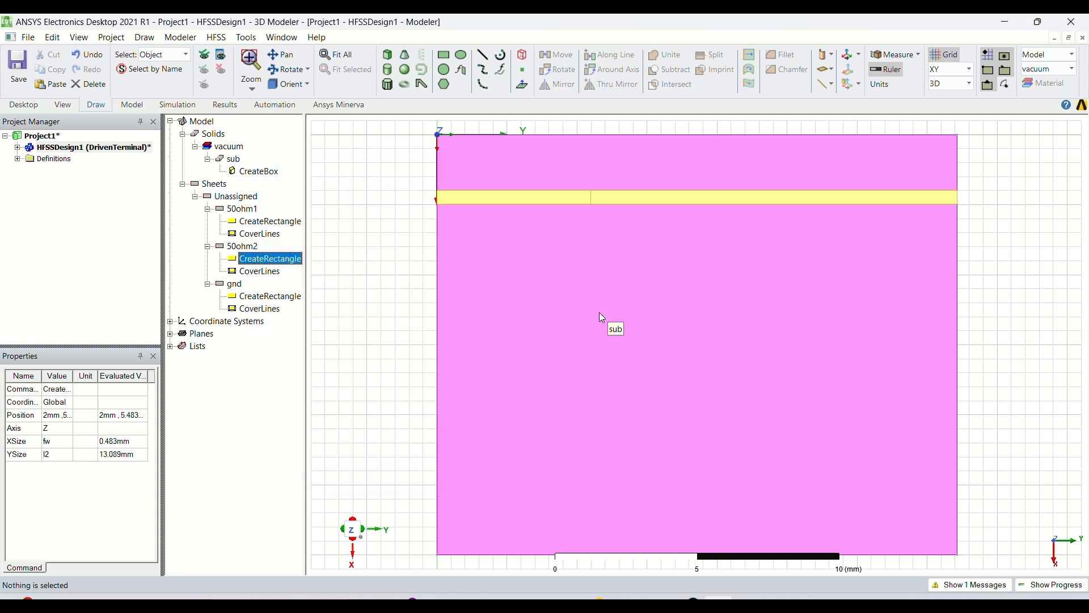
- Duplicate the 50ohm2 line and set the new copy's position to 2.483mm,5mm,h
{"action": "left_click", "coordinate": [245, 247]}
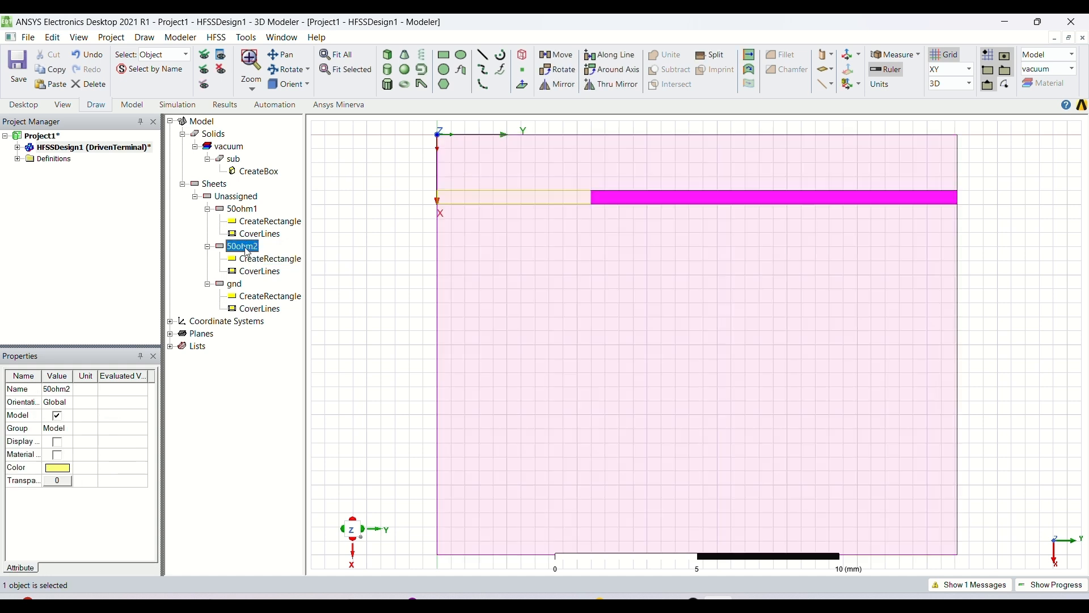
{"action": "key", "text": "ctrl+c"}
{"action": "key", "text": "ctrl+v"}
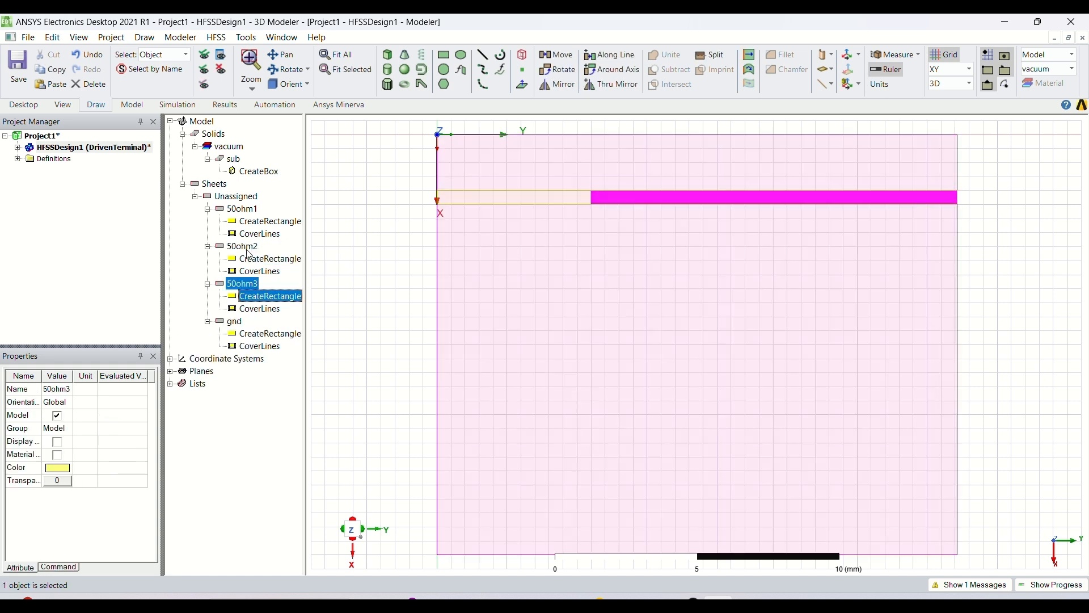
{"action": "double_click", "coordinate": [270, 296]}
{"action": "left_click", "coordinate": [424, 258]}
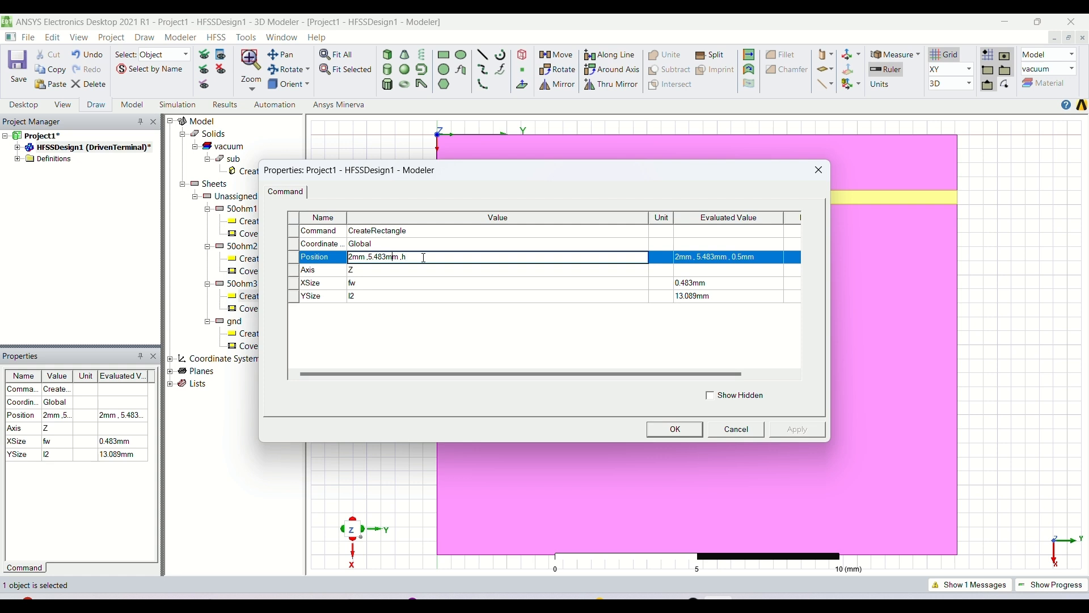
{"action": "type", "text": ".483"}
{"action": "key", "text": "BackSpace"}
{"action": "key", "text": "BackSpace"}
{"action": "key", "text": "BackSpace"}
{"action": "key", "text": "BackSpace"}
{"action": "key", "text": "Return"}
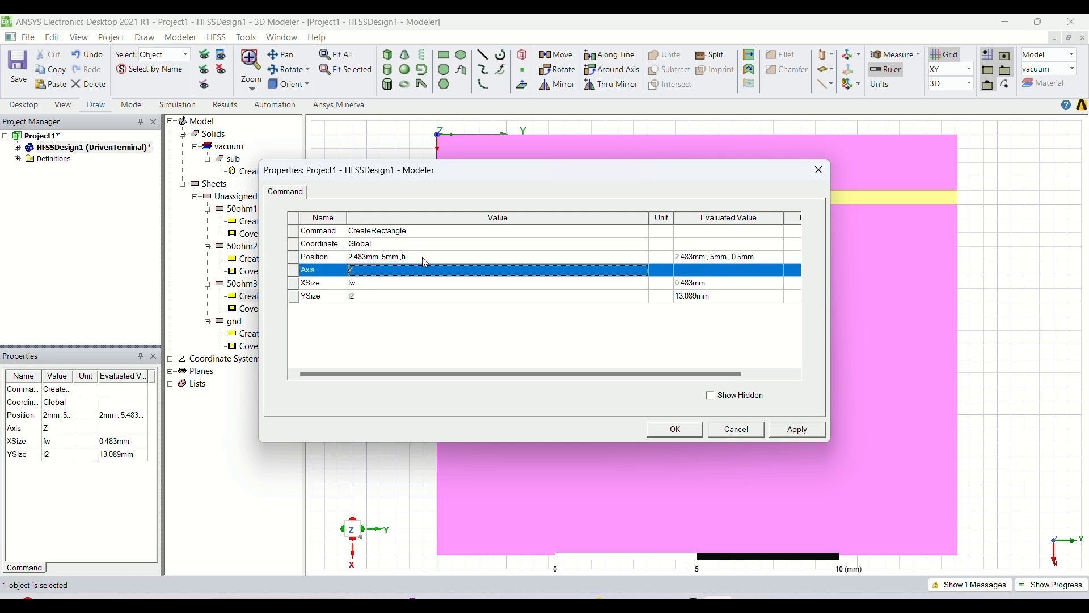
- Set the XSize of the newest line copy to a new length variable l3 of 11.159 mm
{"action": "left_click", "coordinate": [408, 283]}
{"action": "left_click", "coordinate": [410, 282]}
{"action": "key", "text": "BackSpace"}
{"action": "type", "text": "l3"}
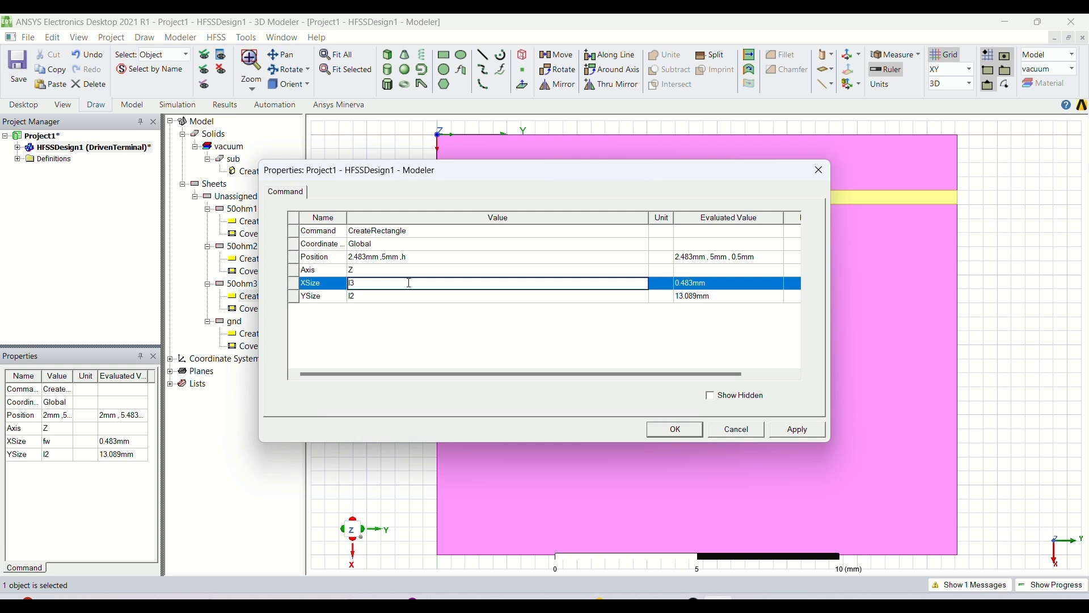
{"action": "key", "text": "Return"}
{"action": "left_click", "coordinate": [650, 257]}
{"action": "key", "text": "l"}
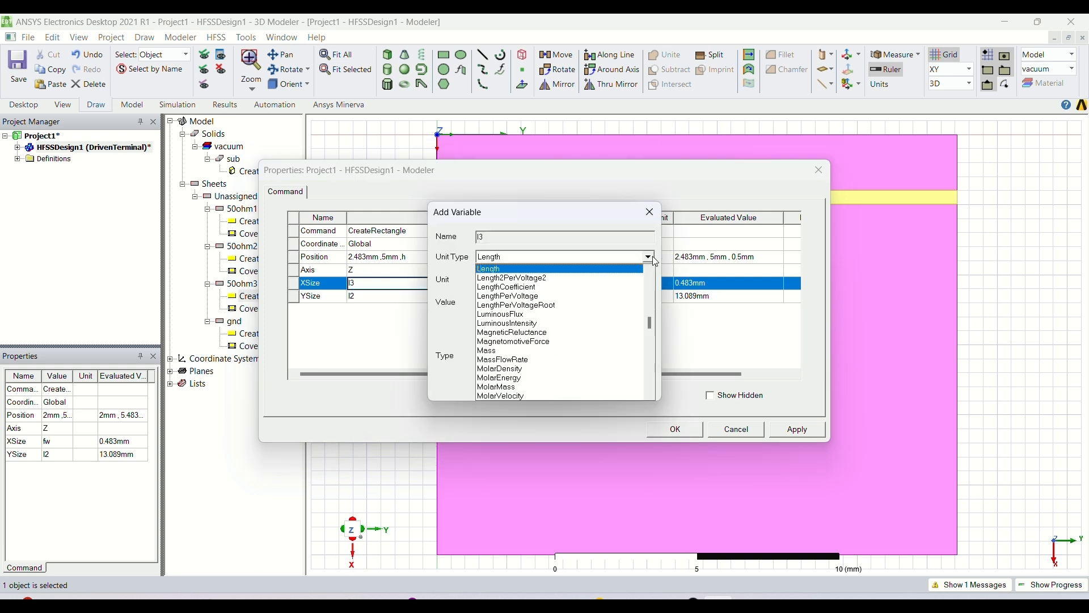
{"action": "left_click", "coordinate": [653, 257]}
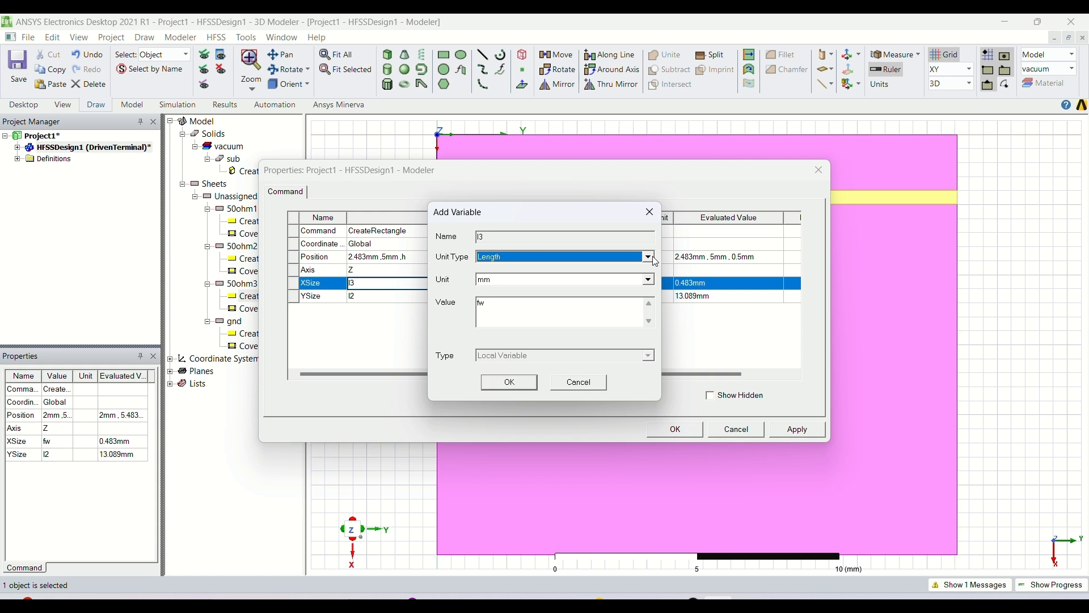
{"action": "left_click", "coordinate": [604, 307]}
{"action": "key", "text": "BackSpace"}
{"action": "key", "text": "BackSpace"}
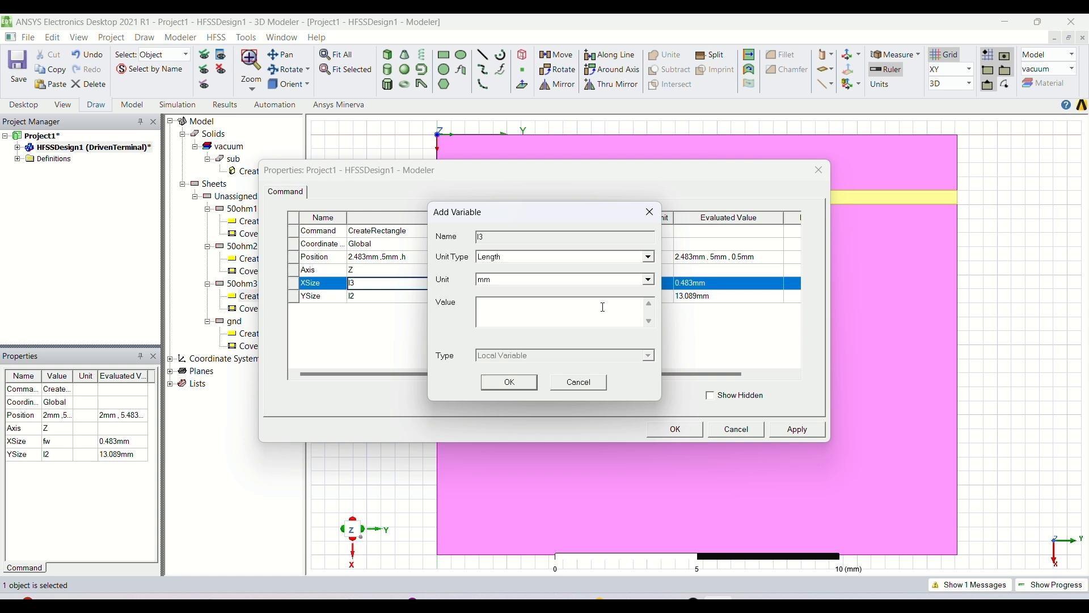
{"action": "type", "text": "11.159"}
{"action": "key", "text": "Return"}
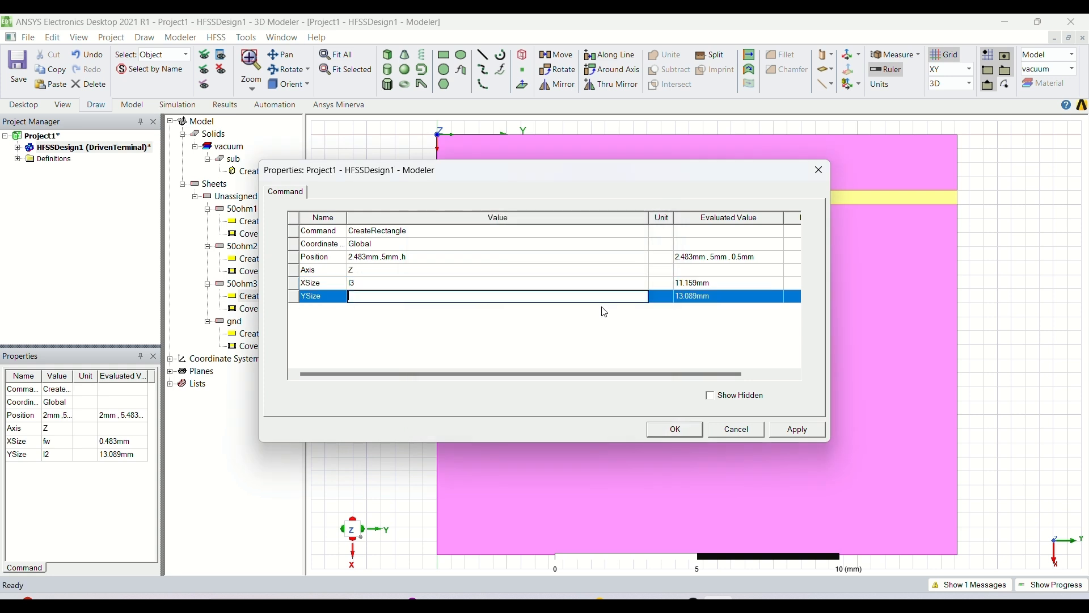
- Set the YSize of the newest line copy to fw and apply the dimensions
{"action": "type", "text": "fw"}
{"action": "key", "text": "Return"}
{"action": "key", "text": "Return"}
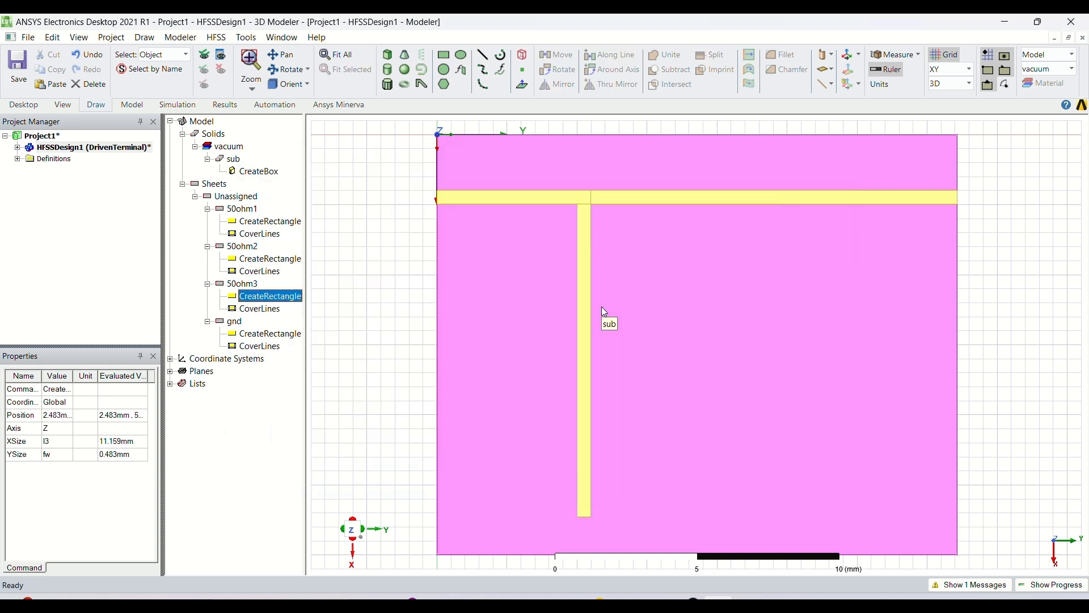
- Unite the 50ohm1, 50ohm2 and 50ohm3 sheets into one T-shaped line
{"action": "left_click", "coordinate": [272, 404]}
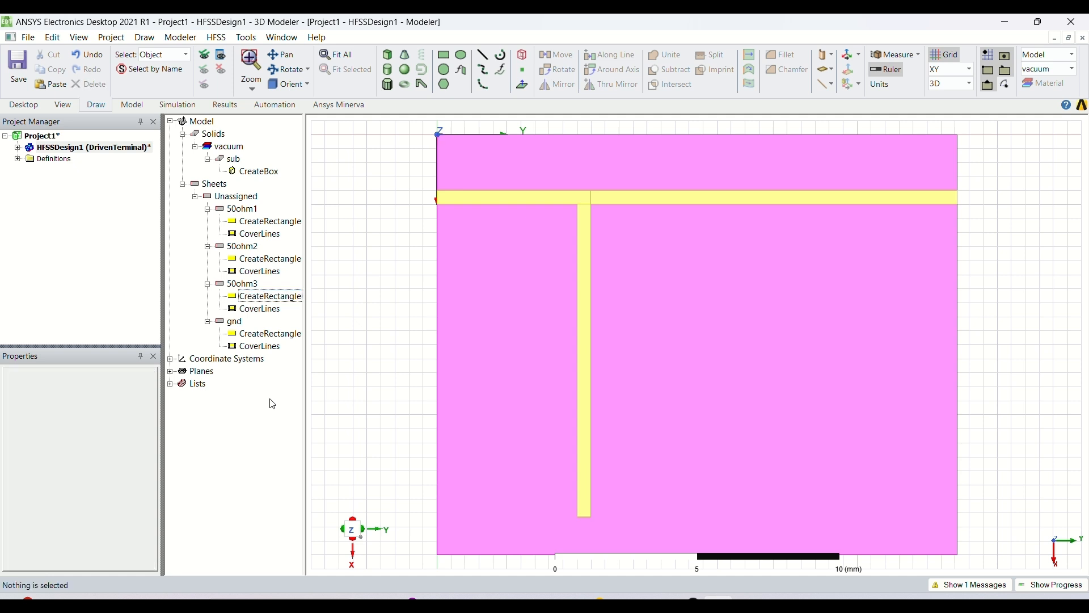
{"action": "left_click", "coordinate": [242, 209]}
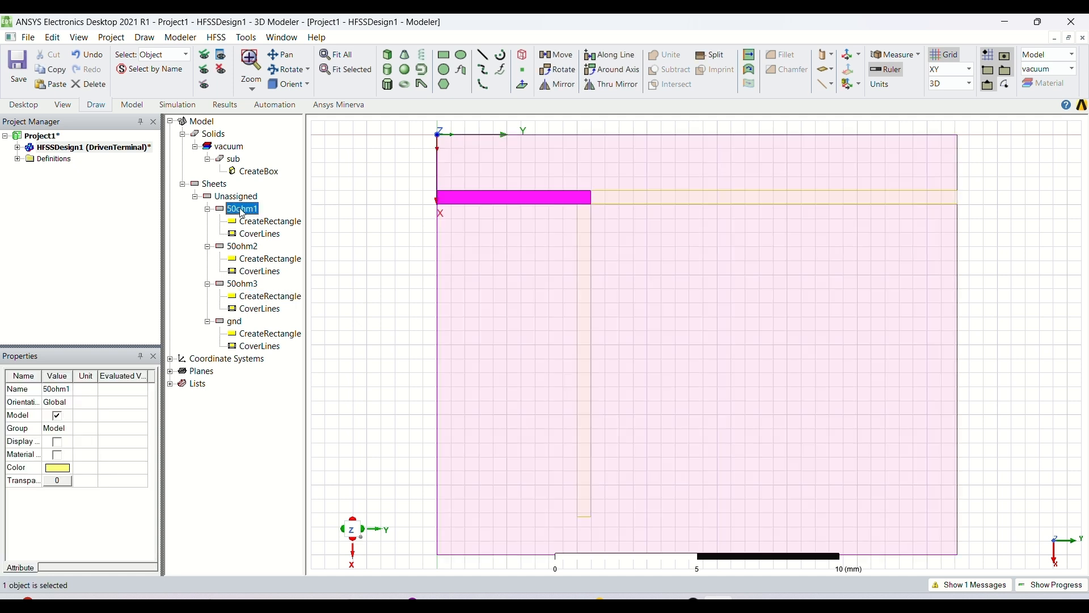
{"action": "left_click", "coordinate": [252, 250], "text": "ctrl"}
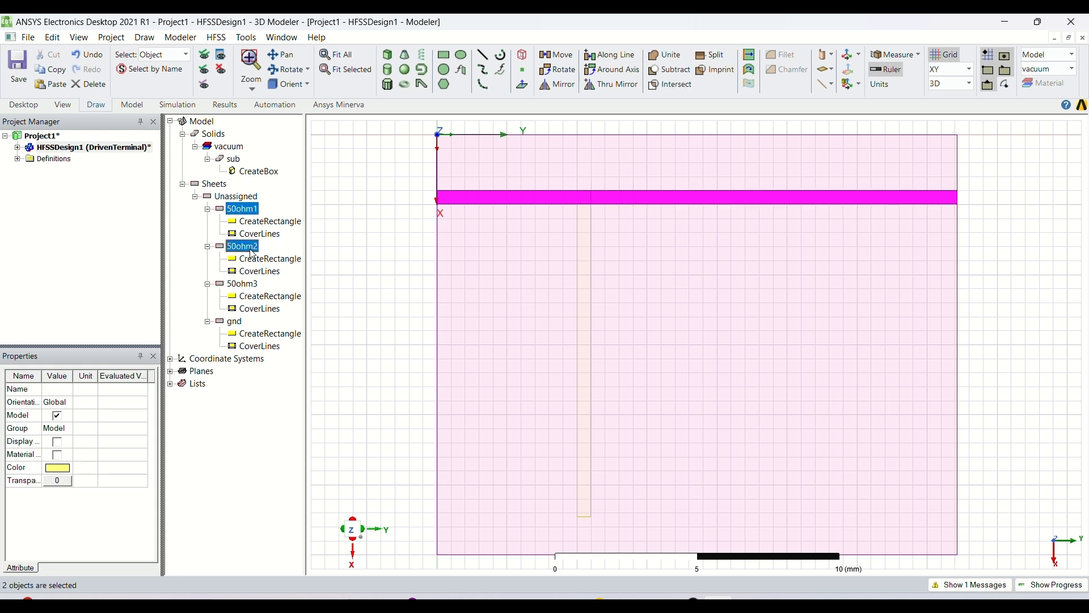
{"action": "left_click", "coordinate": [253, 291], "text": "ctrl"}
{"action": "left_click", "coordinate": [667, 55]}
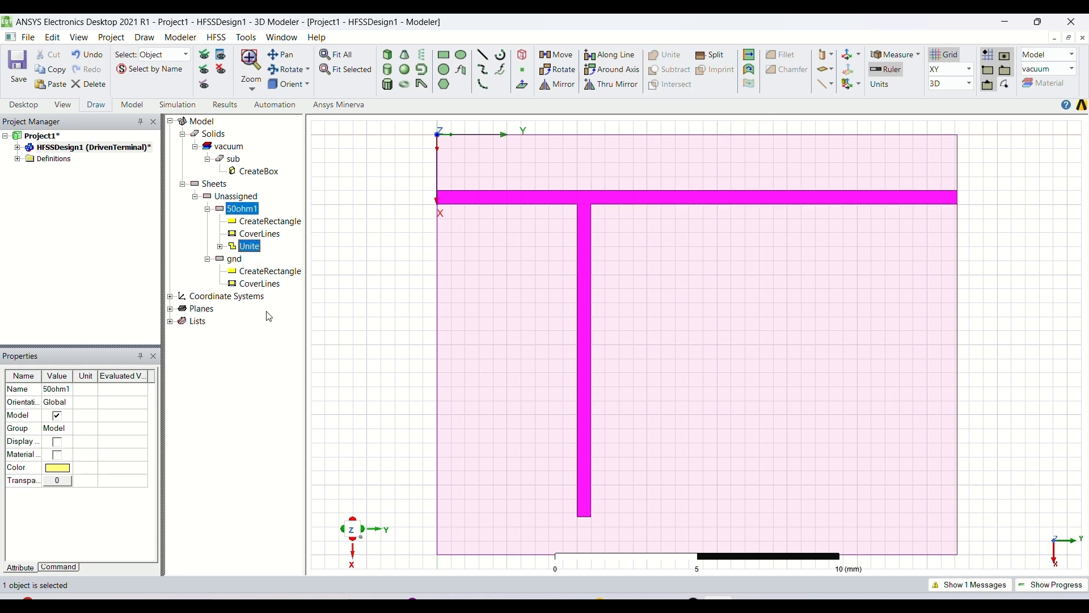
{"action": "left_click", "coordinate": [270, 316]}
- Switch to an isometric view and draw a cylinder with a radius of about 0.7 mm and a height of about 1.5 mm on the substrate
{"action": "left_click", "coordinate": [289, 85]}
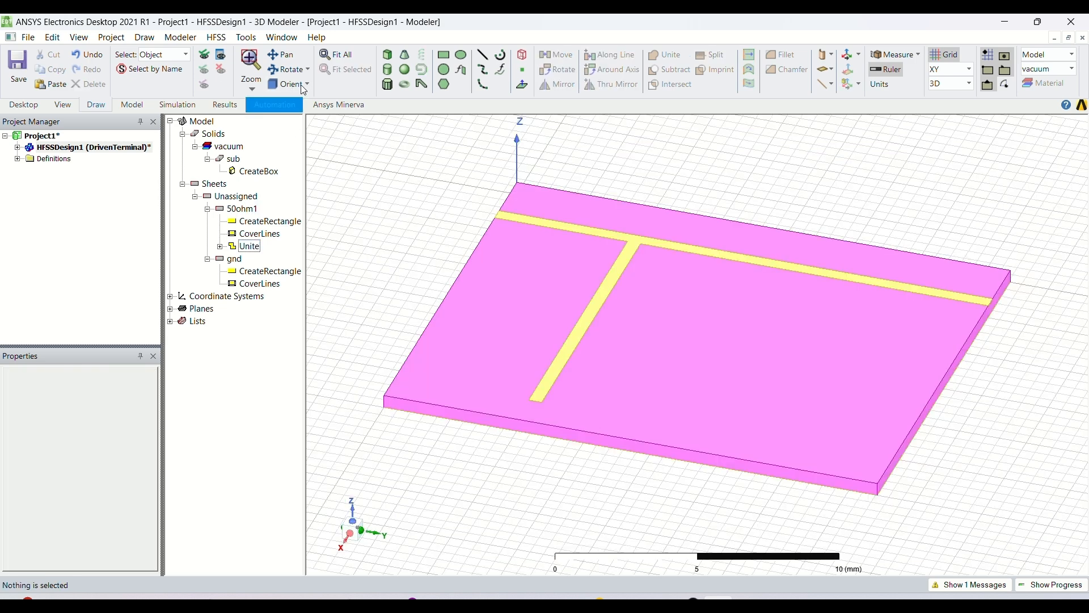
{"action": "left_click", "coordinate": [389, 69]}
{"action": "left_click", "coordinate": [531, 294]}
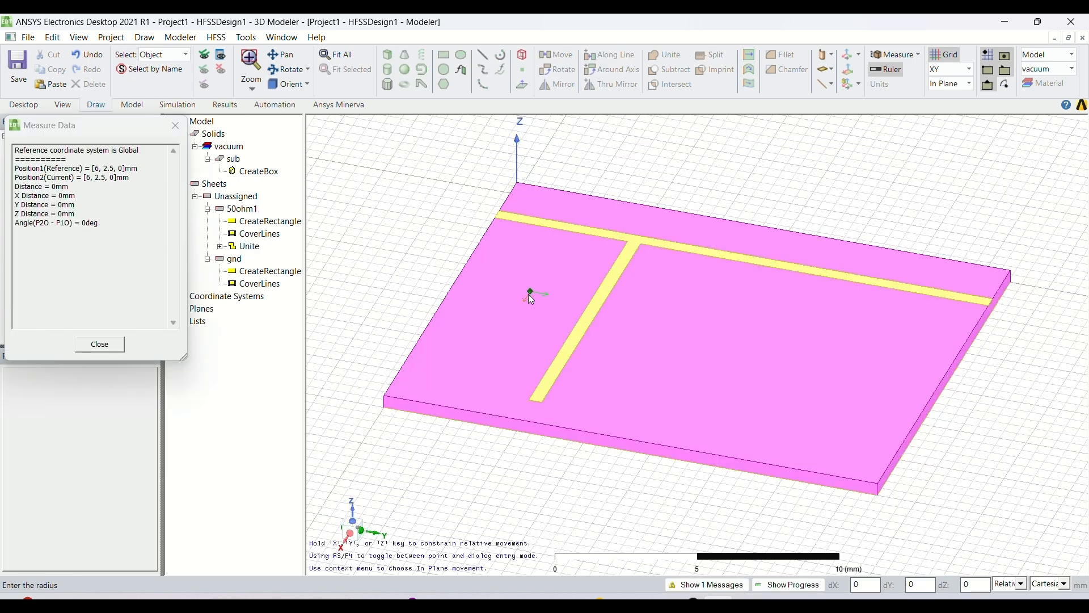
{"action": "left_click", "coordinate": [539, 299]}
{"action": "left_click", "coordinate": [534, 289]}
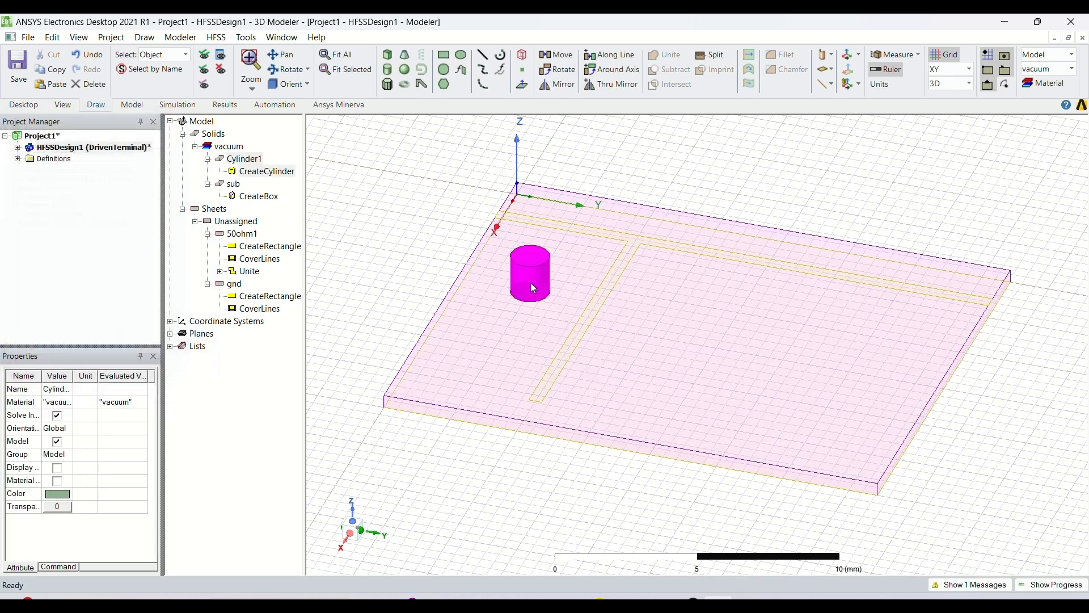
- Rename the new cylinder as short and color it light yellow
{"action": "left_click", "coordinate": [253, 165]}
{"action": "double_click", "coordinate": [253, 166]}
{"action": "left_click", "coordinate": [401, 231]}
{"action": "key", "text": "BackSpace"}
{"action": "type", "text": "short"}
{"action": "left_click", "coordinate": [487, 335]}
{"action": "left_click", "coordinate": [411, 232]}
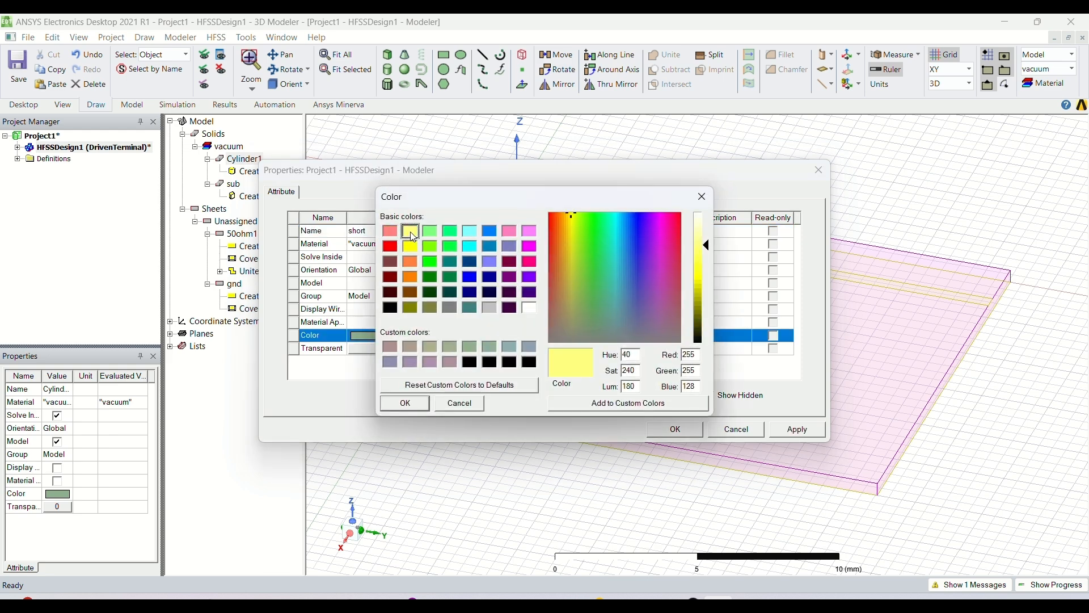
{"action": "key", "text": "Return"}
{"action": "key", "text": "Return"}
- Set the center position of the short cylinder to 12.642,5.2415,0 mm
{"action": "double_click", "coordinate": [282, 171]}
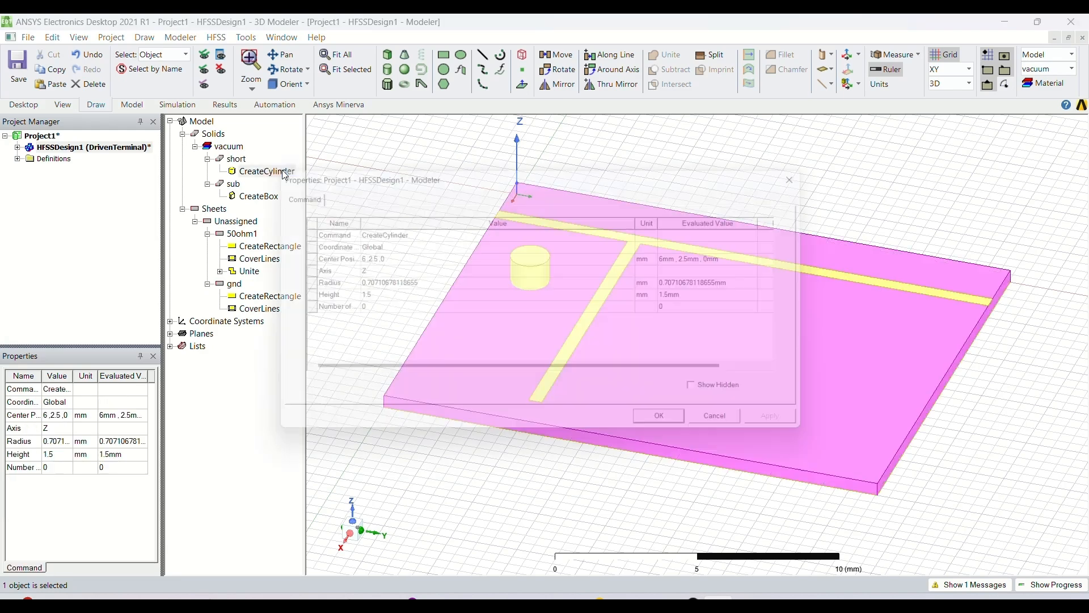
{"action": "left_click", "coordinate": [430, 258]}
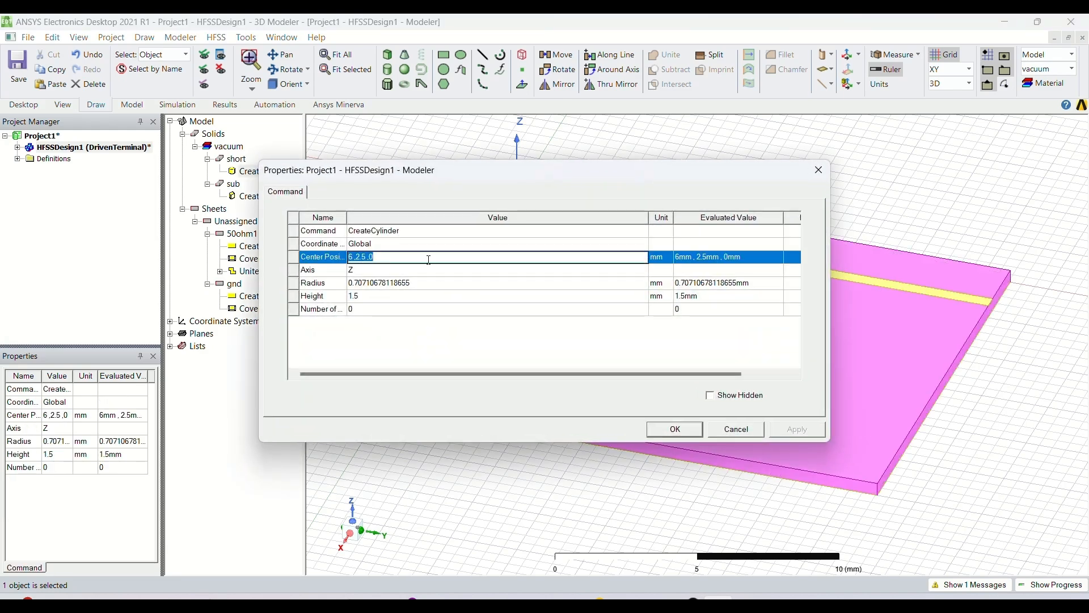
{"action": "type", "text": "12,"}
{"action": "type", "text": "64"}
{"action": "type", "text": "2,5.24"}
{"action": "type", "text": "15,0"}
{"action": "key", "text": "Return"}
- Set the short cylinder's radius to 0.15 mm and its height to h, and apply the dimensions
{"action": "left_click", "coordinate": [425, 284]}
{"action": "left_click", "coordinate": [424, 282]}
{"action": "key", "text": "BackSpace"}
{"action": "type", "text": "0.15"}
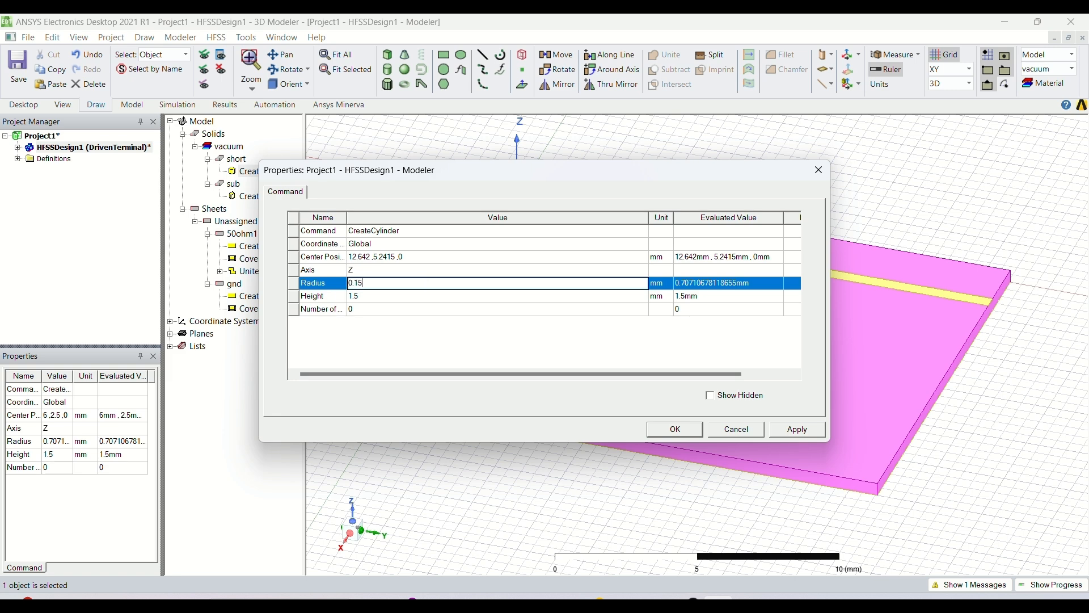
{"action": "key", "text": "Tab"}
{"action": "key", "text": "BackSpace"}
{"action": "type", "text": "h"}
{"action": "key", "text": "Tab"}
{"action": "key", "text": "Return"}
{"action": "left_click", "coordinate": [237, 162]}
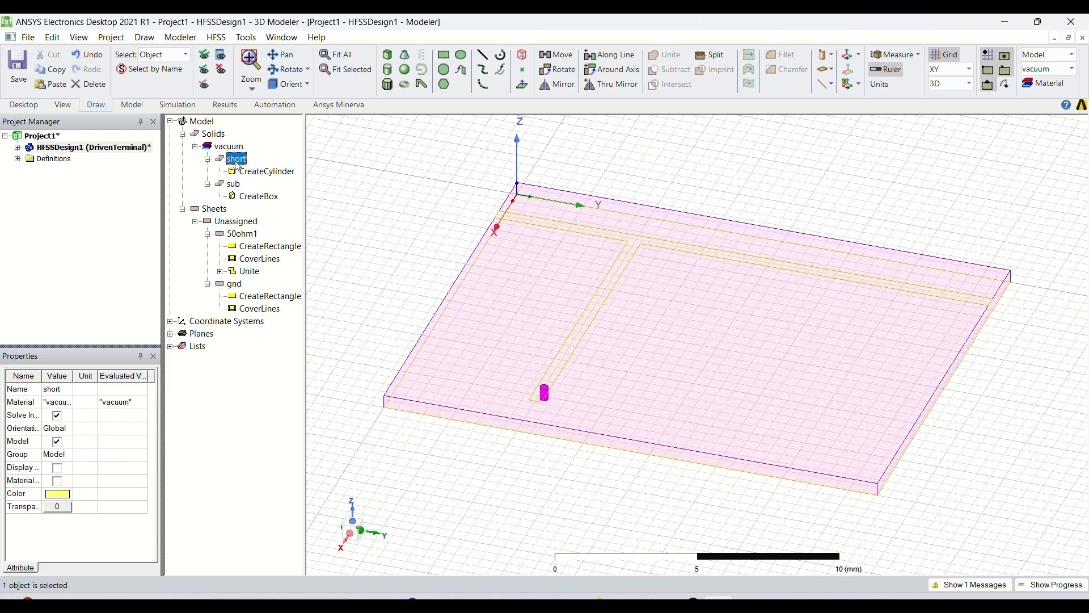
{"action": "left_click", "coordinate": [274, 354]}
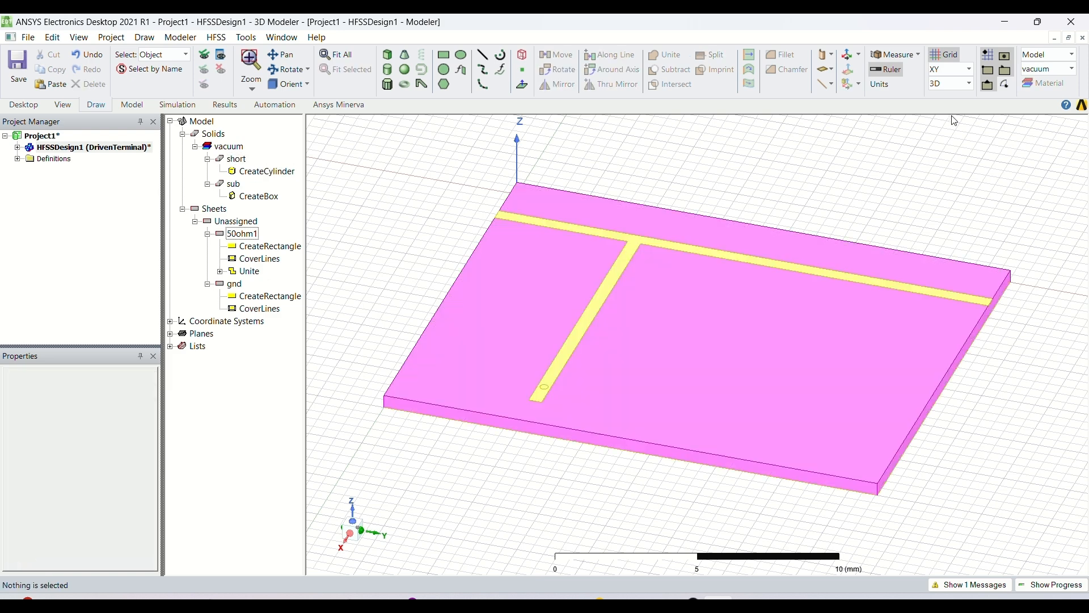
- Set the drawing plane to XZ and draw a rectangle about 2 mm by 1 mm at the 50-ohm line's end on the y=0 edge
{"action": "left_click", "coordinate": [959, 68]}
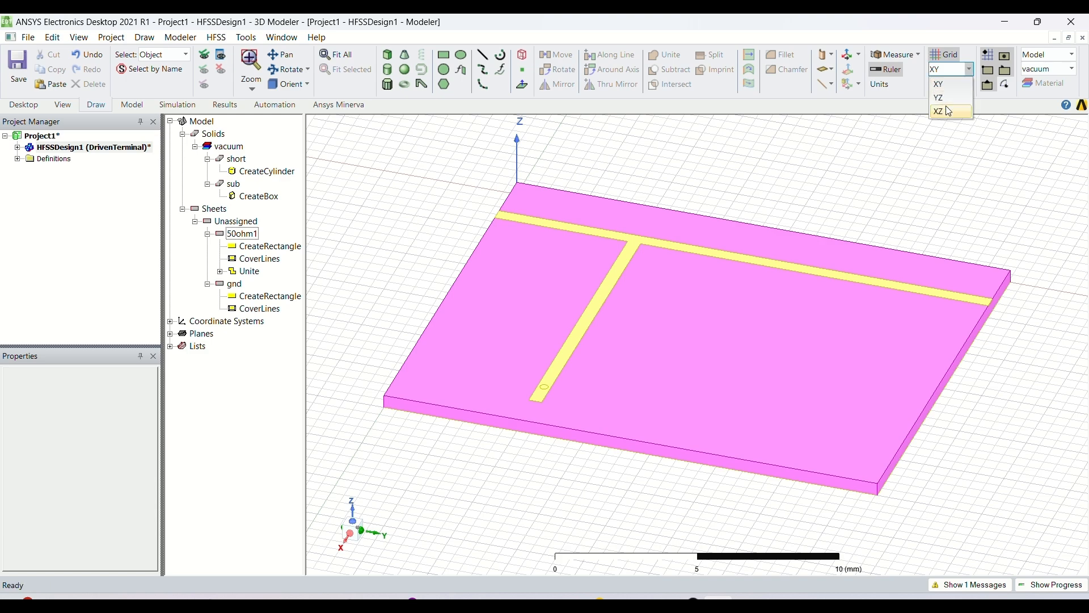
{"action": "left_click", "coordinate": [946, 105]}
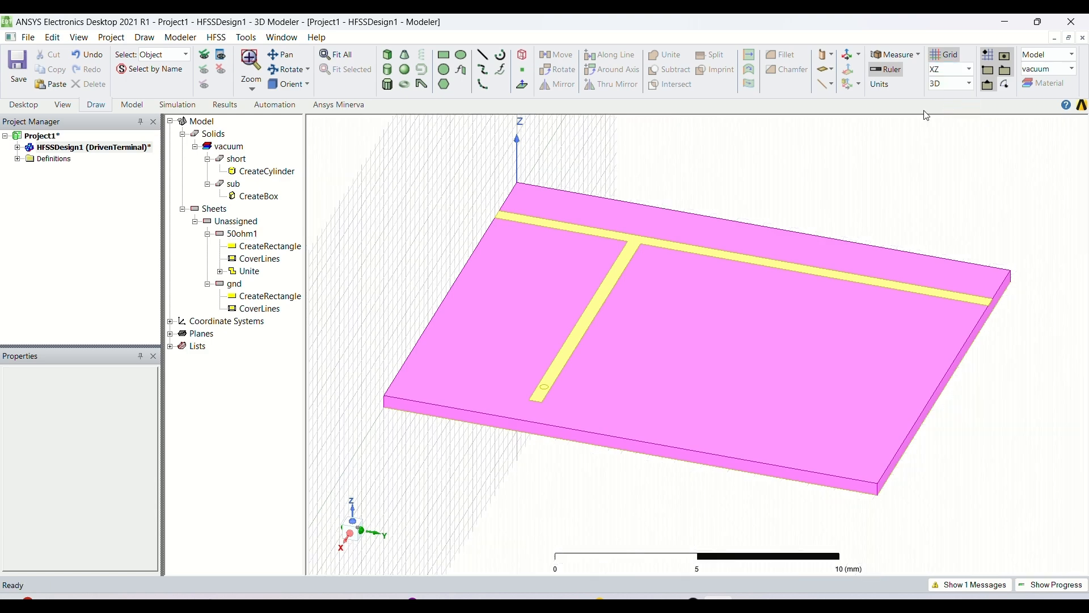
{"action": "left_click", "coordinate": [286, 68]}
{"action": "left_click_drag", "start_coordinate": [488, 335], "coordinate": [590, 361]}
{"action": "left_click", "coordinate": [444, 54]}
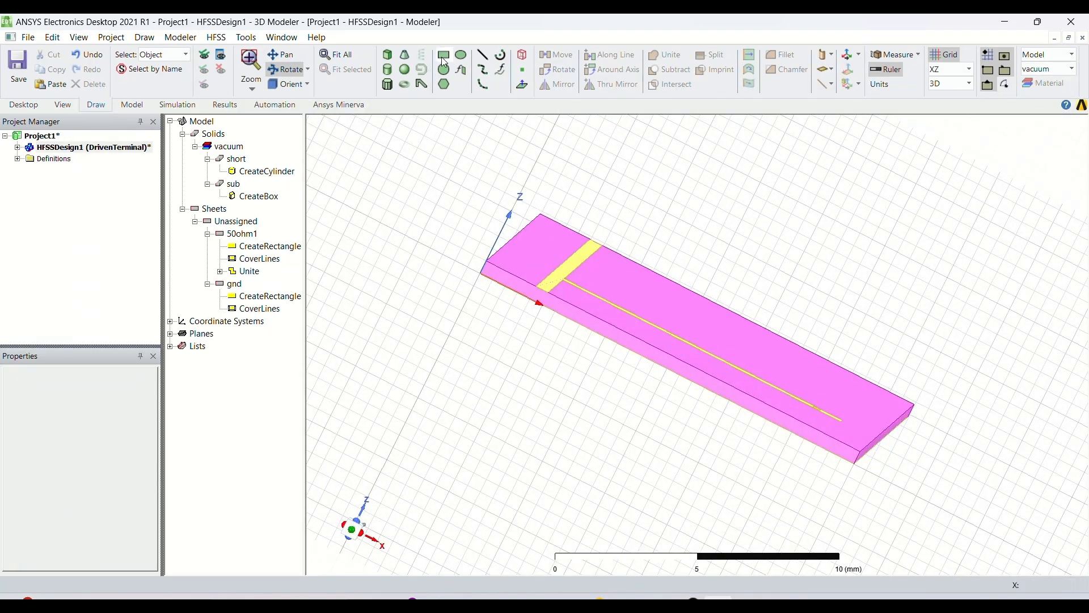
{"action": "left_click", "coordinate": [525, 301]}
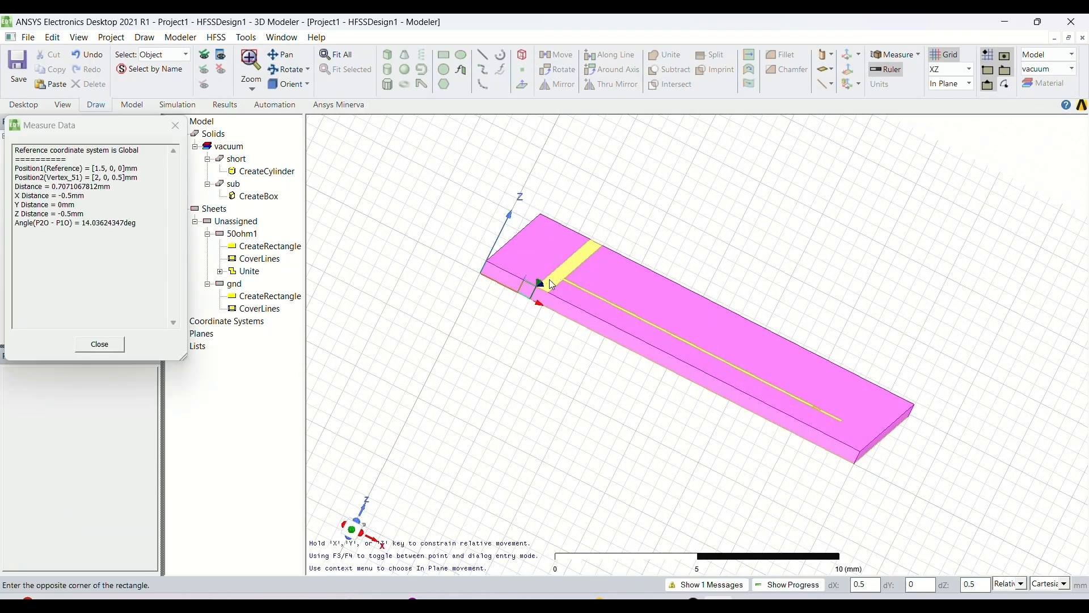
{"action": "left_click", "coordinate": [577, 287]}
- Rename the new rectangle at the line's end as port1
{"action": "double_click", "coordinate": [255, 321]}
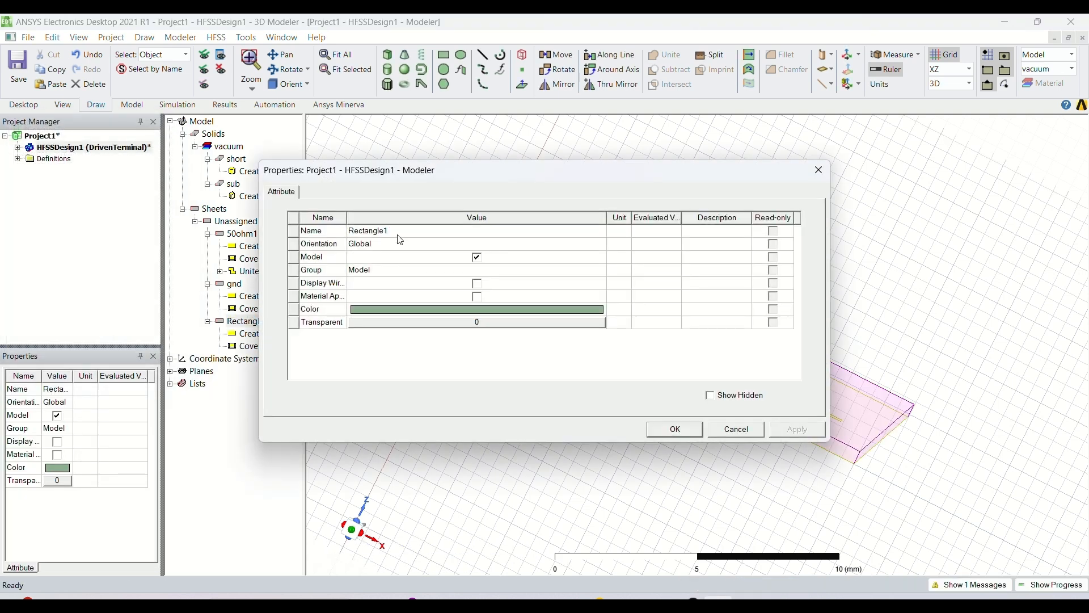
{"action": "left_click", "coordinate": [399, 232]}
{"action": "type", "text": "port1"}
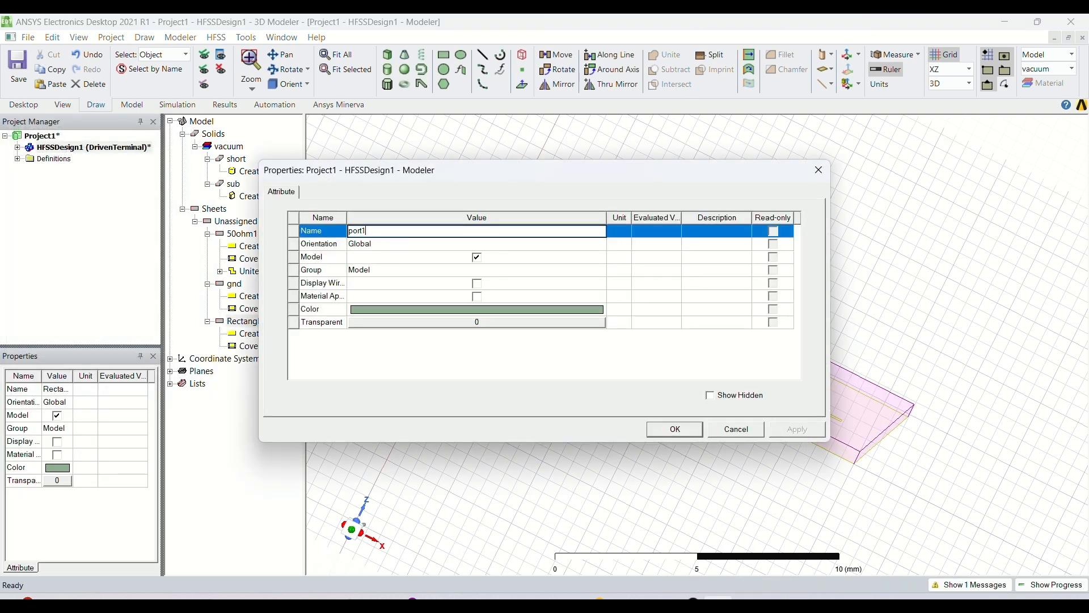
{"action": "key", "text": "Return"}
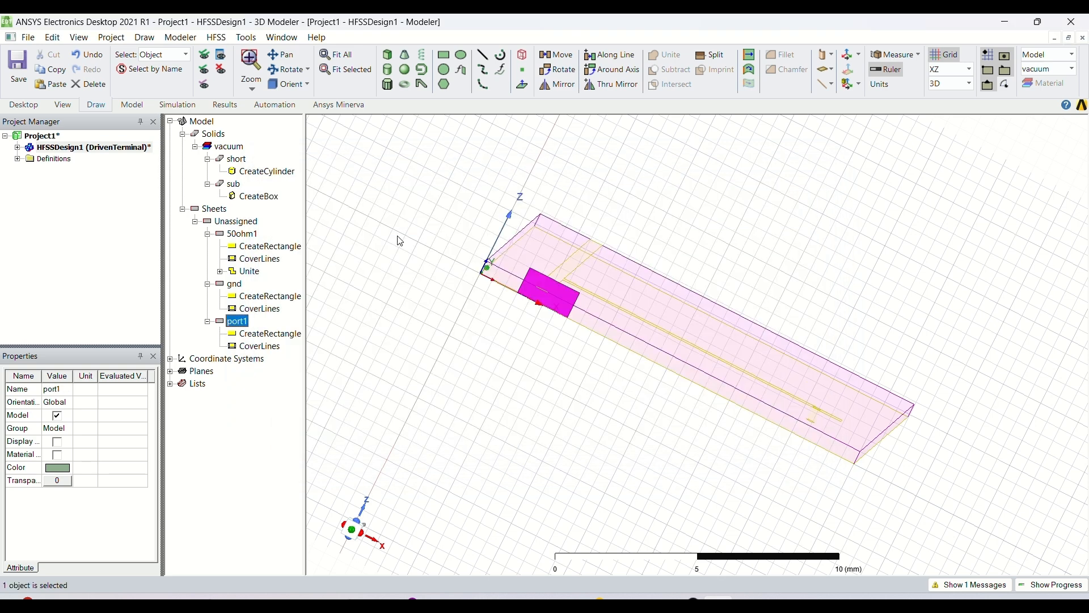
- Set the port1 rectangle's position to 1.7415,0,0 mm and its X size to 1 mm, and apply the dimensions
{"action": "double_click", "coordinate": [287, 334]}
{"action": "left_click", "coordinate": [389, 258]}
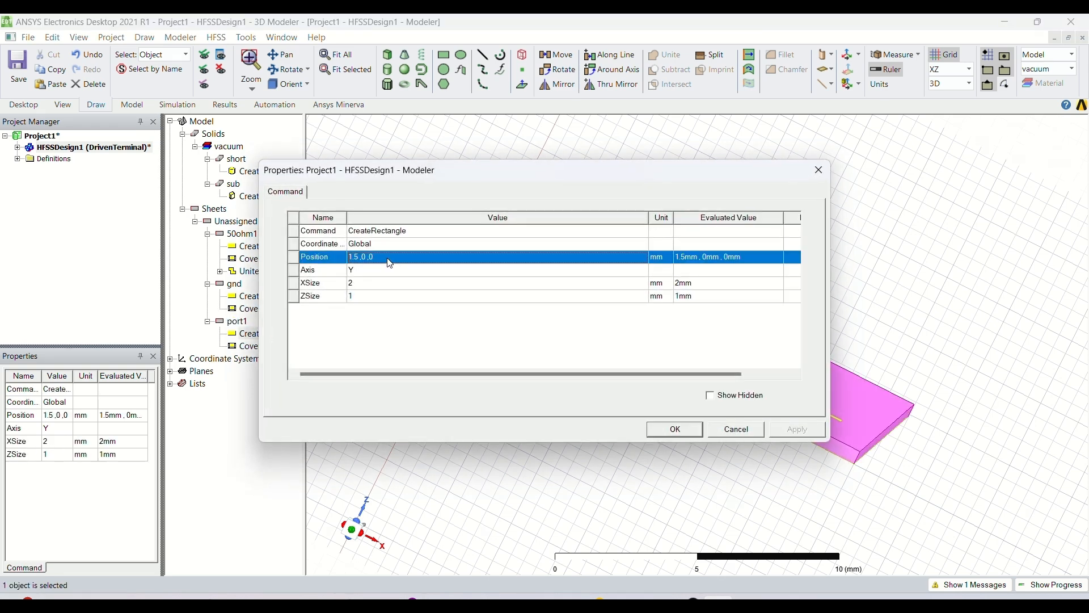
{"action": "key", "text": "BackSpace"}
{"action": "type", "text": "1."}
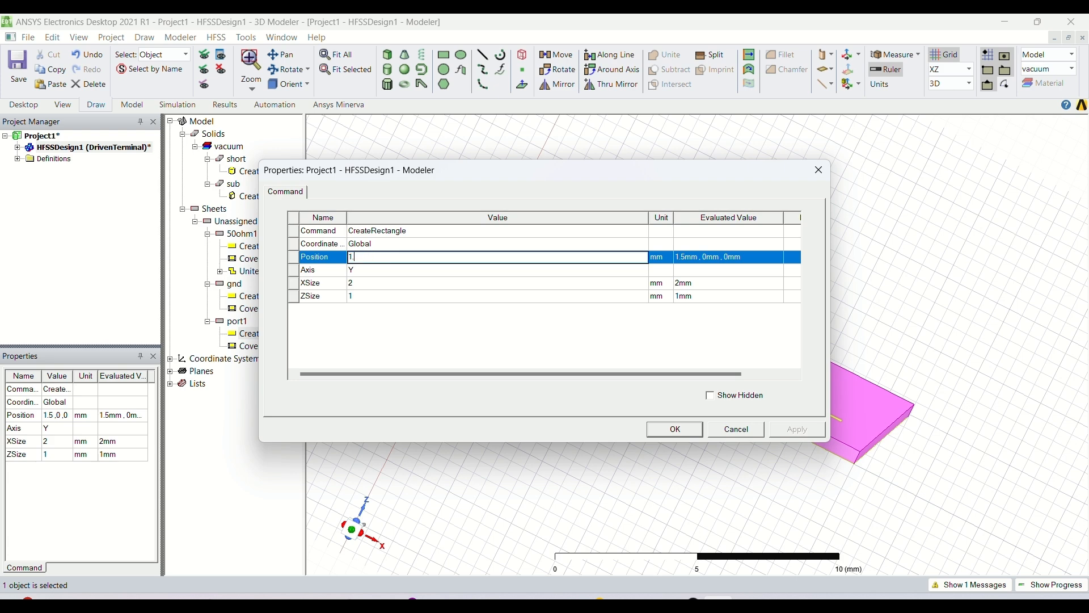
{"action": "type", "text": "7415,0,0"}
{"action": "key", "text": "Return"}
{"action": "left_click", "coordinate": [384, 279]}
{"action": "key", "text": "BackSpace"}
{"action": "type", "text": "1"}
{"action": "key", "text": "Return"}
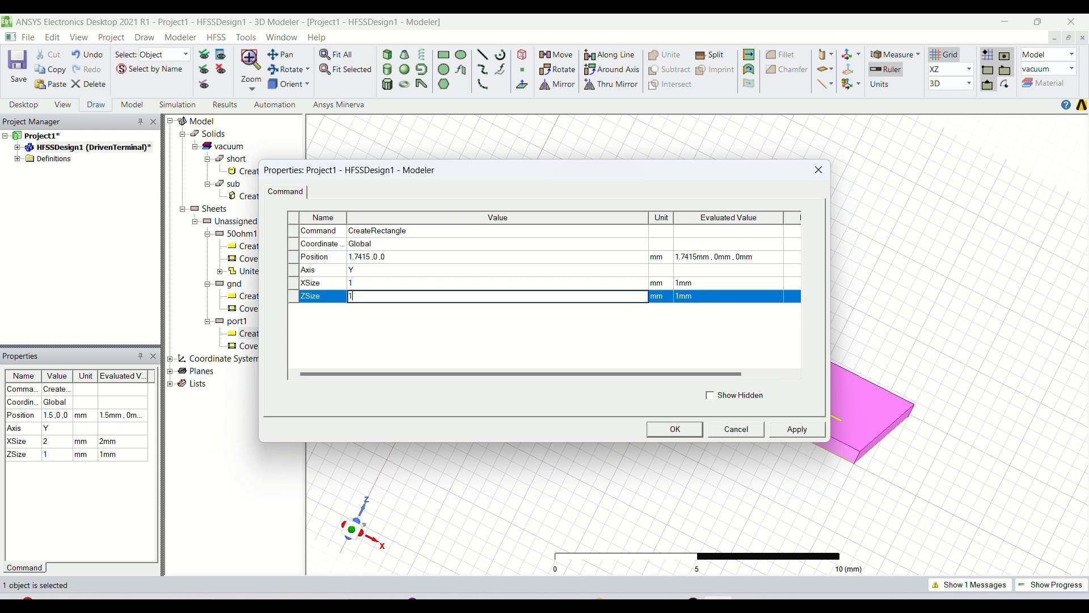
{"action": "key", "text": "Return"}
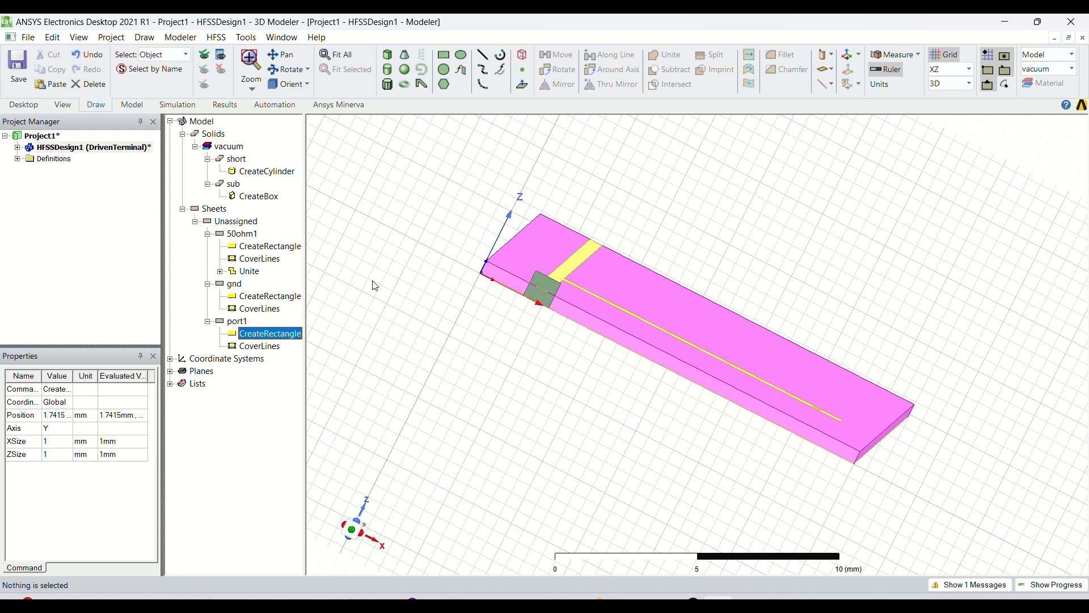
- Duplicate the port1 sheet and set the Y coordinate of the copy's position to gw, placing it at the line's opposite end
{"action": "left_click", "coordinate": [237, 321]}
{"action": "key", "text": "ctrl+c"}
{"action": "key", "text": "ctrl+v"}
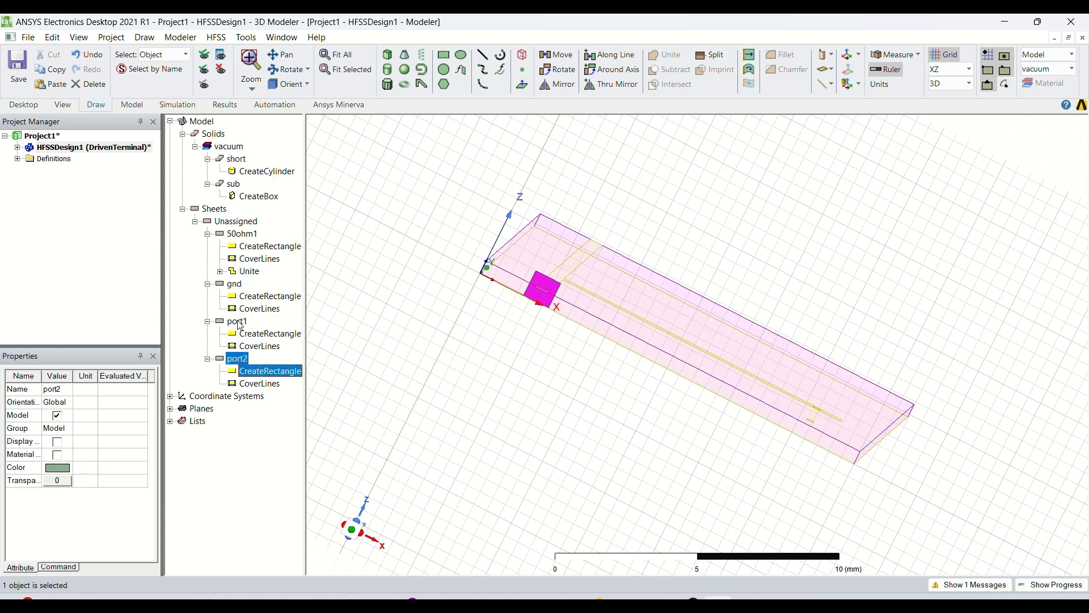
{"action": "double_click", "coordinate": [274, 373]}
{"action": "left_click", "coordinate": [381, 260]}
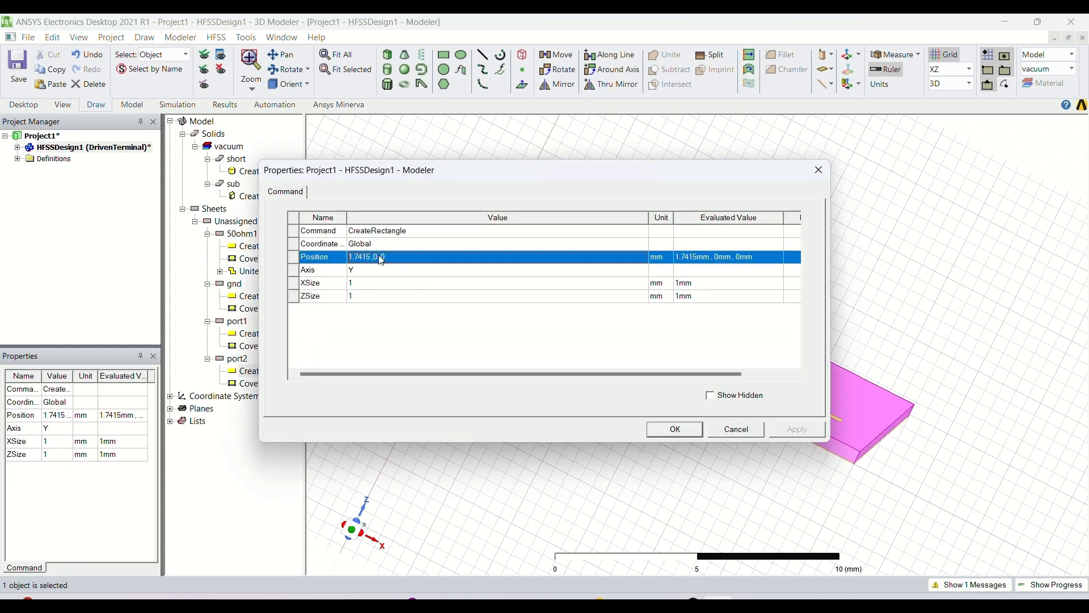
{"action": "left_click", "coordinate": [381, 258]}
{"action": "key", "text": "BackSpace"}
{"action": "type", "text": "gw"}
{"action": "key", "text": "Return"}
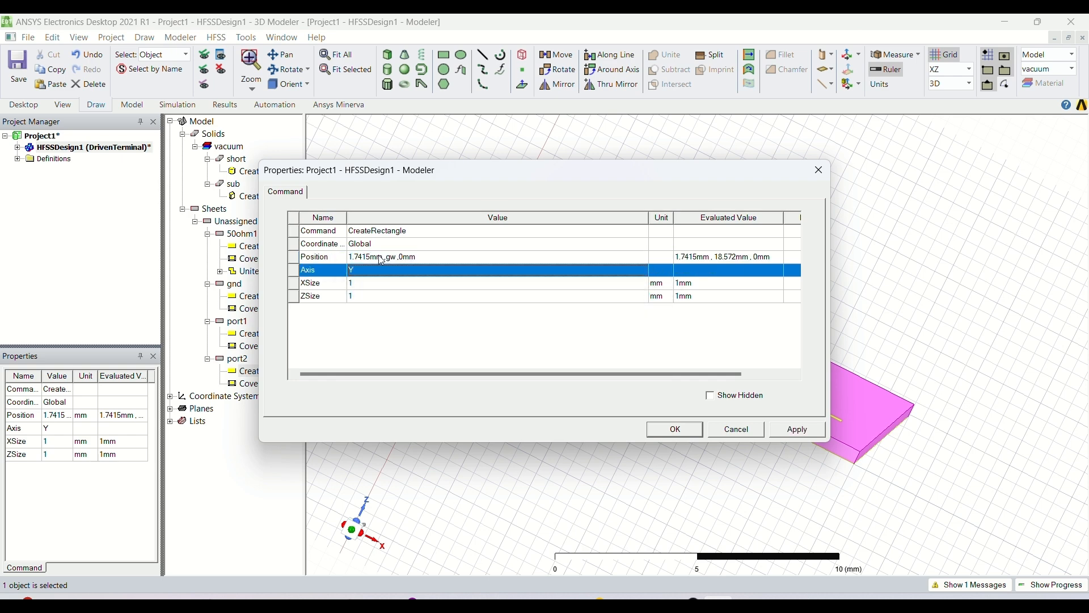
{"action": "key", "text": "Return"}
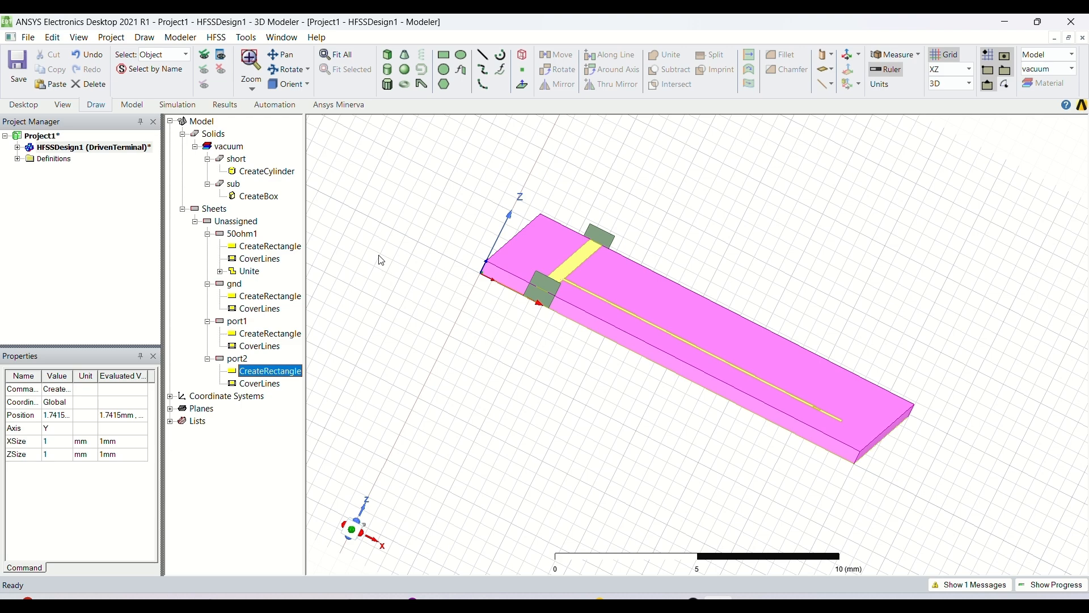
- Fit the whole model in view and save the project under the name IMN
{"action": "left_click", "coordinate": [342, 57]}
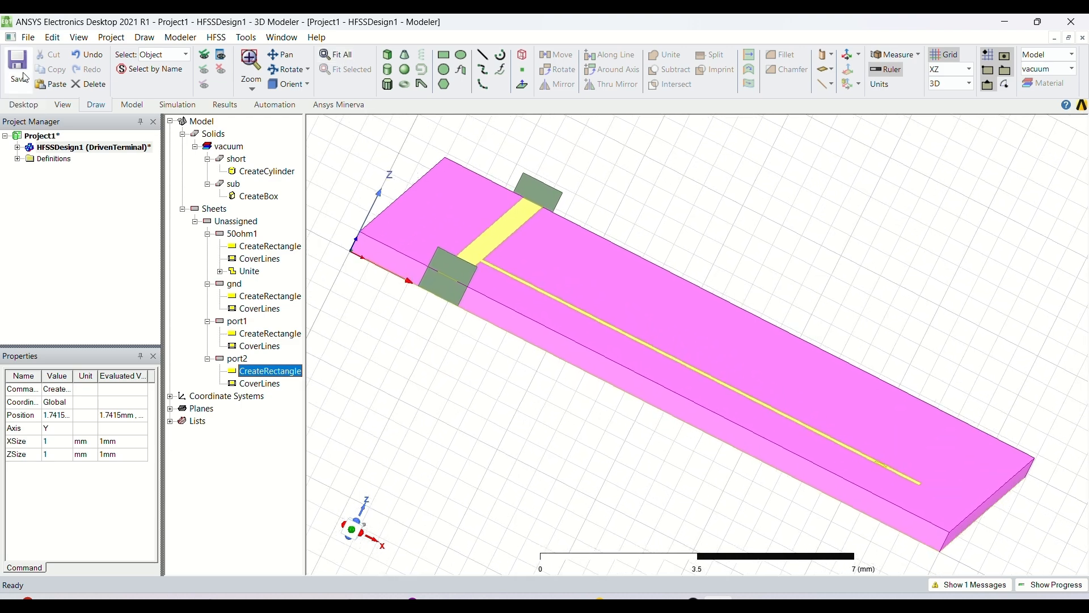
{"action": "left_click", "coordinate": [18, 68]}
{"action": "key", "text": "BackSpace"}
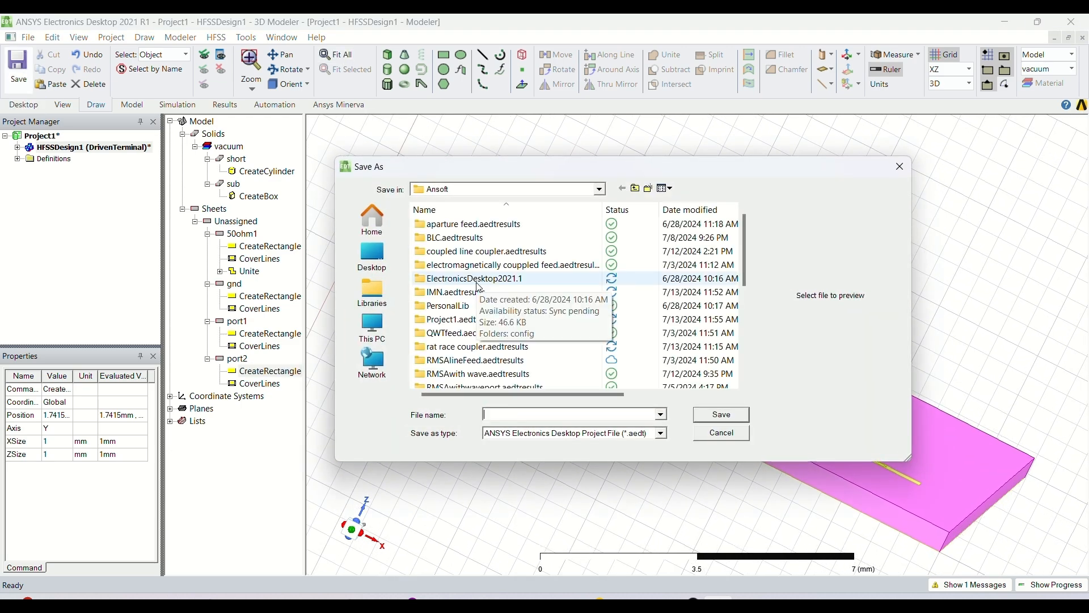
{"action": "type", "text": "IMN"}
{"action": "key", "text": "Return"}
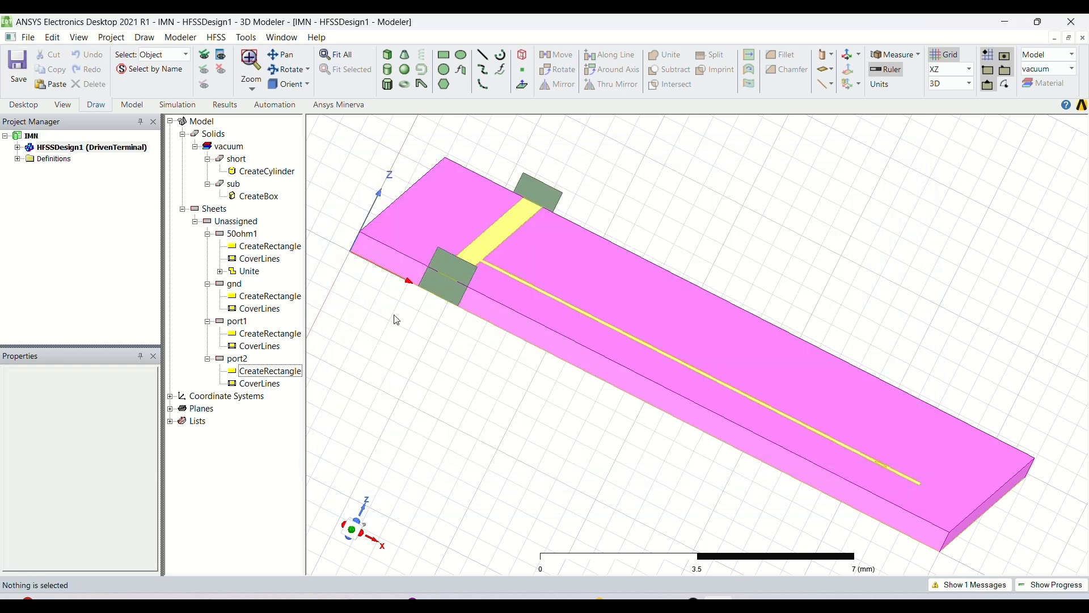
- Set the drawing plane back to XY in an isometric view and draw a box about 11.5 by 13 by 2 mm over the substrate
{"action": "left_click", "coordinate": [291, 87]}
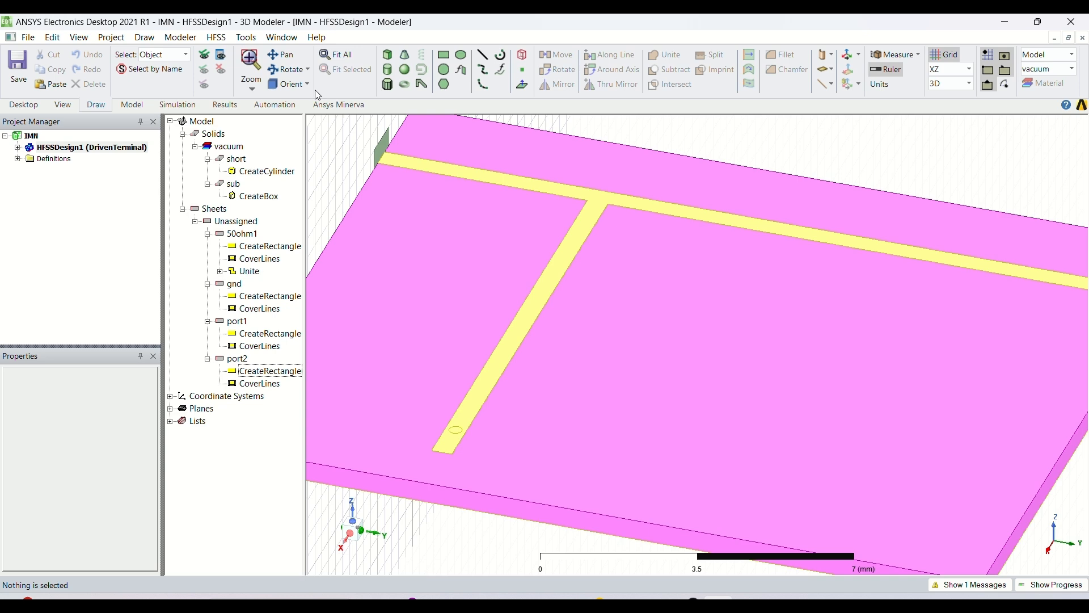
{"action": "left_click", "coordinate": [968, 69]}
{"action": "left_click", "coordinate": [959, 85]}
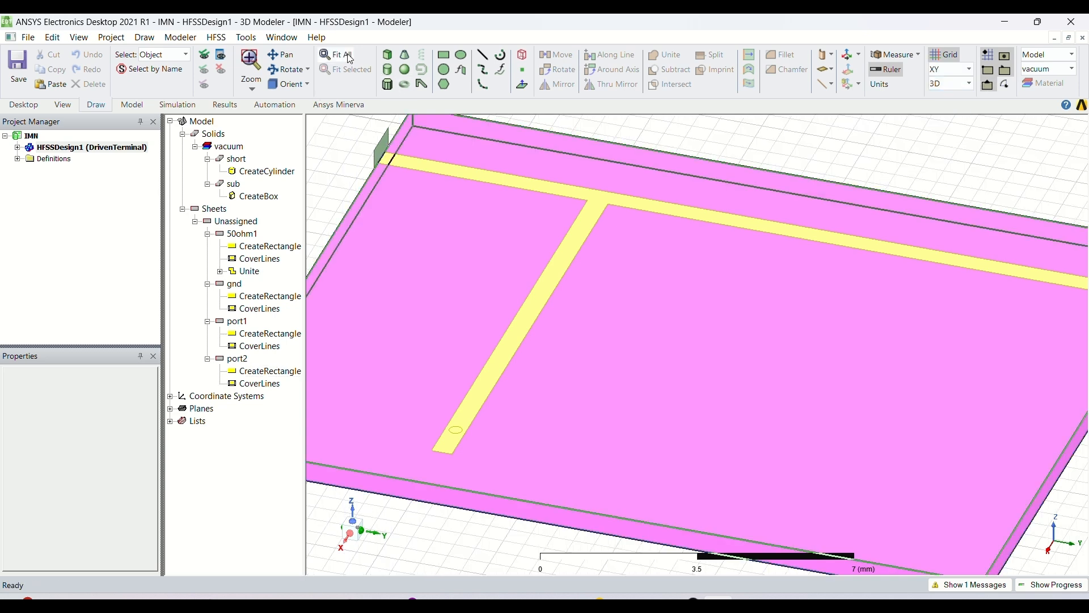
{"action": "left_click", "coordinate": [350, 59]}
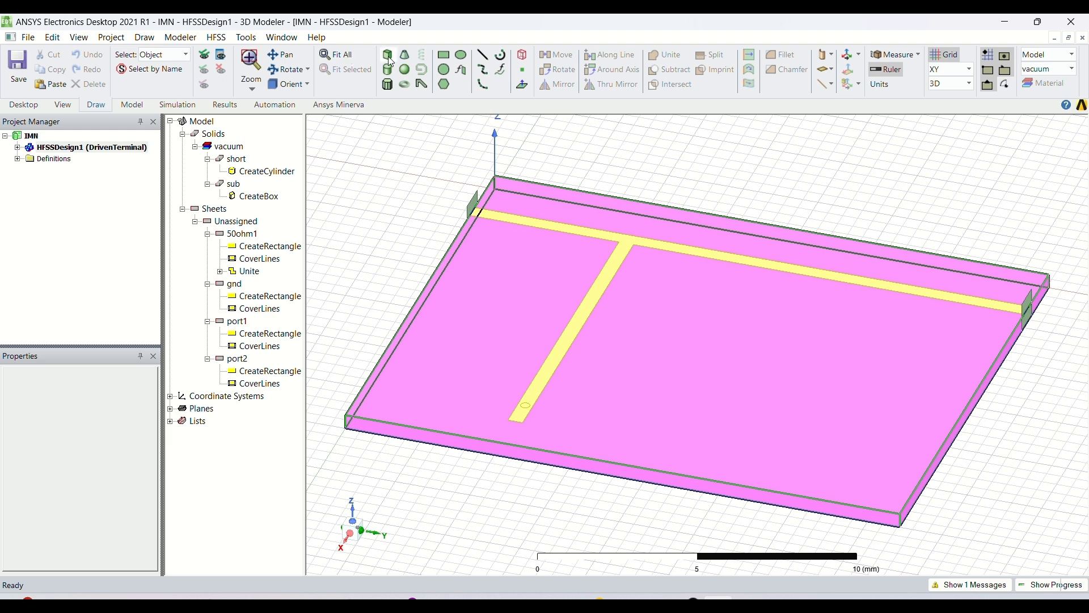
{"action": "left_click", "coordinate": [389, 58]}
{"action": "left_click", "coordinate": [391, 144]}
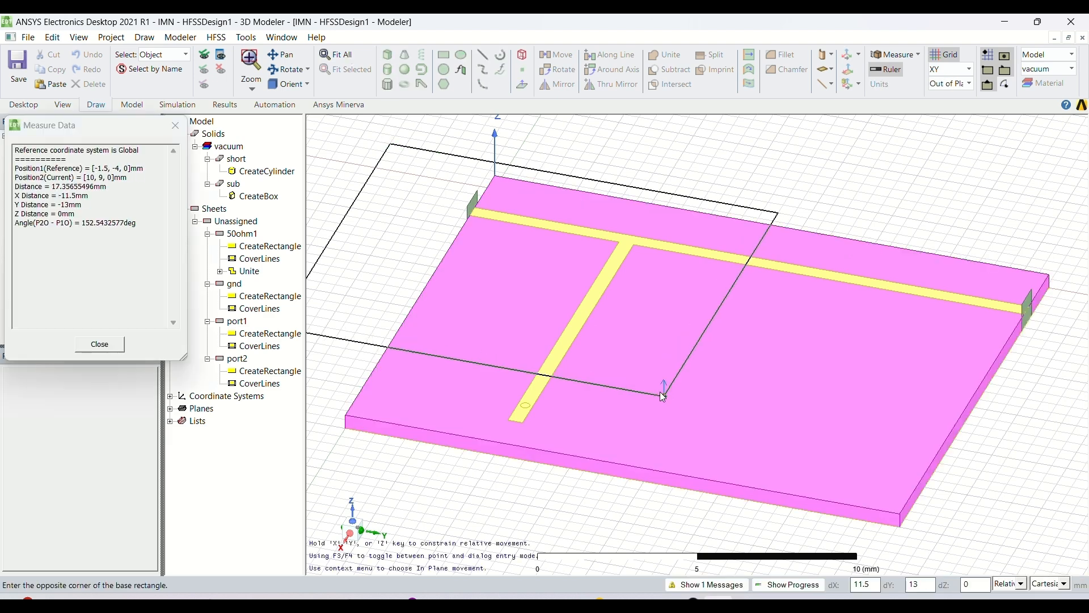
{"action": "left_click", "coordinate": [664, 396]}
{"action": "left_click", "coordinate": [664, 340]}
- Set the new box's position to -5,-5,-5 mm and its X, Y and Z sizes to 25, 29 and 10.5 mm
{"action": "double_click", "coordinate": [256, 171]}
{"action": "left_click", "coordinate": [384, 258]}
{"action": "key", "text": "BackSpace"}
{"action": "type", "text": "-5,-5,-5"}
{"action": "left_click", "coordinate": [387, 265]}
{"action": "key", "text": "BackSpace"}
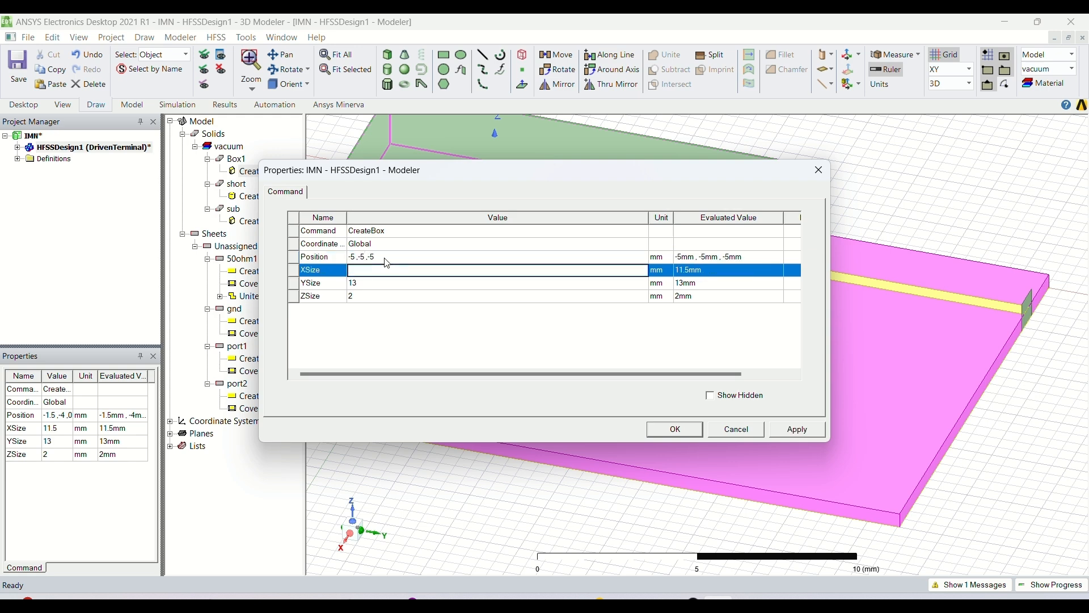
{"action": "type", "text": "25"}
{"action": "key", "text": "Tab"}
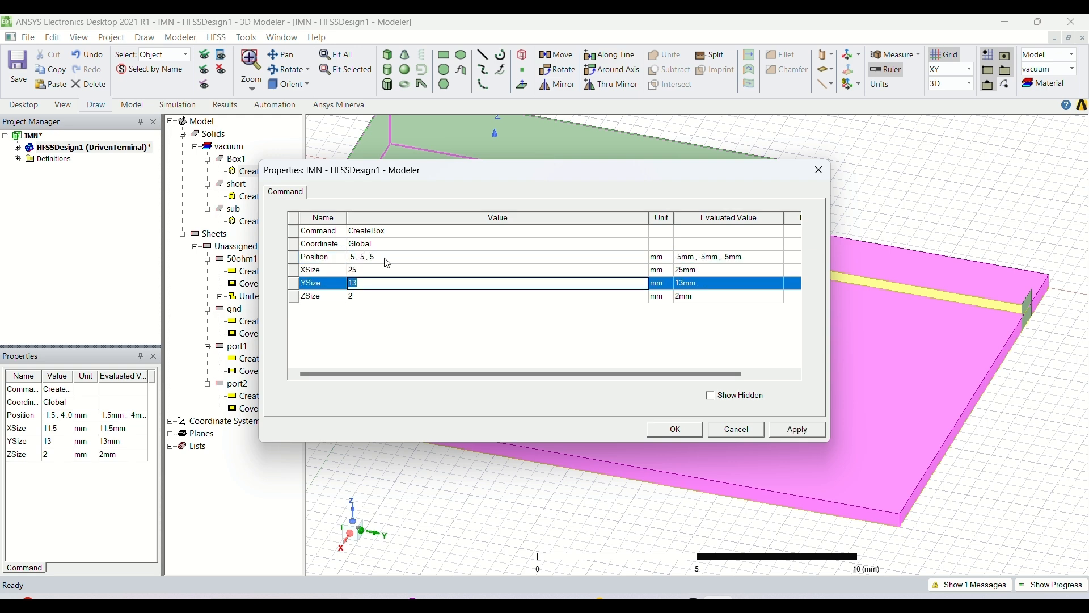
{"action": "type", "text": "29"}
{"action": "key", "text": "Tab"}
{"action": "type", "text": "10.5"}
{"action": "key", "text": "Return"}
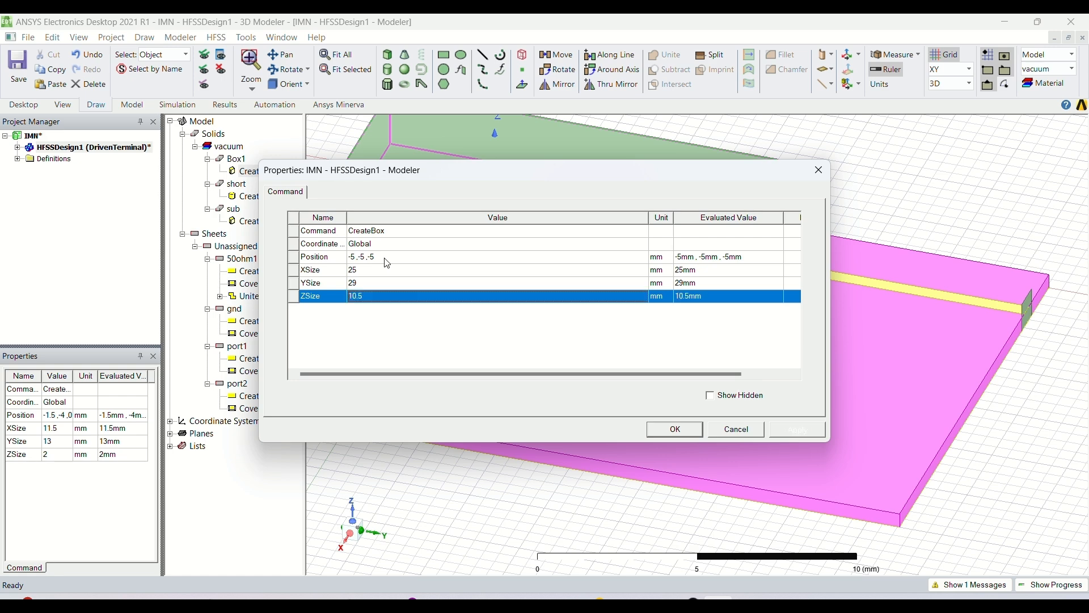
- Color the enclosing box muted blue-violet and set its transparency to 0.95
{"action": "left_click", "coordinate": [237, 159]}
{"action": "double_click", "coordinate": [237, 159]}
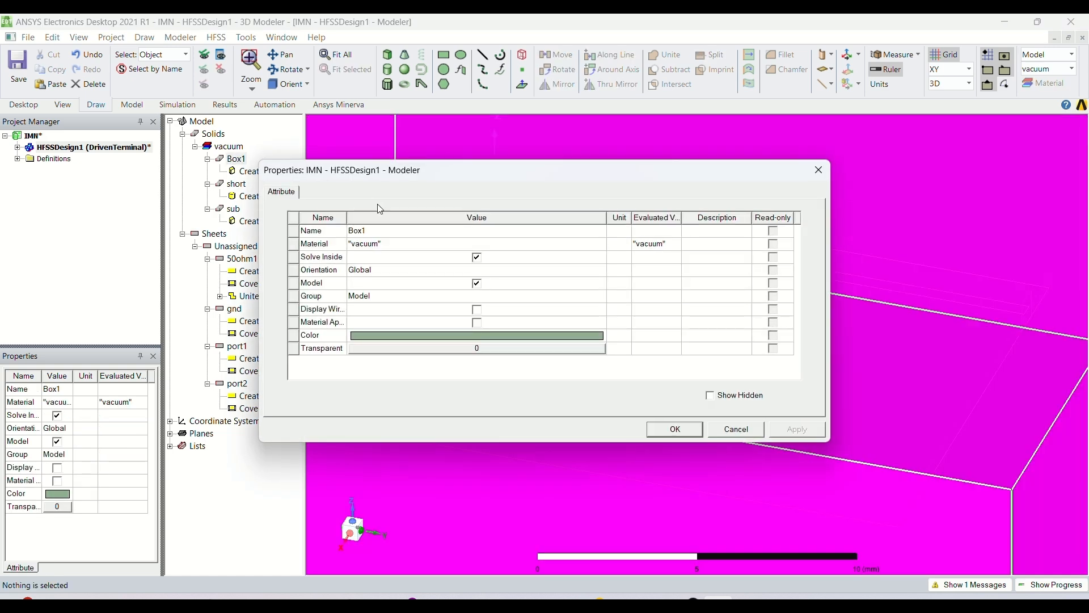
{"action": "left_click", "coordinate": [428, 337]}
{"action": "left_click", "coordinate": [430, 339]}
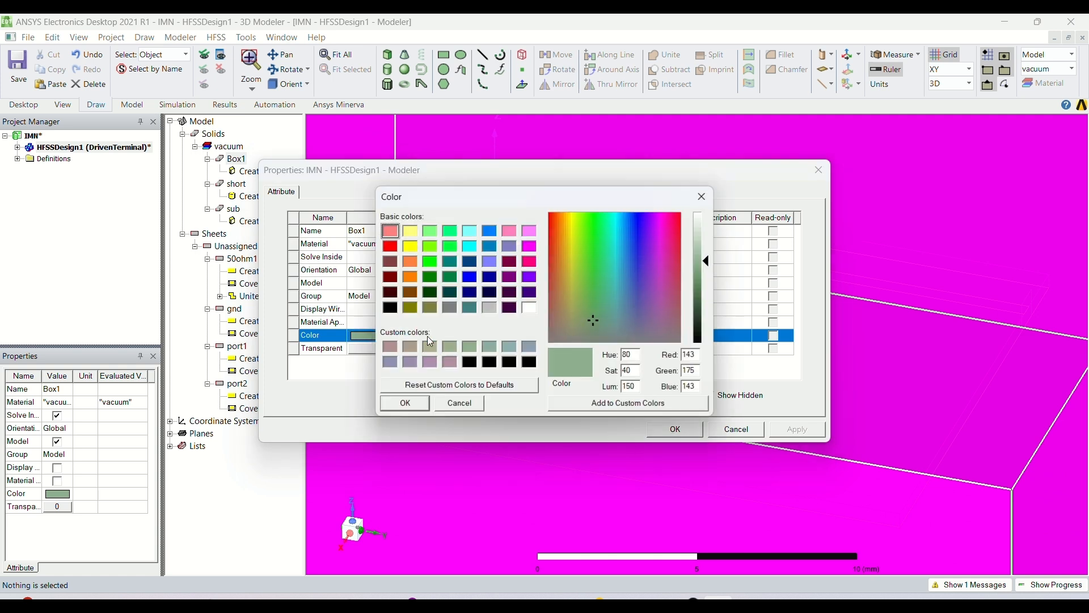
{"action": "left_click", "coordinate": [509, 245]}
{"action": "double_click", "coordinate": [510, 246]}
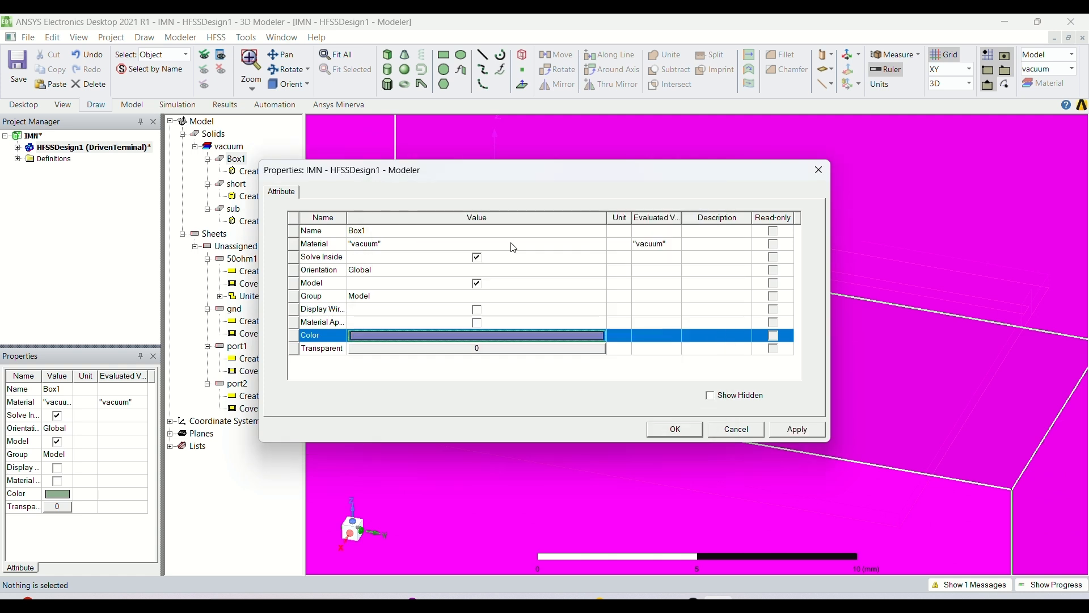
{"action": "double_click", "coordinate": [502, 348]}
{"action": "type", "text": ".95"}
{"action": "key", "text": "Return"}
{"action": "key", "text": "Return"}
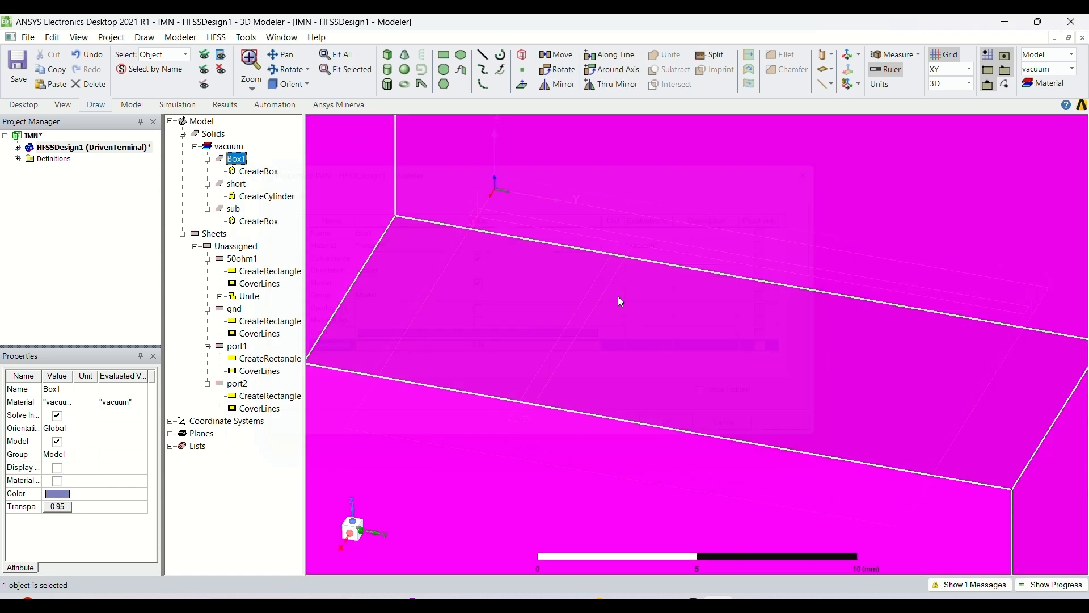
{"action": "left_click", "coordinate": [276, 473]}
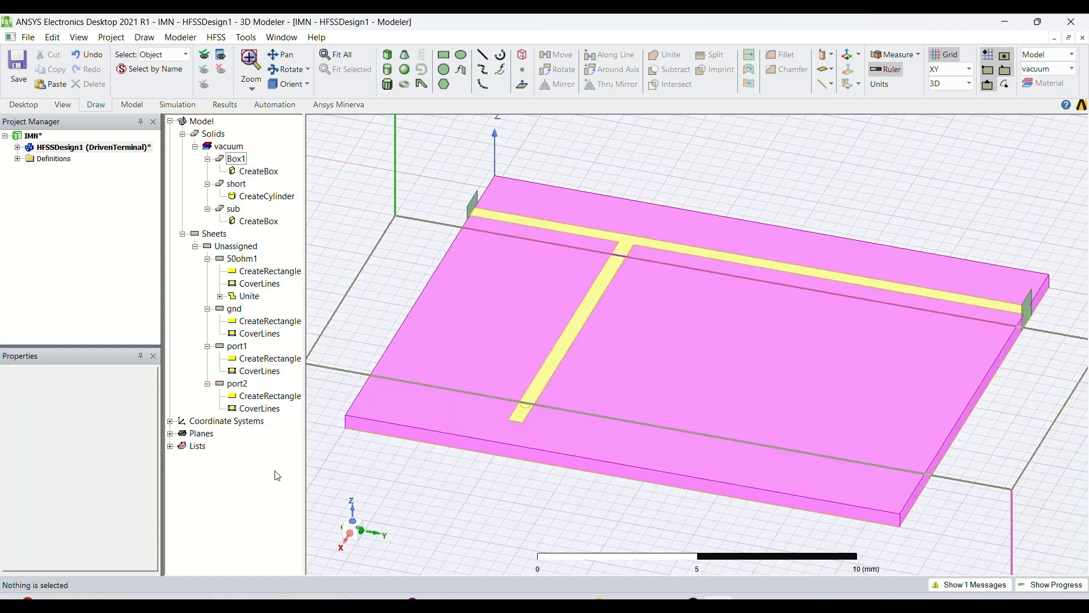
{"action": "left_click", "coordinate": [334, 53]}
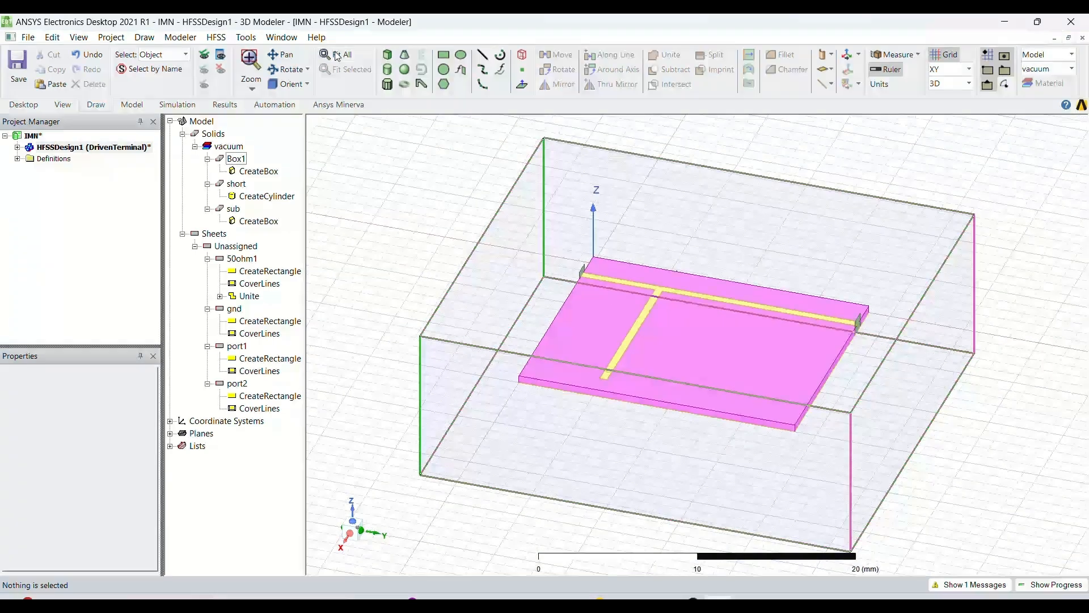
- Assign a Perfect E boundary to the 50ohm1 sheet with the default settings
{"action": "left_click", "coordinate": [243, 260]}
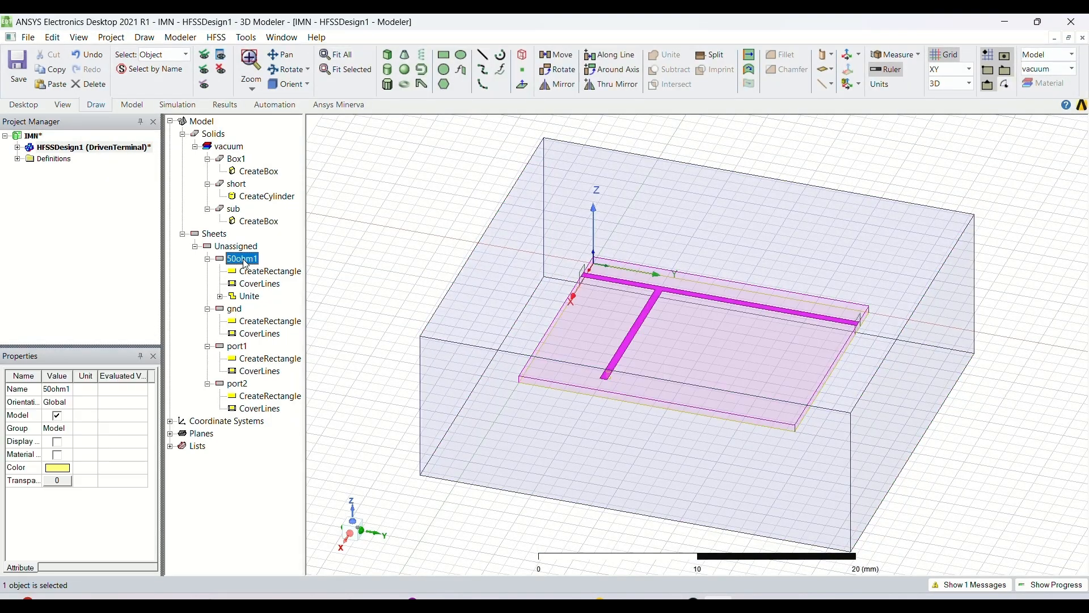
{"action": "right_click", "coordinate": [246, 264]}
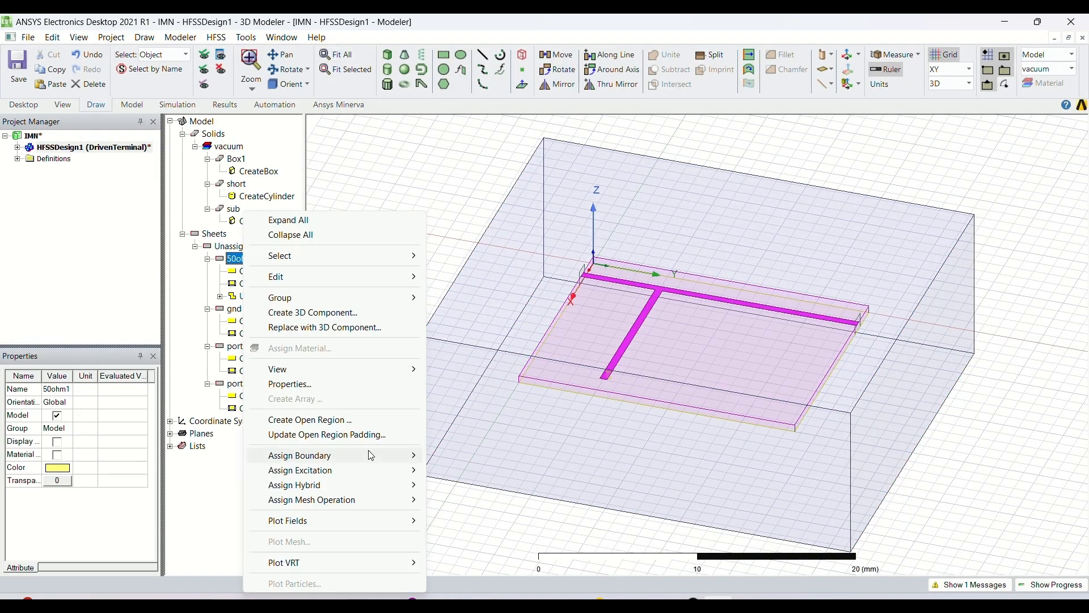
{"action": "mouse_move", "coordinate": [377, 460]}
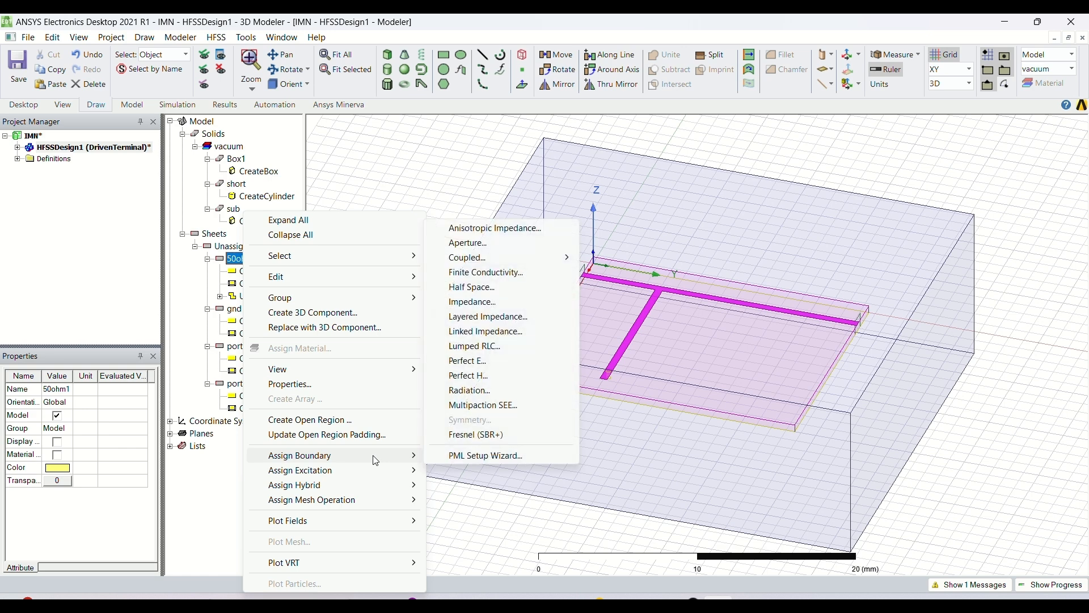
{"action": "left_click", "coordinate": [467, 360]}
{"action": "key", "text": "Return"}
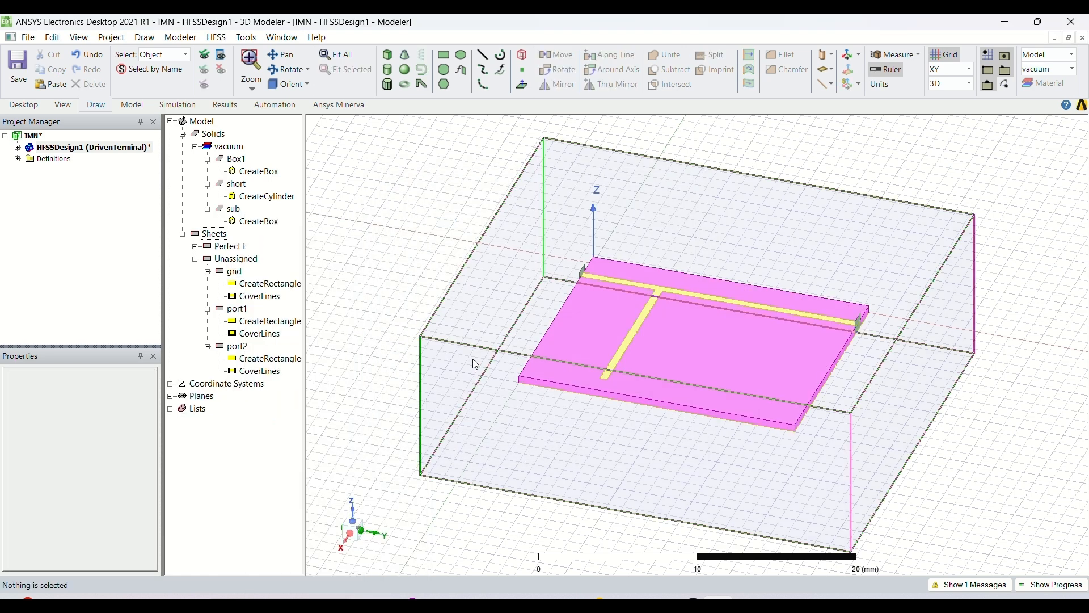
- Assign a Perfect E boundary to the gnd sheet with the default settings
{"action": "left_click", "coordinate": [235, 271]}
{"action": "right_click", "coordinate": [239, 275]}
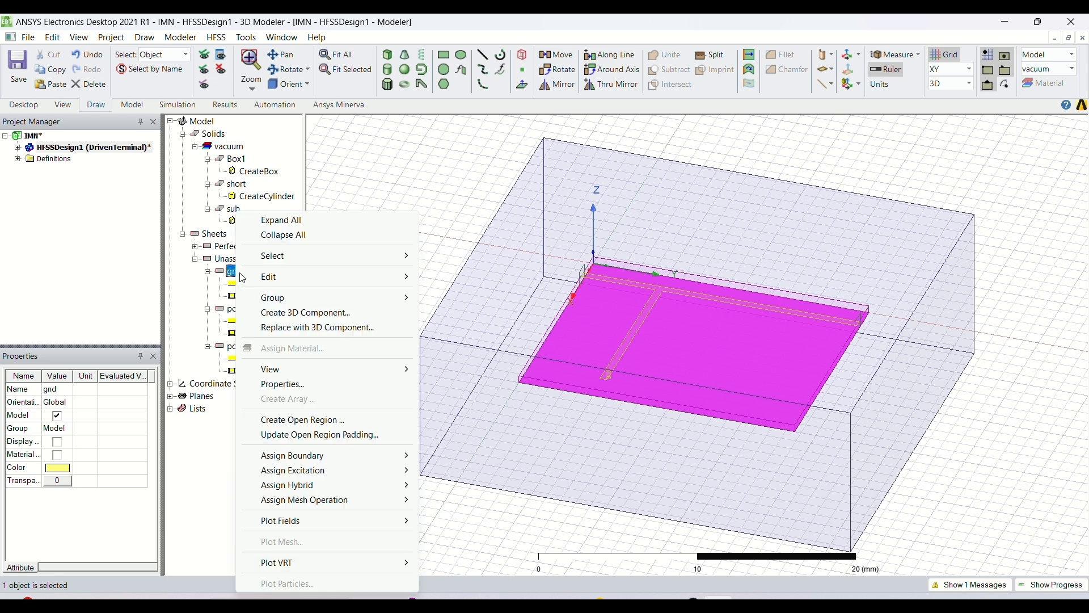
{"action": "mouse_move", "coordinate": [401, 459]}
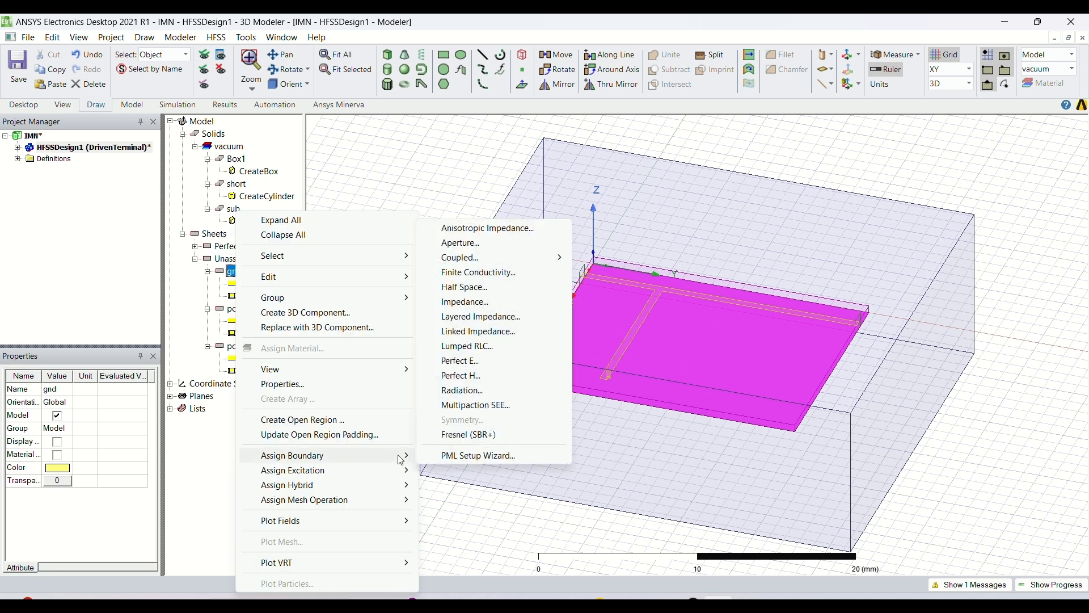
{"action": "left_click", "coordinate": [466, 363]}
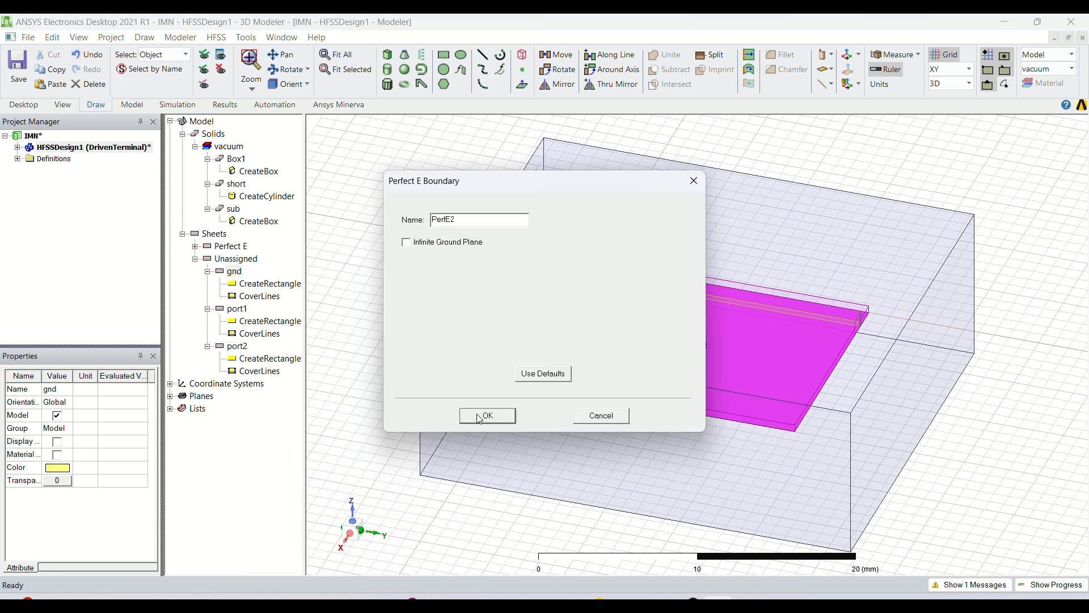
{"action": "left_click", "coordinate": [478, 415]}
- Change the material of the short cylinder to pec
{"action": "double_click", "coordinate": [237, 184]}
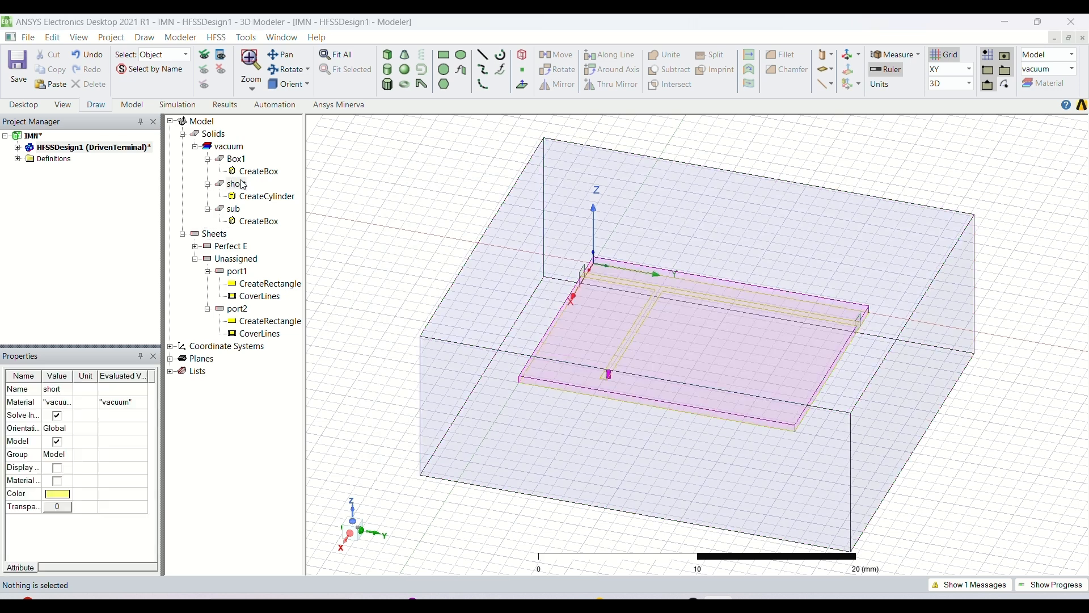
{"action": "left_click", "coordinate": [359, 248]}
{"action": "left_click", "coordinate": [359, 245]}
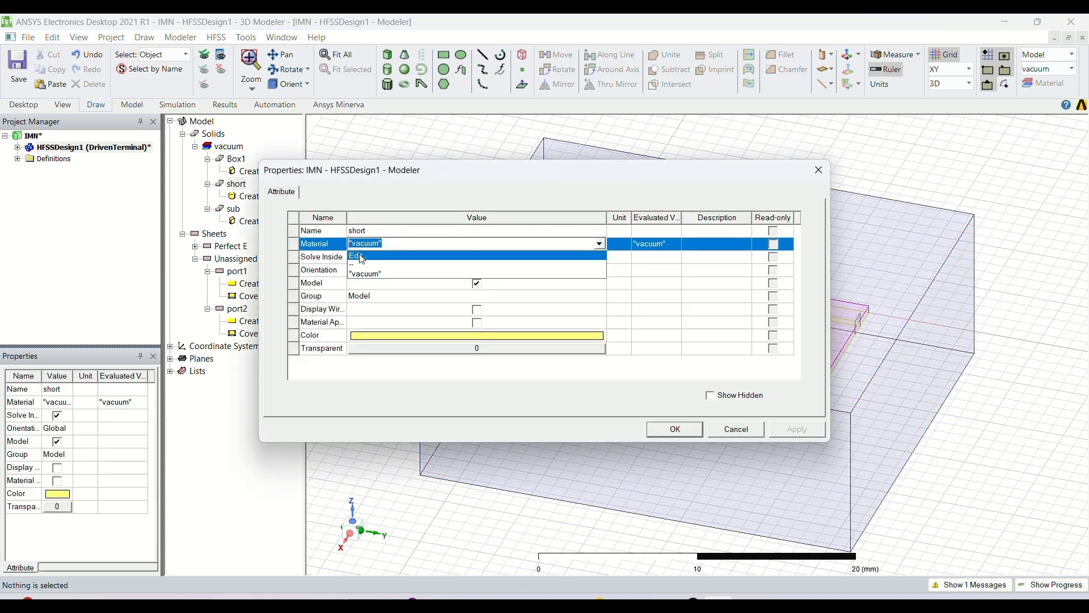
{"action": "left_click", "coordinate": [362, 255]}
{"action": "type", "text": "pec"}
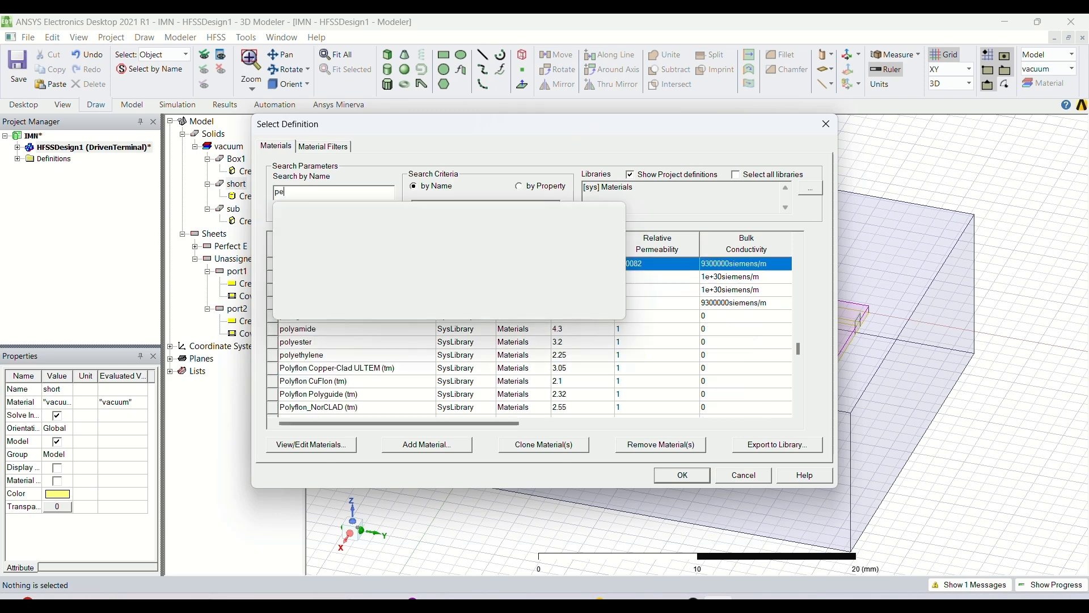
{"action": "key", "text": "Return"}
{"action": "key", "text": "Return"}
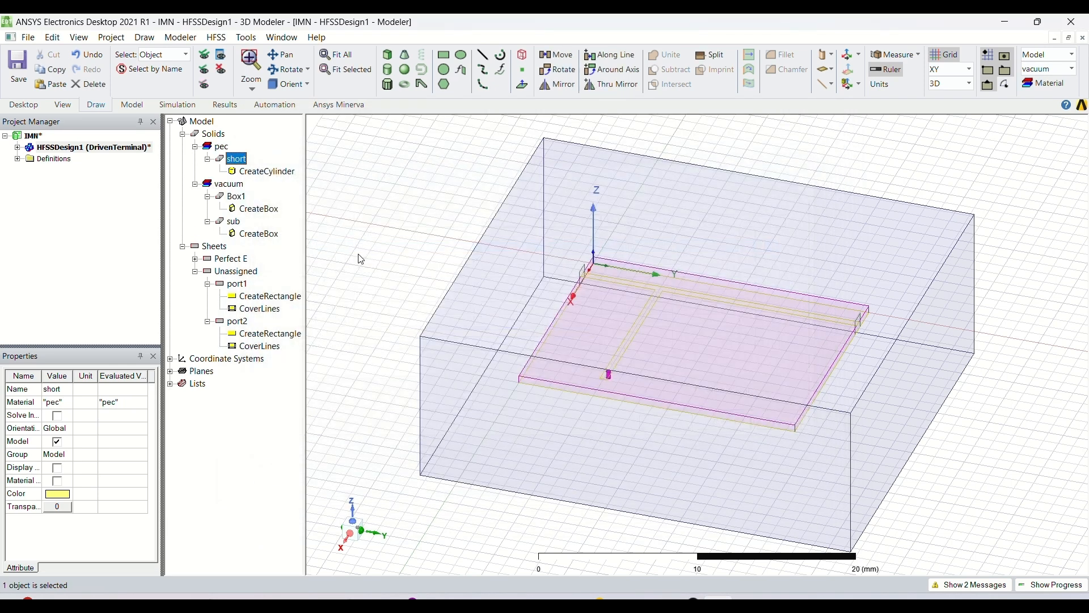
- Start a new material definition for the sub box and set its relative permittivity to 9.9
{"action": "left_click", "coordinate": [234, 222]}
{"action": "double_click", "coordinate": [239, 224]}
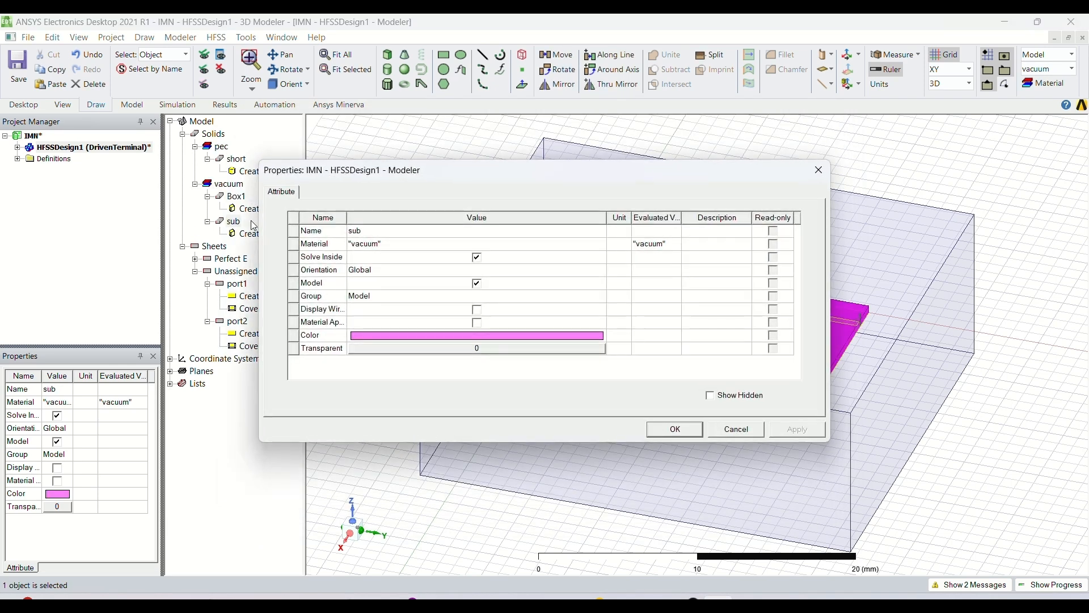
{"action": "left_click", "coordinate": [358, 244]}
{"action": "left_click", "coordinate": [359, 245]}
{"action": "left_click", "coordinate": [360, 256]}
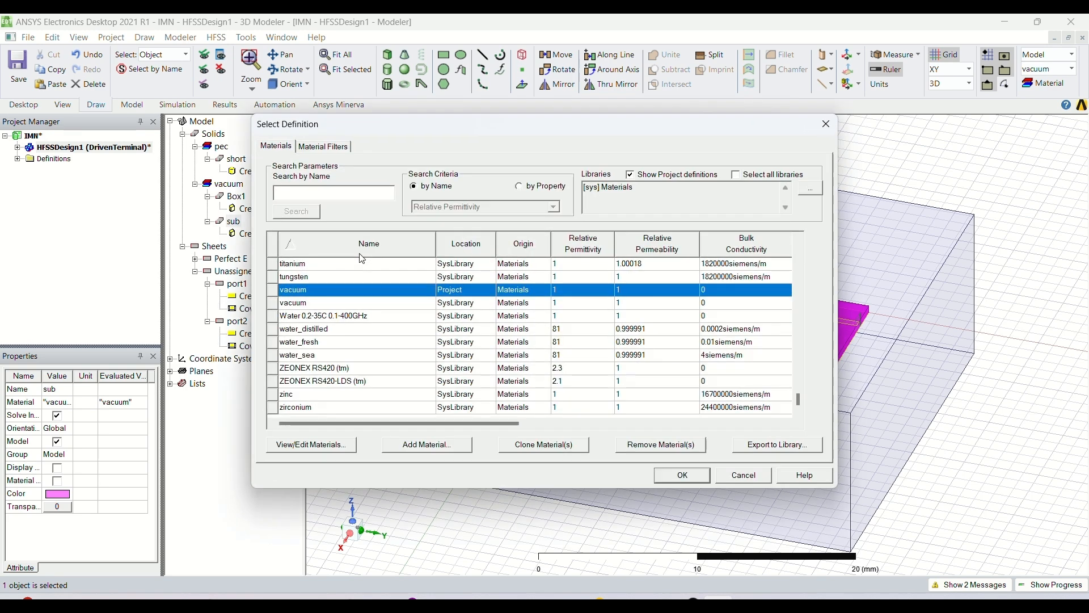
{"action": "left_click", "coordinate": [427, 444]}
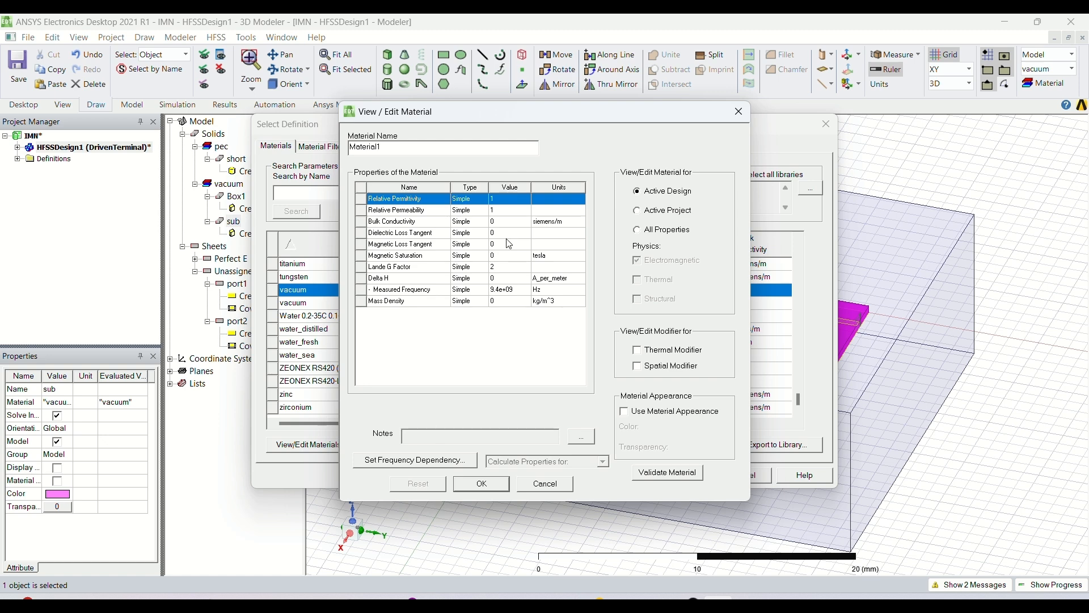
{"action": "left_click", "coordinate": [510, 199]}
{"action": "key", "text": "BackSpace"}
{"action": "type", "text": "9.9"}
- Set the new material's dielectric loss tangent to 0.001 and assign the material to the sub box
{"action": "key", "text": "Down"}
{"action": "key", "text": "Down"}
{"action": "key", "text": "Down"}
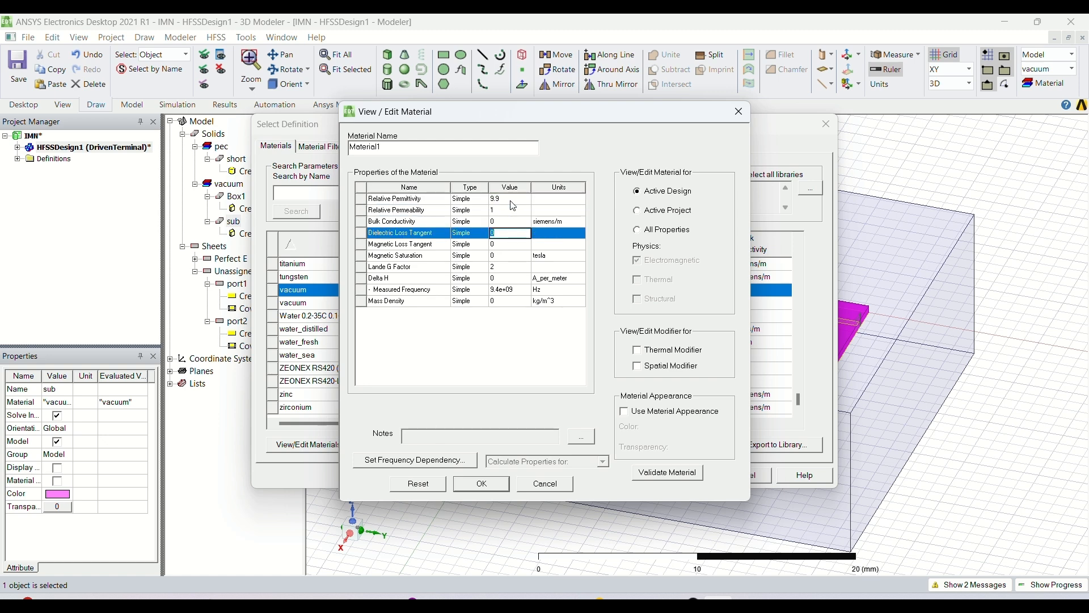
{"action": "type", "text": "0.001"}
{"action": "key", "text": "Down"}
{"action": "key", "text": "Down"}
{"action": "key", "text": "Down"}
{"action": "key", "text": "Down"}
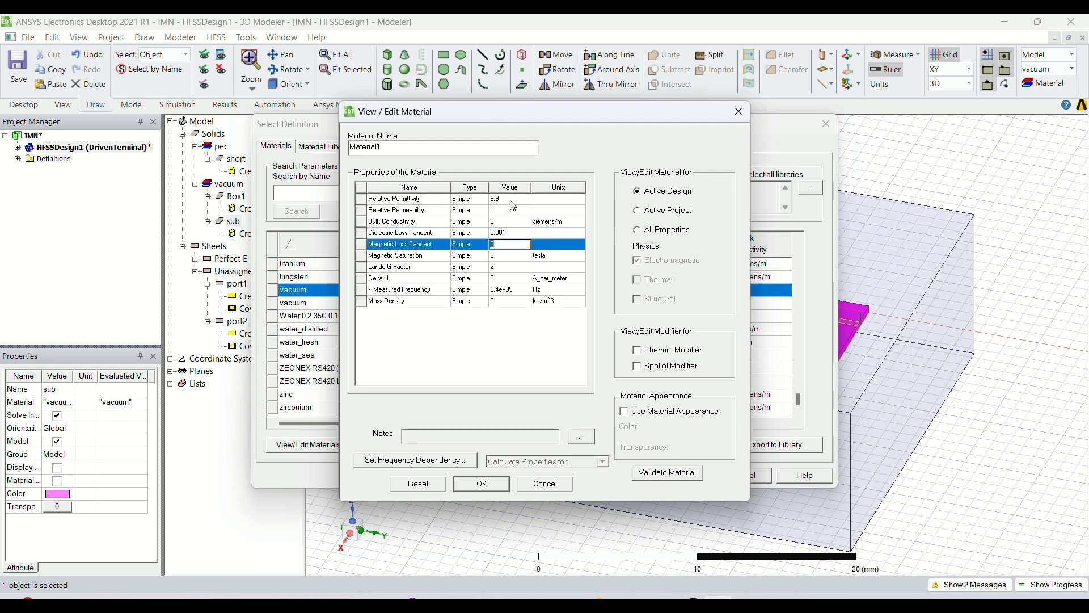
{"action": "key", "text": "Down"}
{"action": "key", "text": "Down"}
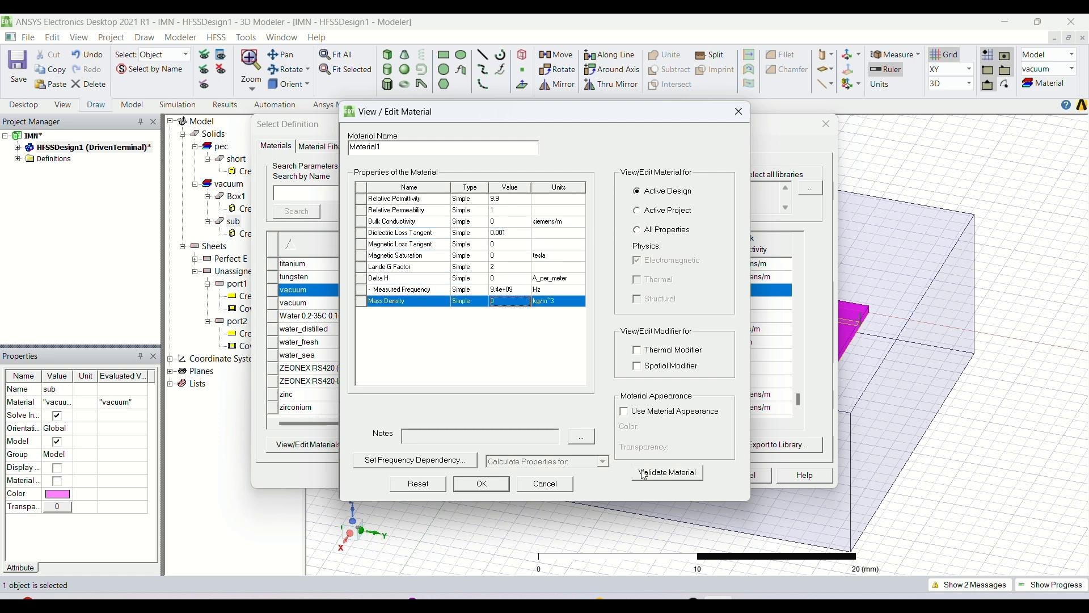
{"action": "left_click", "coordinate": [480, 487]}
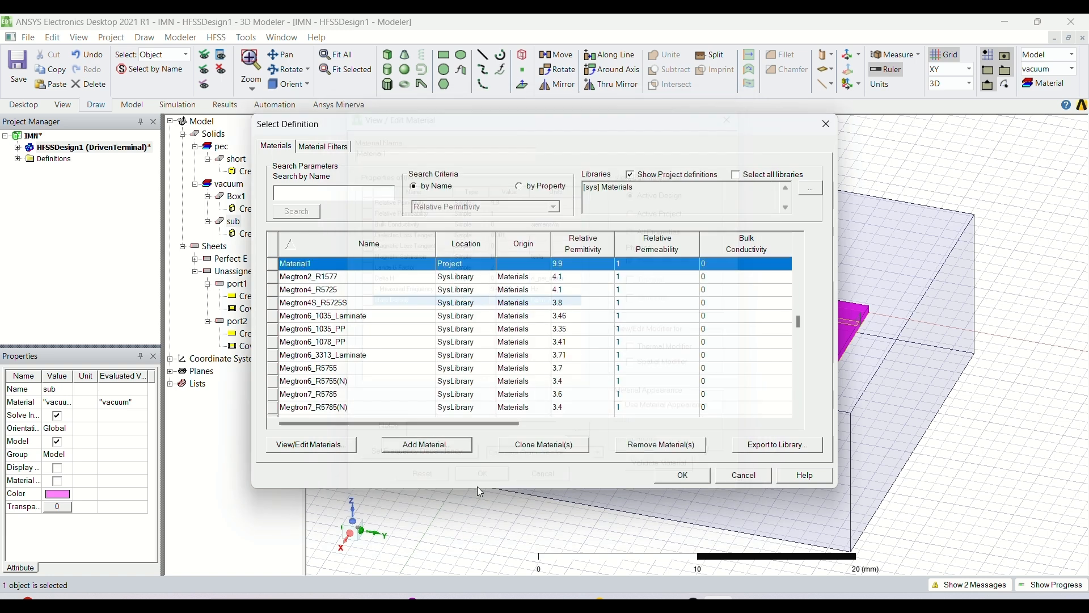
{"action": "left_click", "coordinate": [676, 476]}
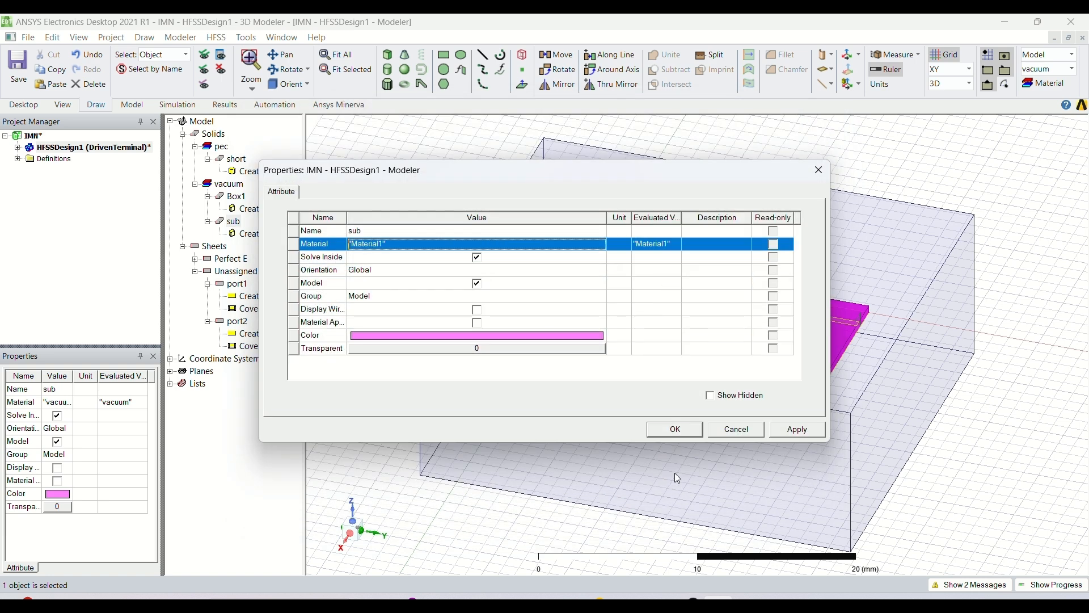
{"action": "left_click", "coordinate": [796, 430]}
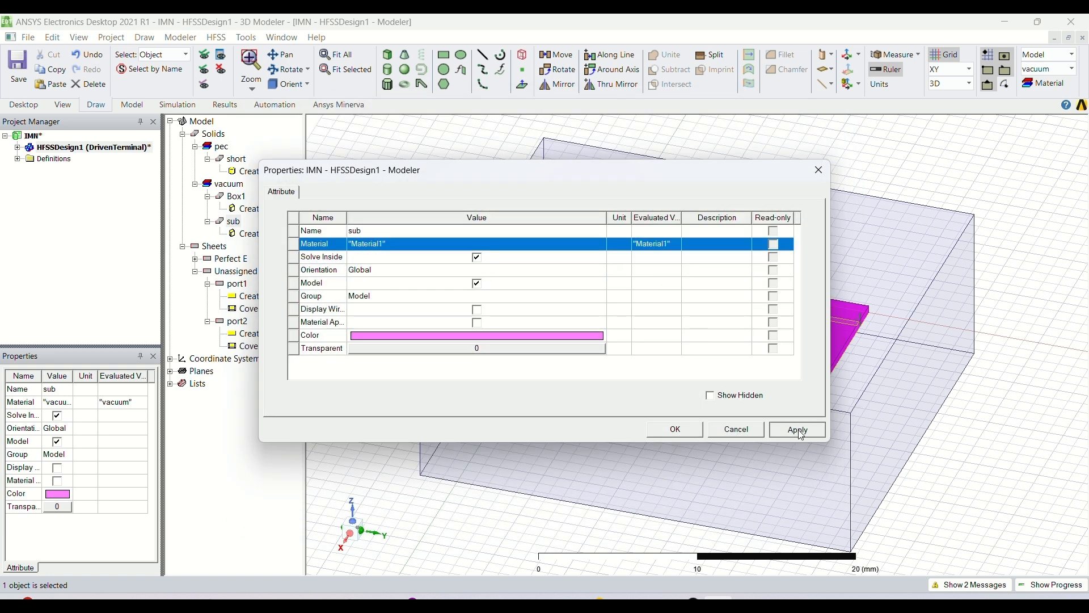
{"action": "left_click", "coordinate": [689, 429]}
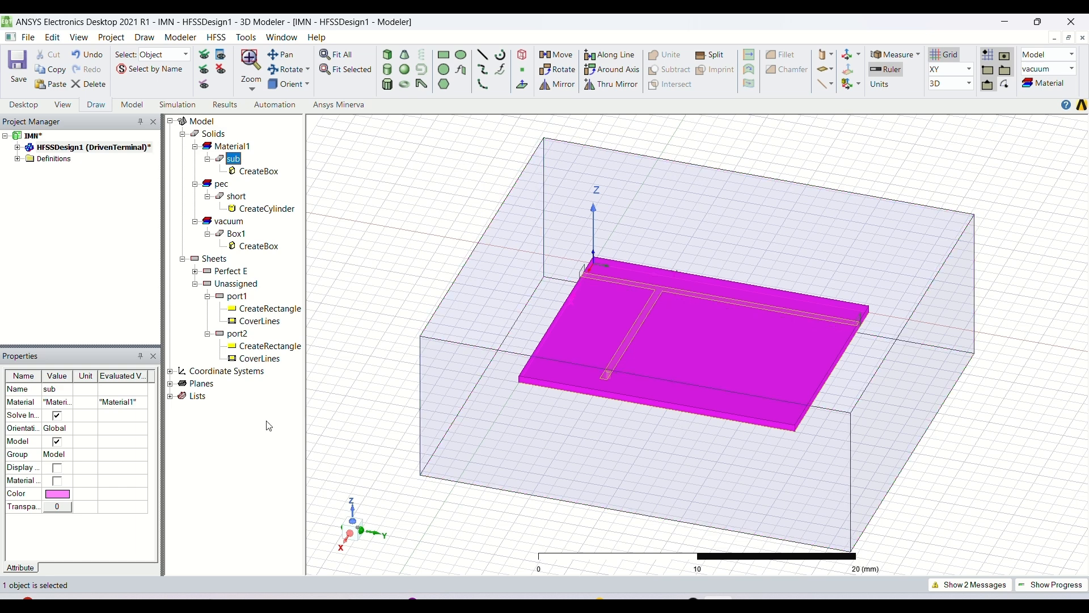
- Assign a lumped port to the port1 sheet, using the port object name and gnd as the reference conductor
{"action": "right_click", "coordinate": [248, 387]}
{"action": "mouse_move", "coordinate": [335, 470]}
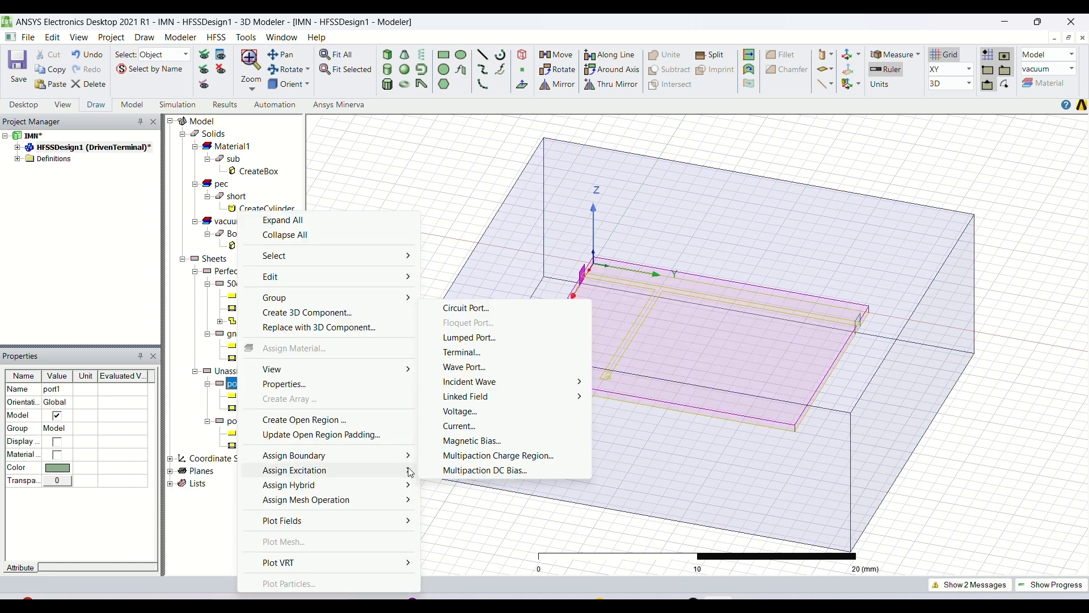
{"action": "left_click", "coordinate": [490, 339]}
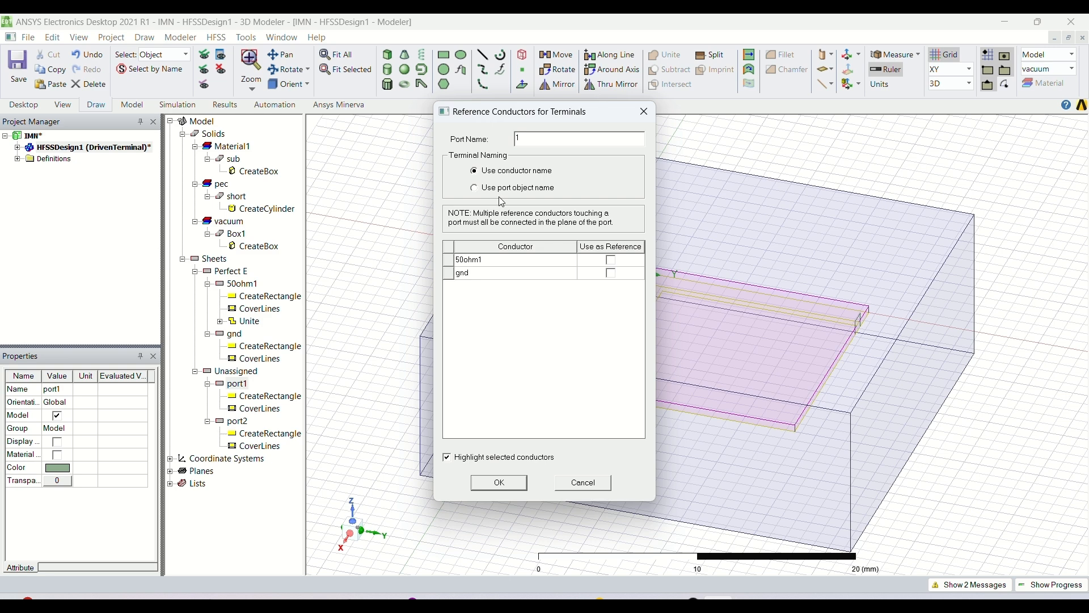
{"action": "left_click", "coordinate": [475, 188]}
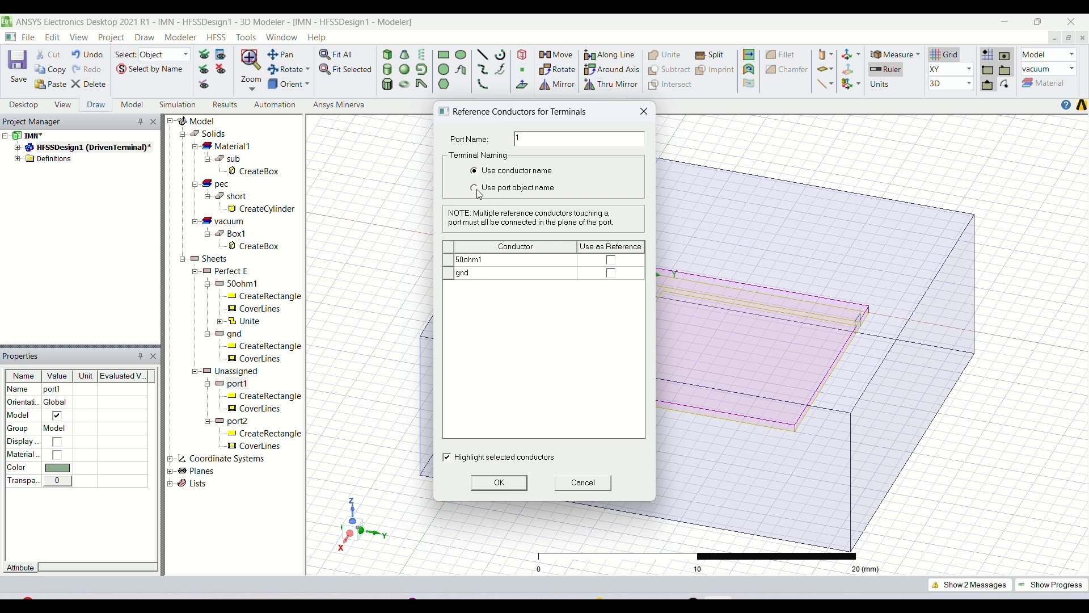
{"action": "left_click", "coordinate": [611, 273]}
{"action": "left_click", "coordinate": [498, 483]}
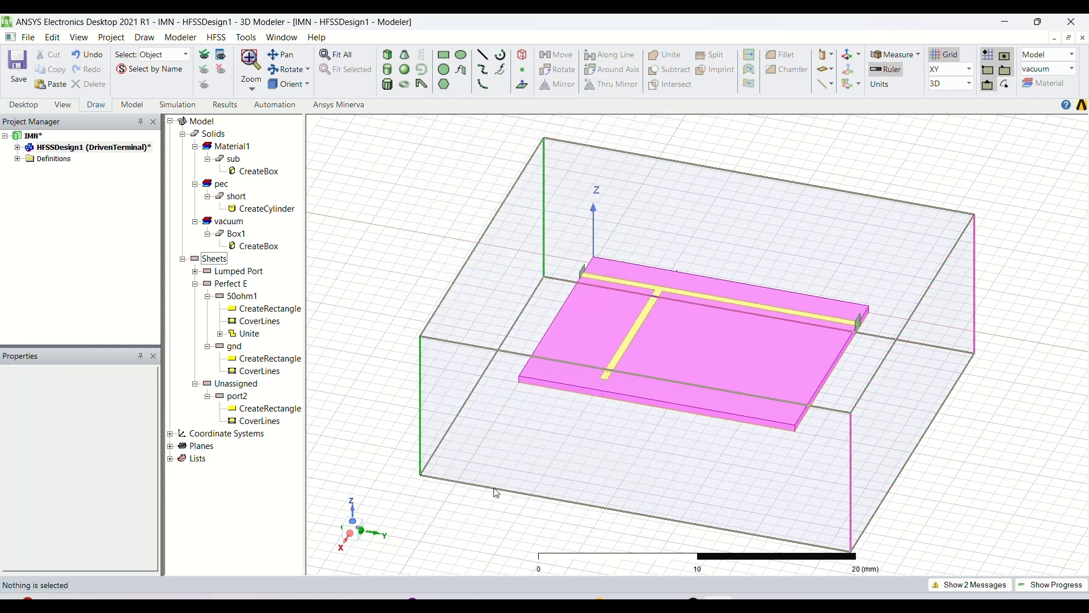
- Assign a lumped port to the port2 sheet, using the port object name and gnd as the reference conductor
{"action": "left_click", "coordinate": [241, 398]}
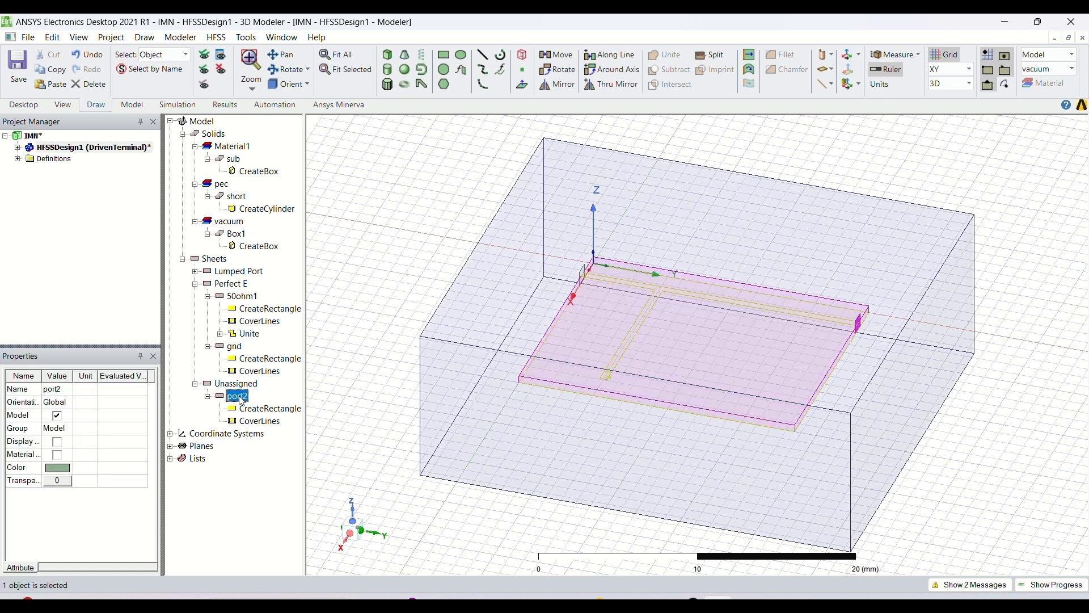
{"action": "right_click", "coordinate": [241, 399]}
{"action": "mouse_move", "coordinate": [372, 270]}
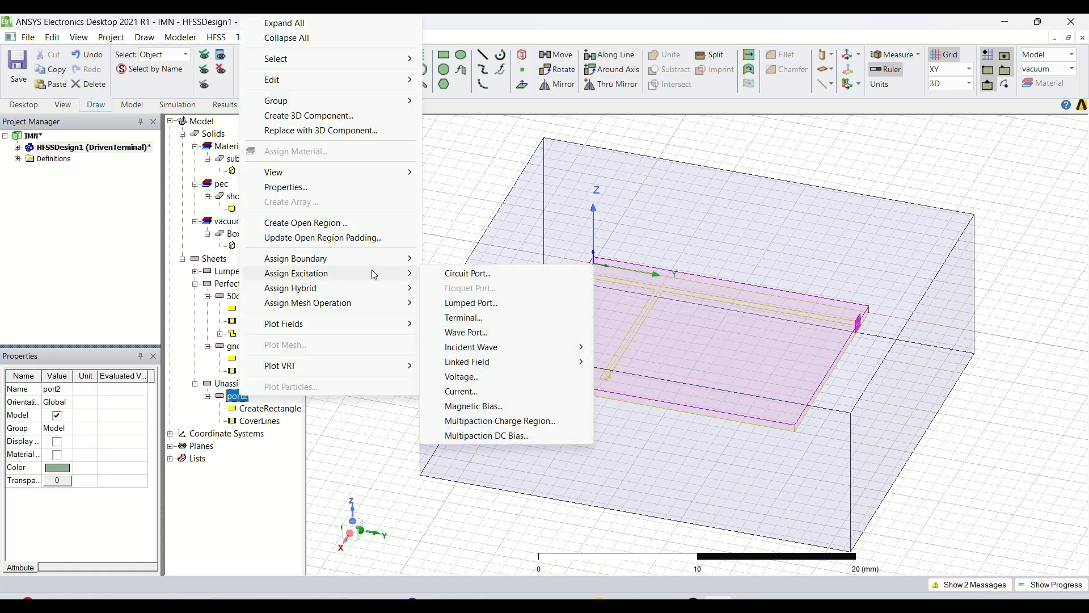
{"action": "left_click", "coordinate": [471, 302]}
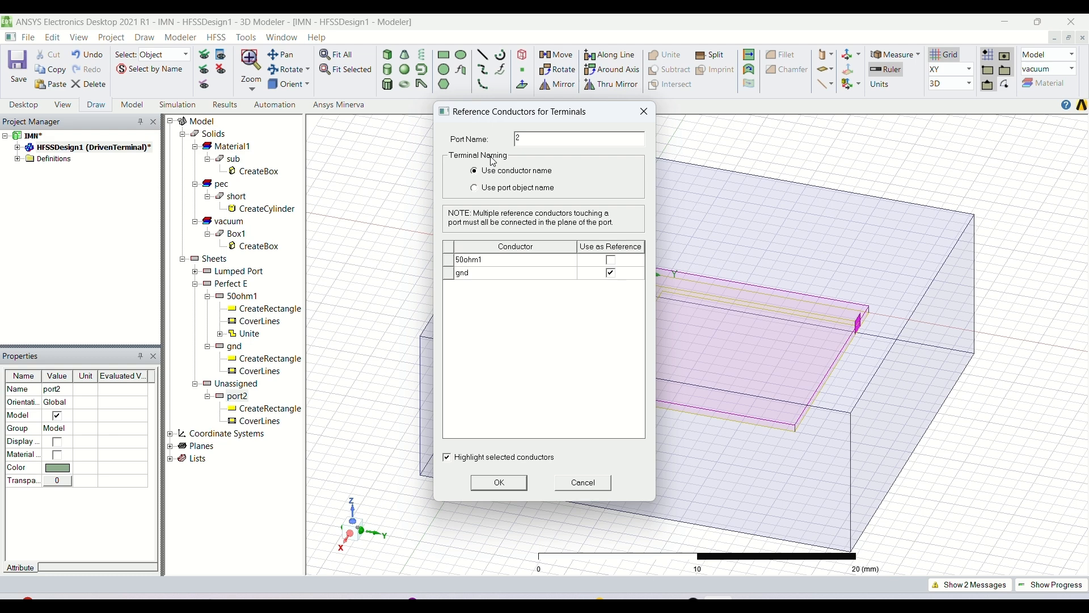
{"action": "left_click", "coordinate": [474, 189]}
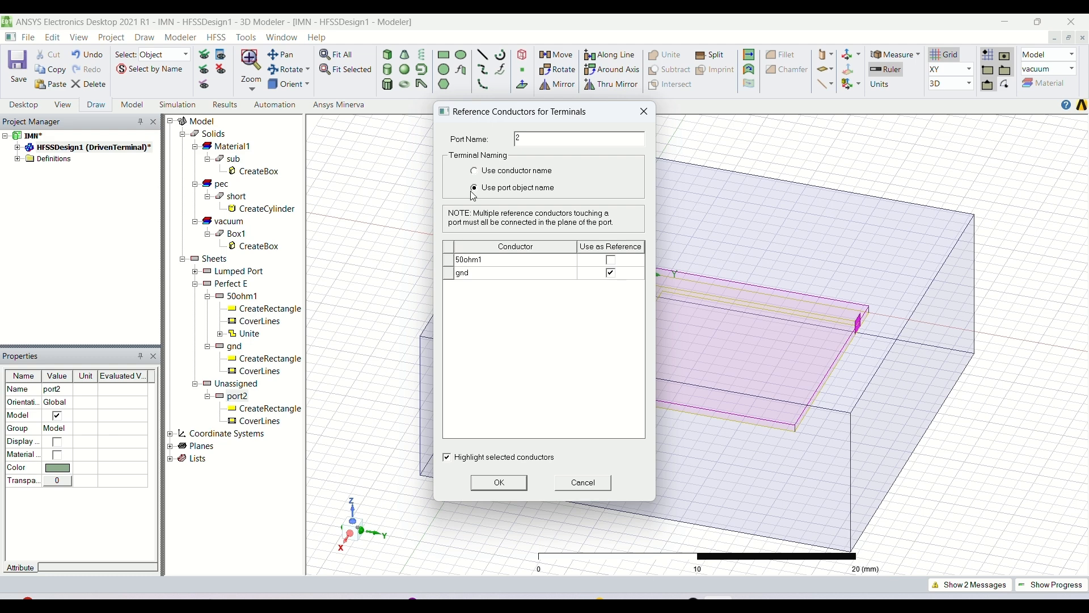
{"action": "left_click", "coordinate": [499, 483]}
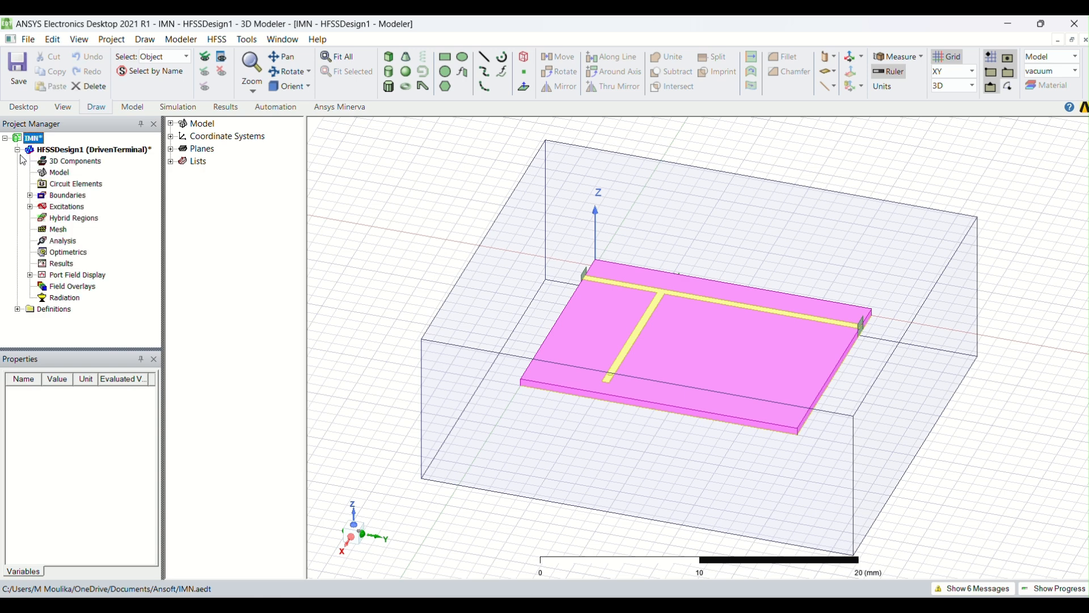
- Review both Perfect E boundaries in the model and check the impedance settings of lumped port 1
{"action": "left_click", "coordinate": [30, 195]}
{"action": "left_click", "coordinate": [70, 208]}
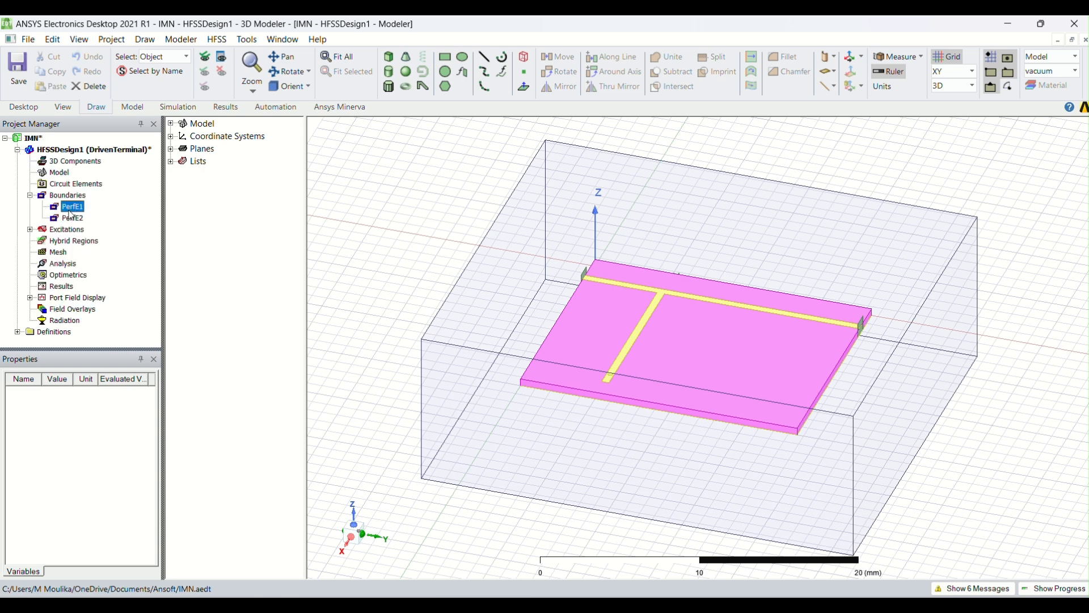
{"action": "left_click", "coordinate": [71, 218]}
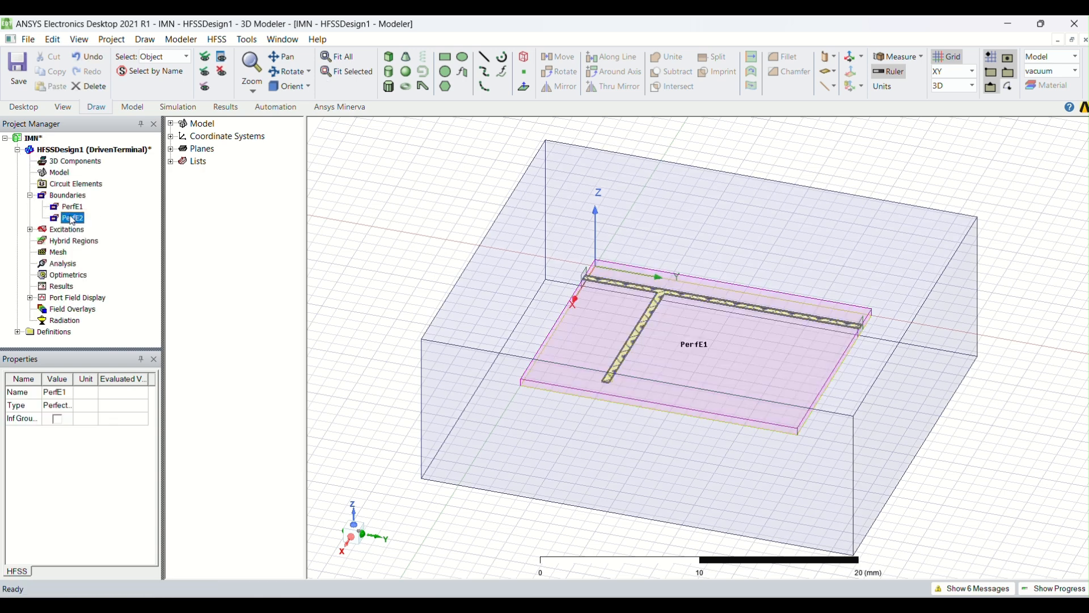
{"action": "left_click", "coordinate": [30, 229]}
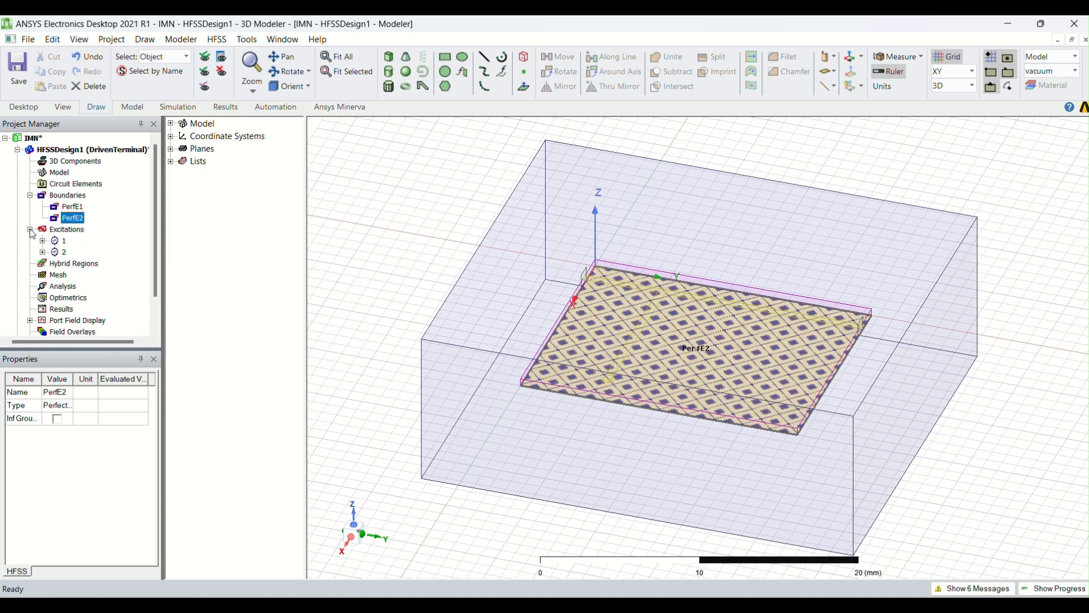
{"action": "double_click", "coordinate": [63, 241]}
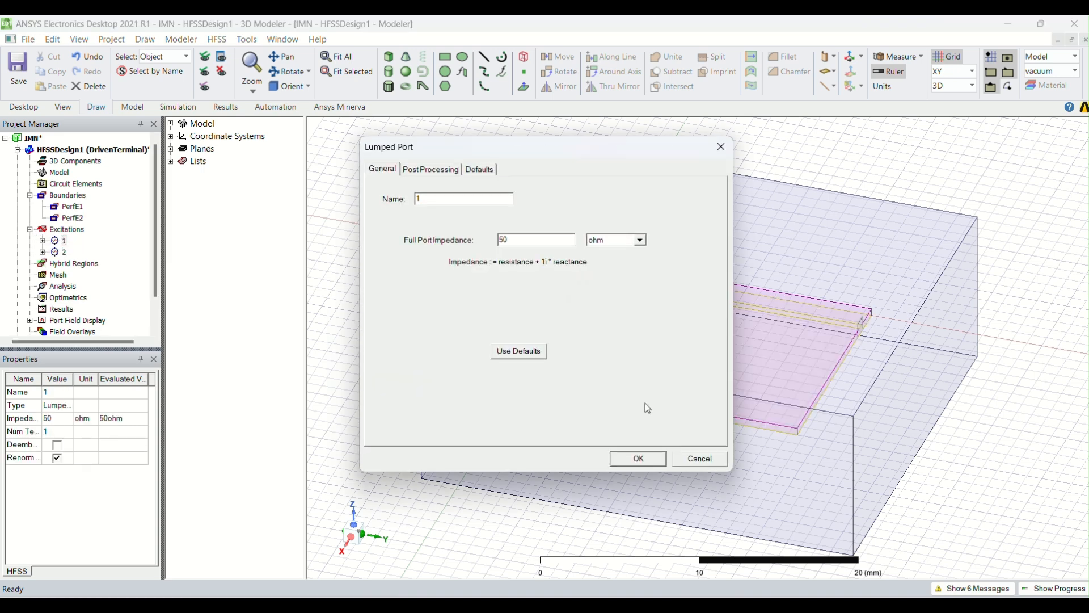
{"action": "left_click", "coordinate": [651, 456]}
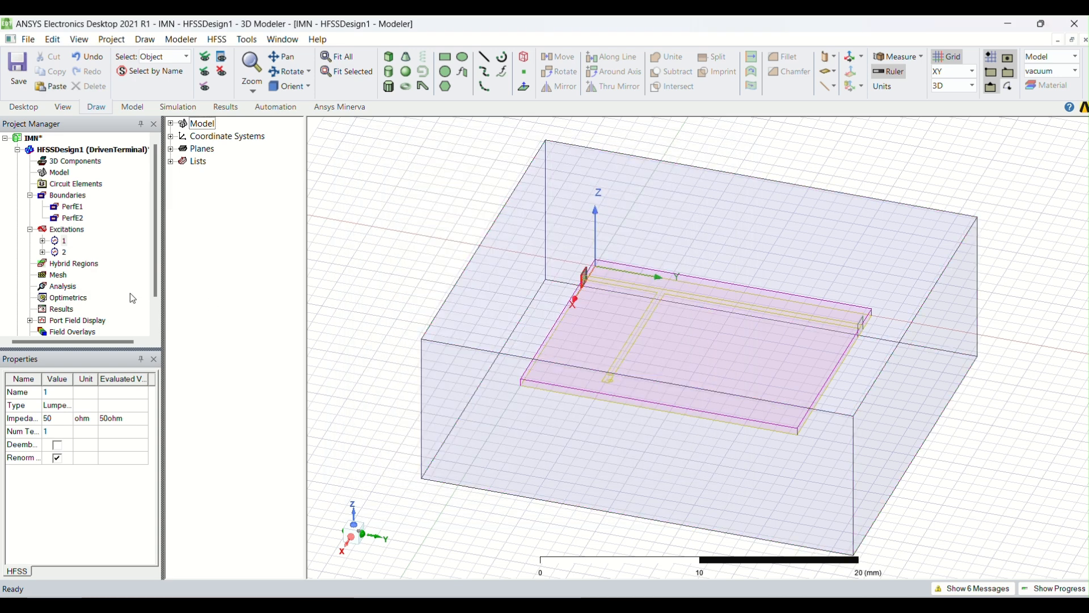
- Set the full port impedance of lumped port 2 to 60-1i*80 ohm
{"action": "double_click", "coordinate": [63, 253]}
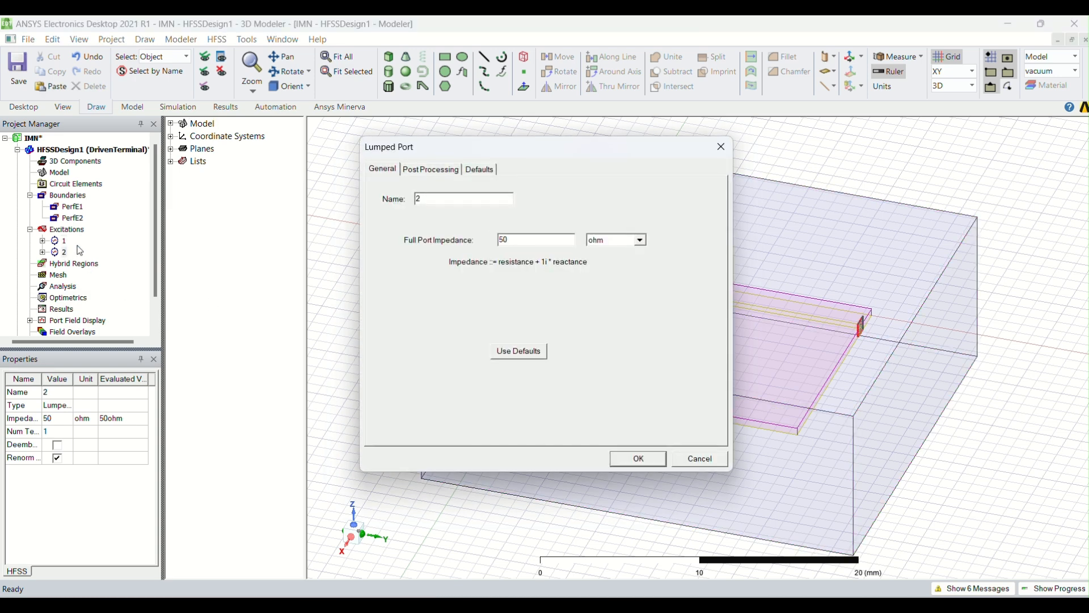
{"action": "left_click", "coordinate": [511, 239]}
{"action": "key", "text": "BackSpace"}
{"action": "key", "text": "BackSpace"}
{"action": "type", "text": "60"}
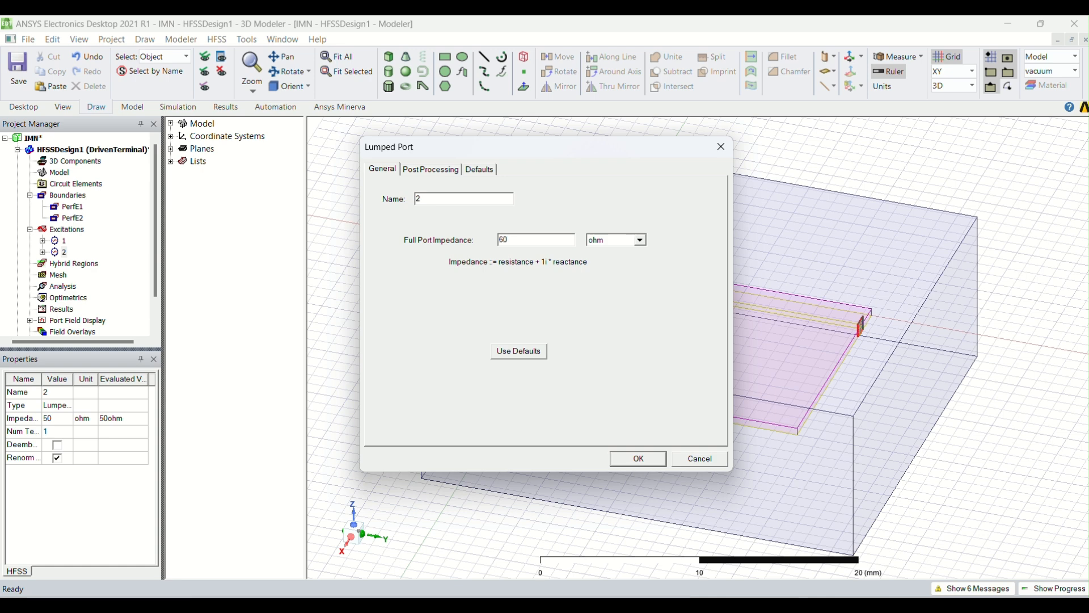
{"action": "type", "text": "-1i*80"}
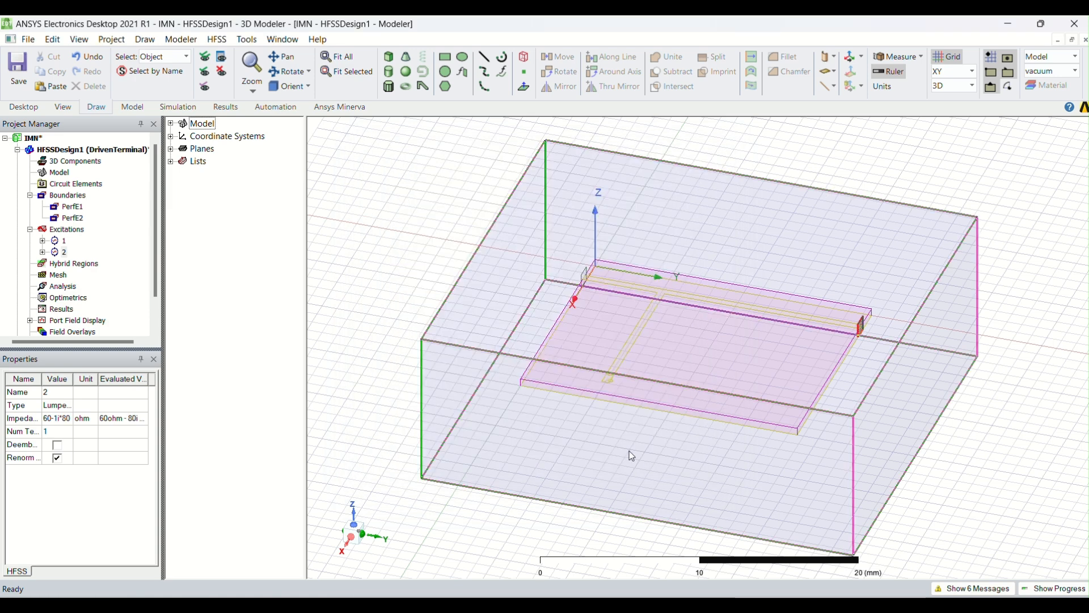
- Add an advanced solution setup with a single solution frequency of 3 GHz and a maximum of 15 passes
{"action": "left_click", "coordinate": [72, 287]}
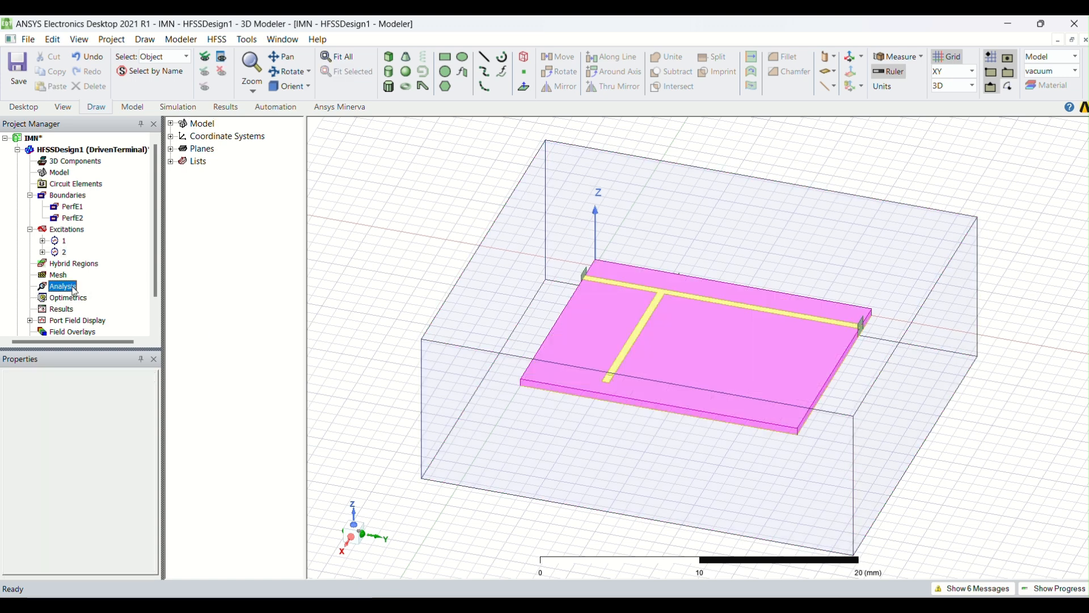
{"action": "right_click", "coordinate": [74, 290]}
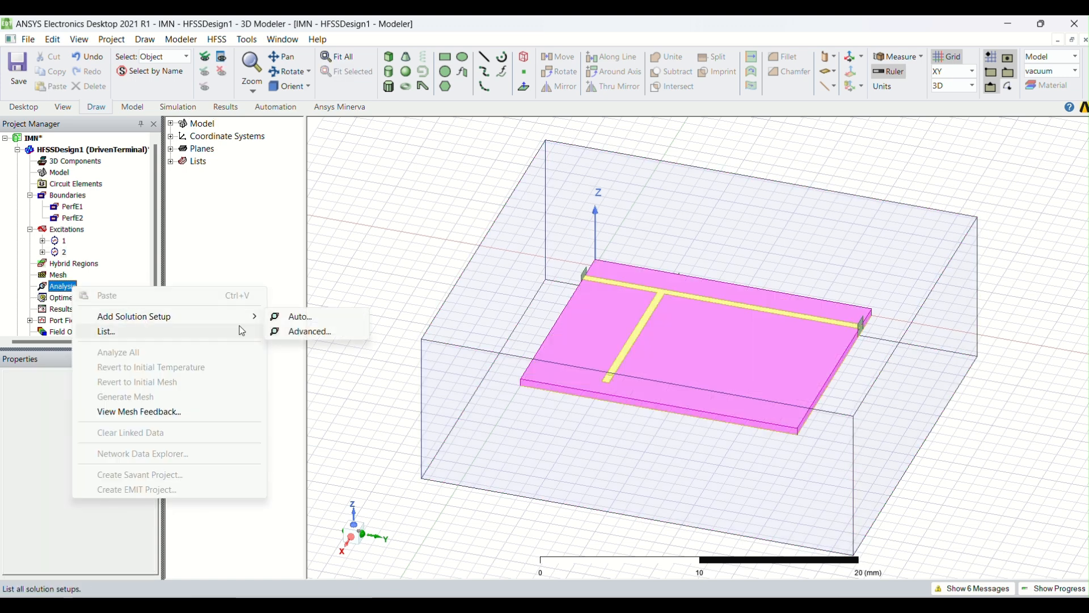
{"action": "left_click", "coordinate": [287, 335]}
{"action": "left_click", "coordinate": [529, 177]}
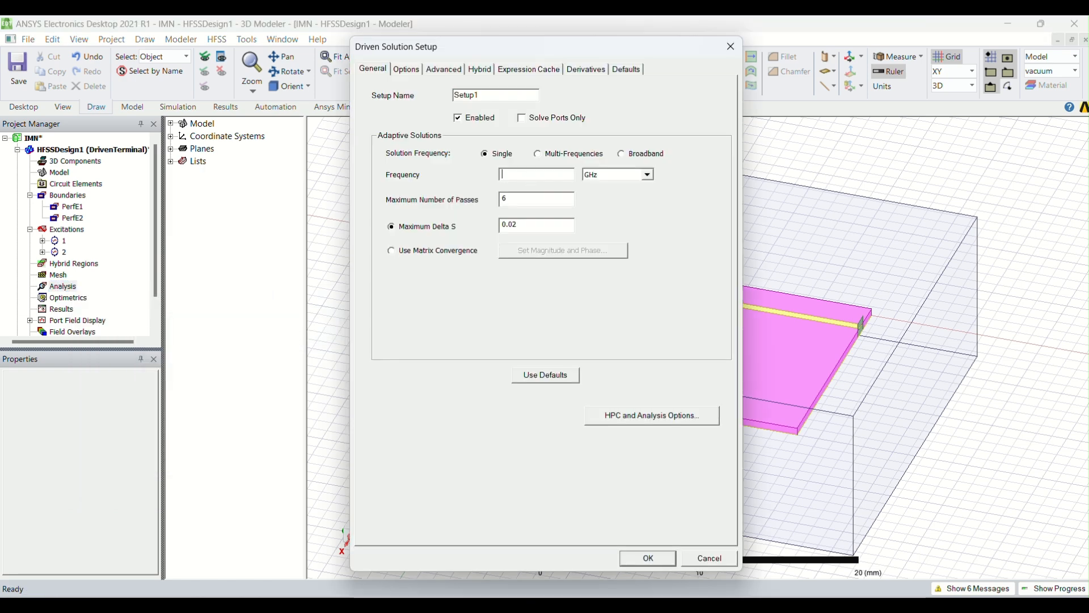
{"action": "type", "text": "3"}
{"action": "left_click", "coordinate": [527, 202]}
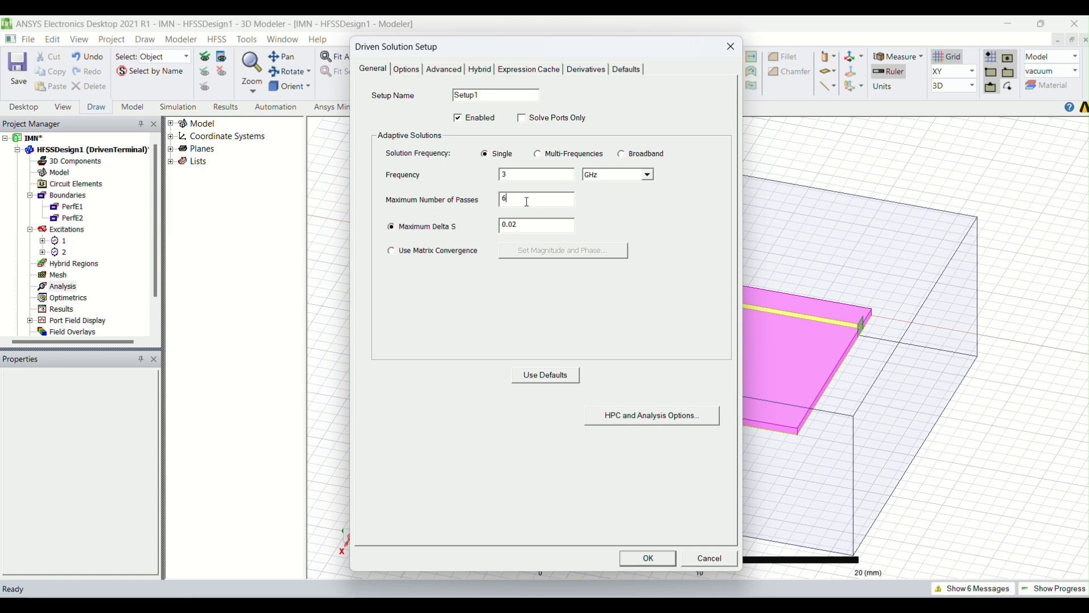
{"action": "type", "text": "15"}
{"action": "key", "text": "Return"}
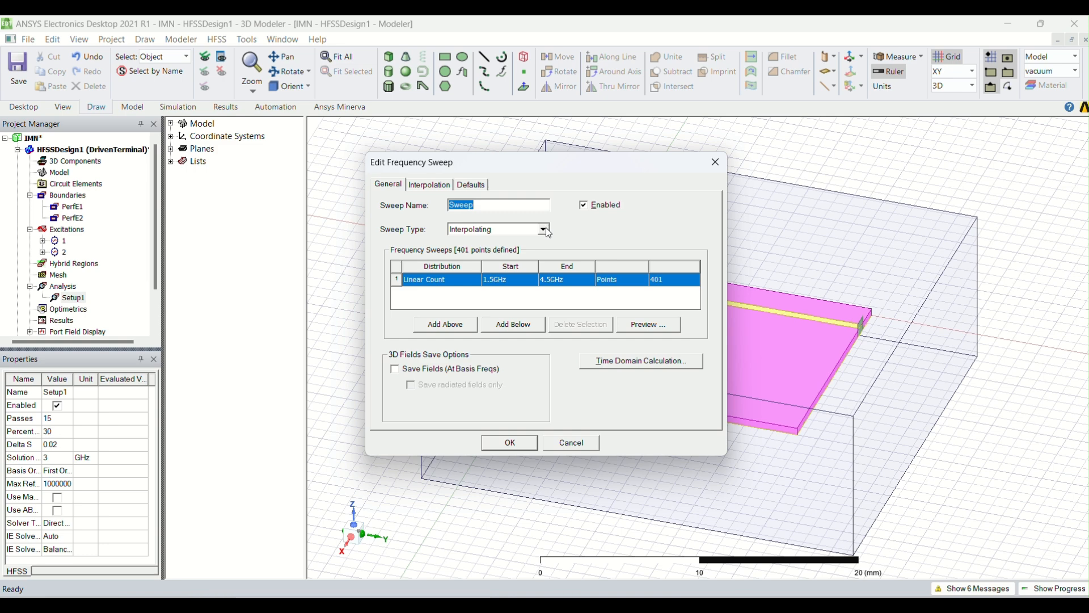
- Configure the setup's frequency sweep as Fast with a linear count of 200 points
{"action": "left_click", "coordinate": [543, 229]}
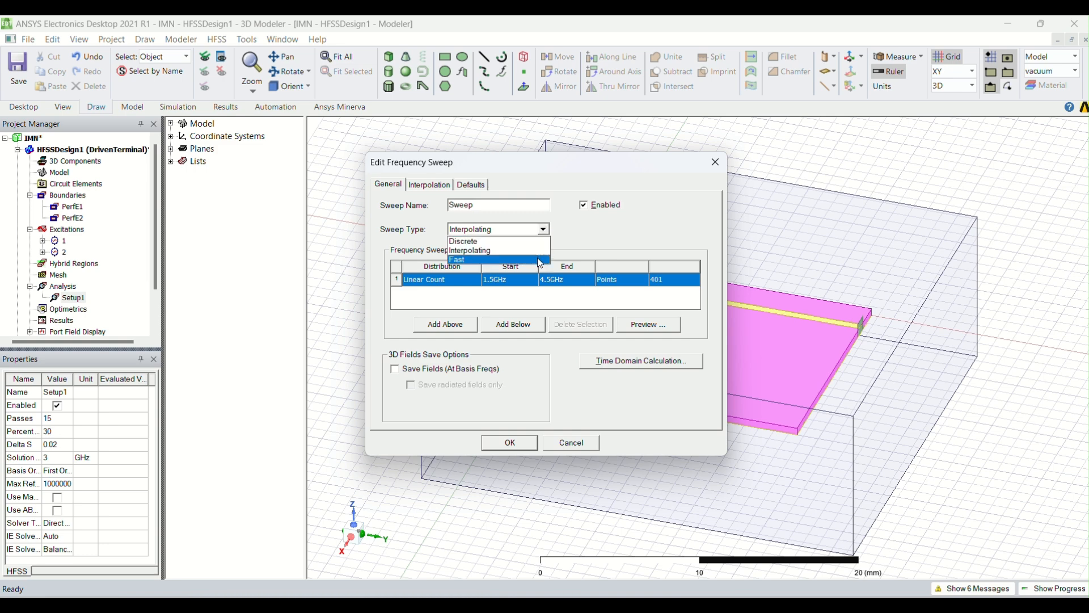
{"action": "left_click", "coordinate": [537, 258]}
{"action": "left_click", "coordinate": [685, 283]}
{"action": "left_click", "coordinate": [683, 279]}
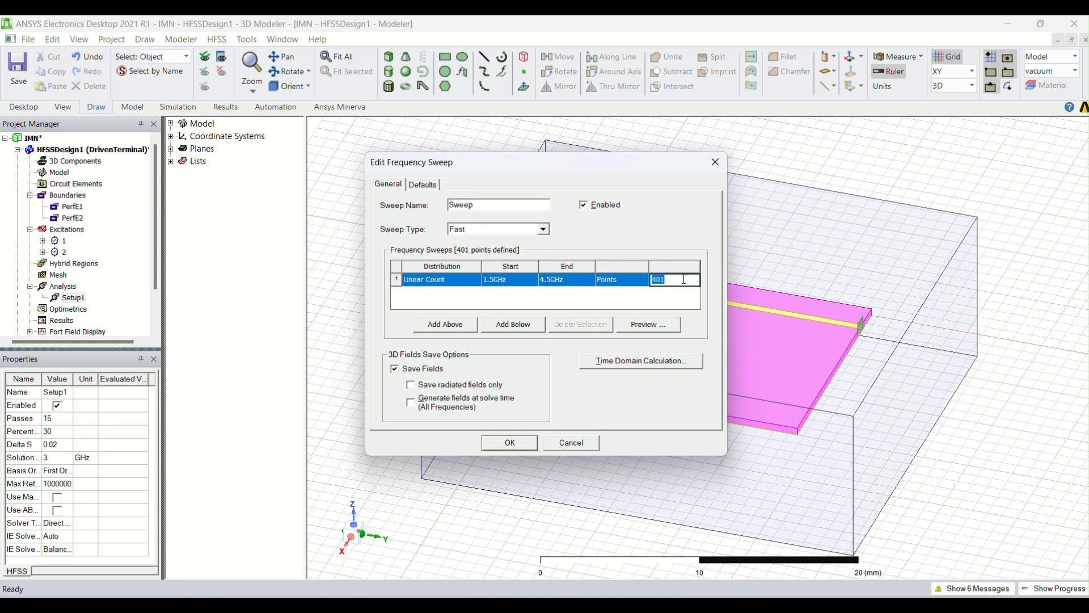
{"action": "key", "text": "BackSpace"}
{"action": "type", "text": "200"}
{"action": "key", "text": "Return"}
{"action": "left_click", "coordinate": [510, 443]}
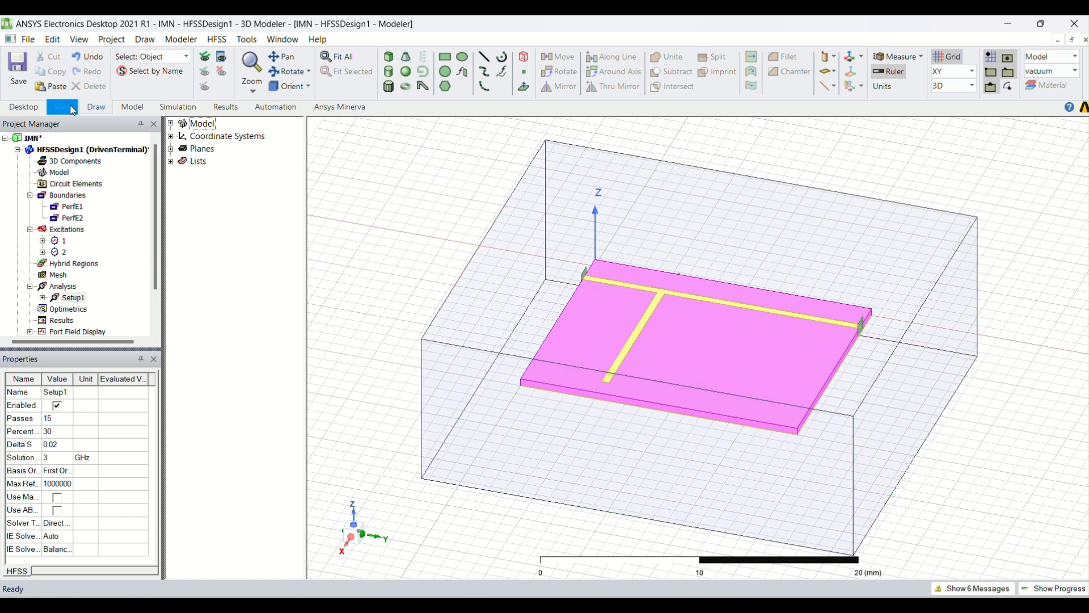
- Save the project and run a validation check on the HFSS design
{"action": "left_click", "coordinate": [18, 70]}
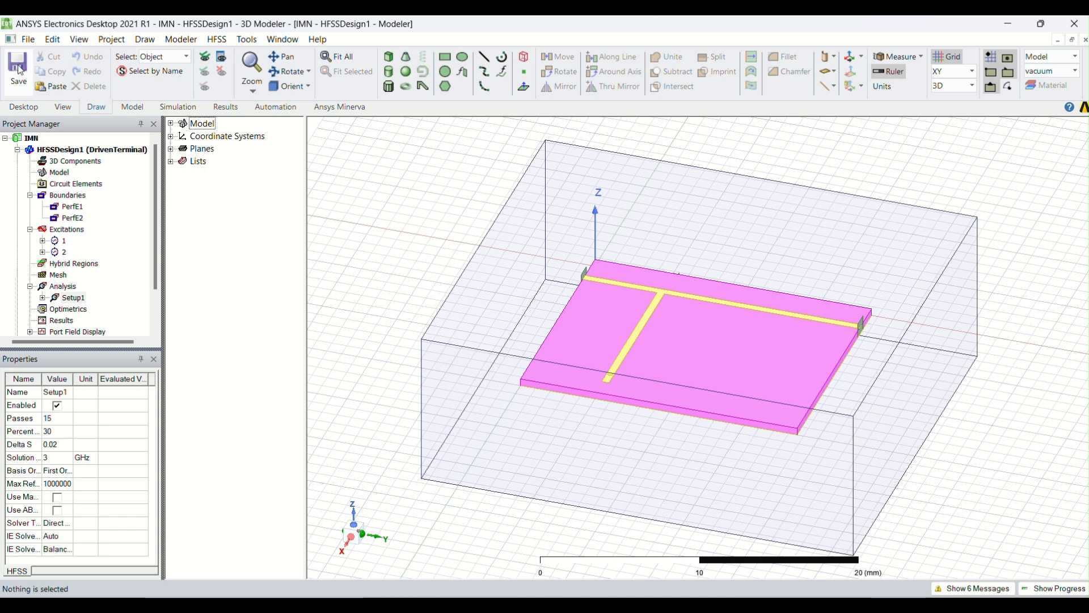
{"action": "left_click", "coordinate": [216, 39]}
{"action": "left_click", "coordinate": [240, 86]}
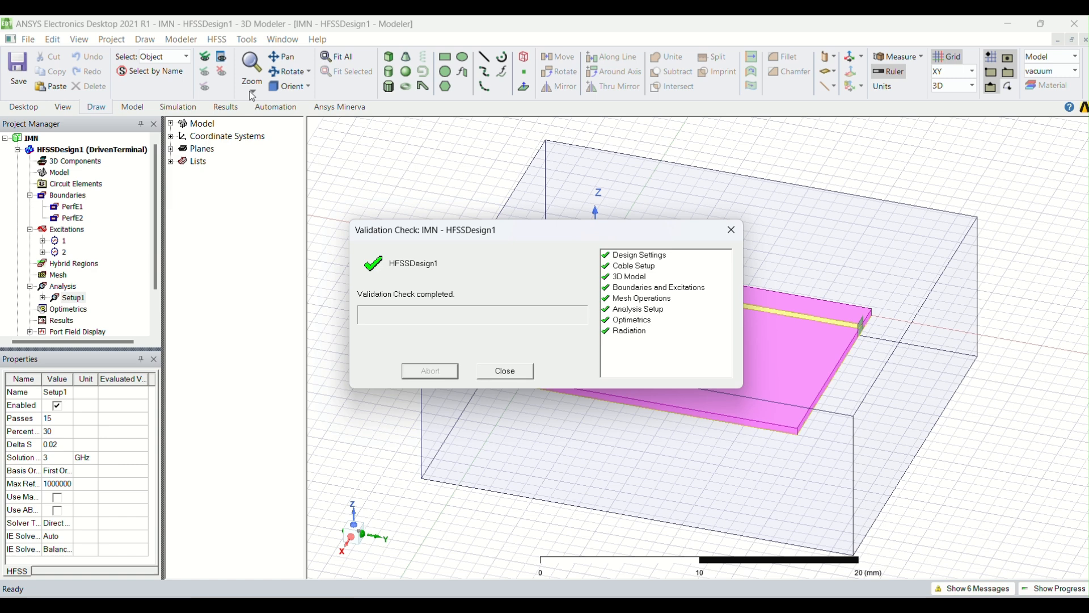
{"action": "left_click", "coordinate": [500, 370]}
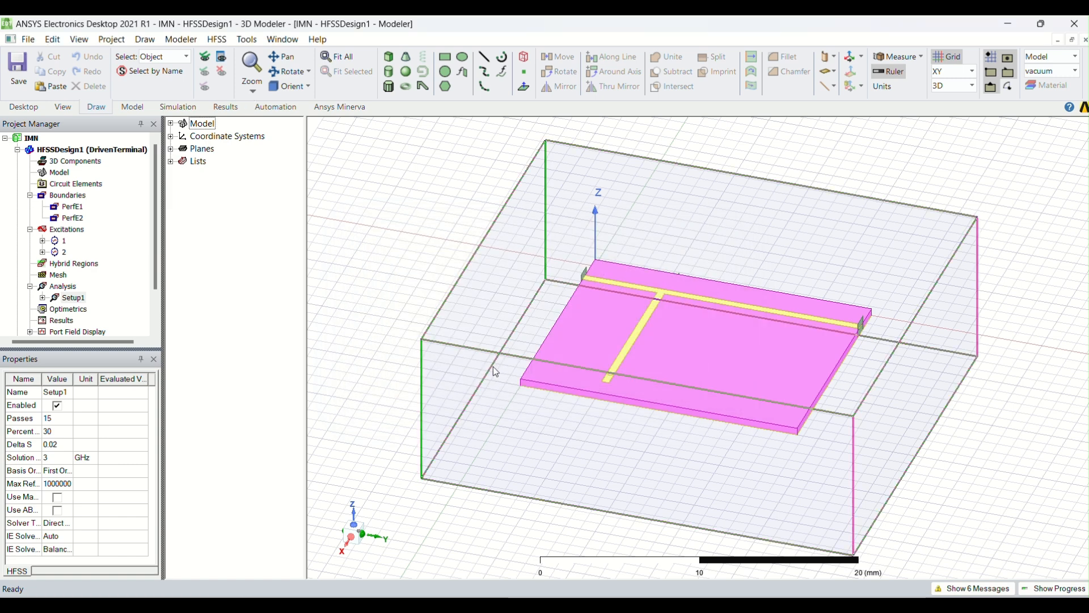
- Run the analysis of the whole design and check the simulation progress
{"action": "left_click", "coordinate": [216, 39]}
{"action": "left_click", "coordinate": [239, 100]}
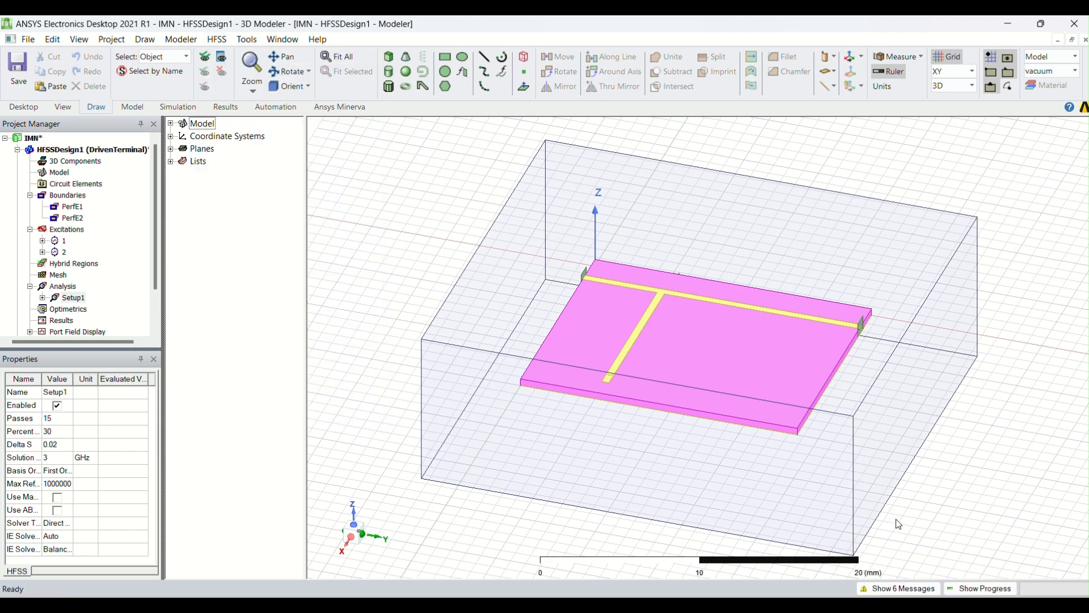
{"action": "left_click", "coordinate": [960, 588]}
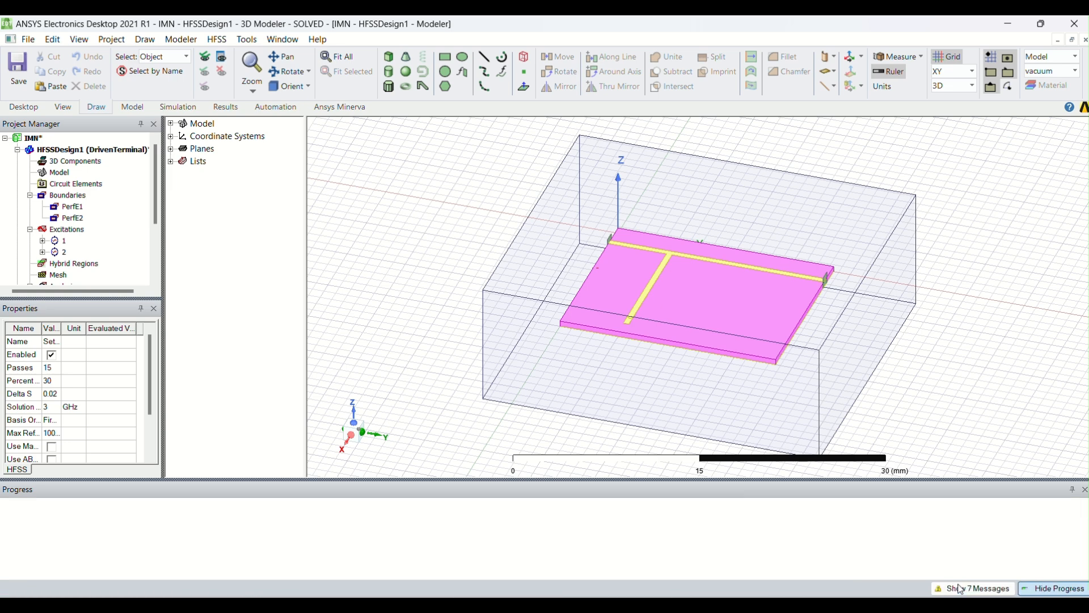
{"action": "left_click", "coordinate": [1045, 589]}
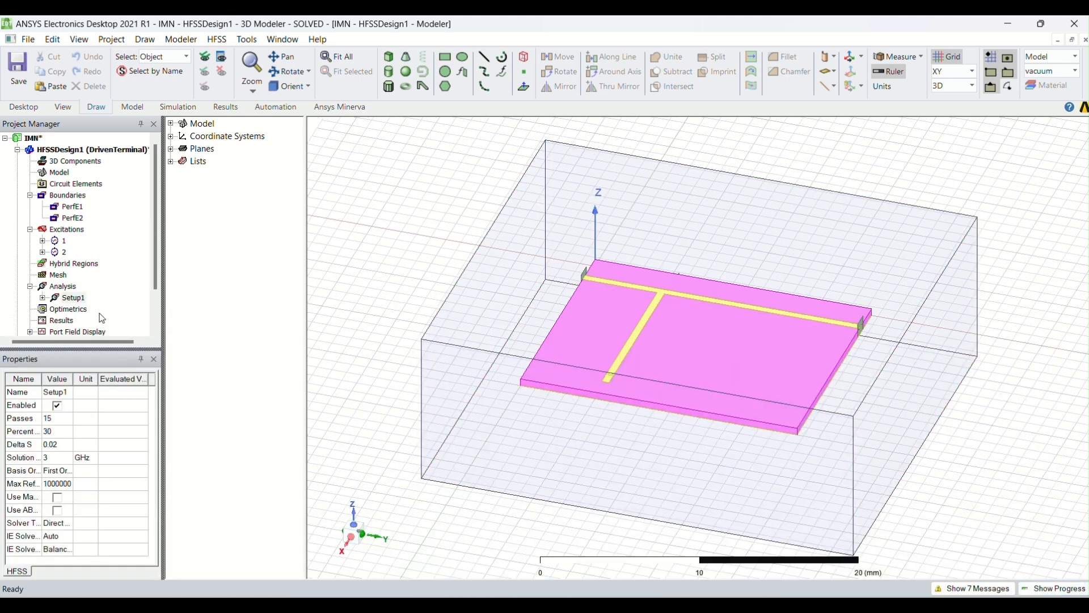
- Create a rectangular terminal solution plot of St(port1_T1,port1_T1) in dB over frequency from the Setup1 sweep
{"action": "left_click", "coordinate": [66, 322]}
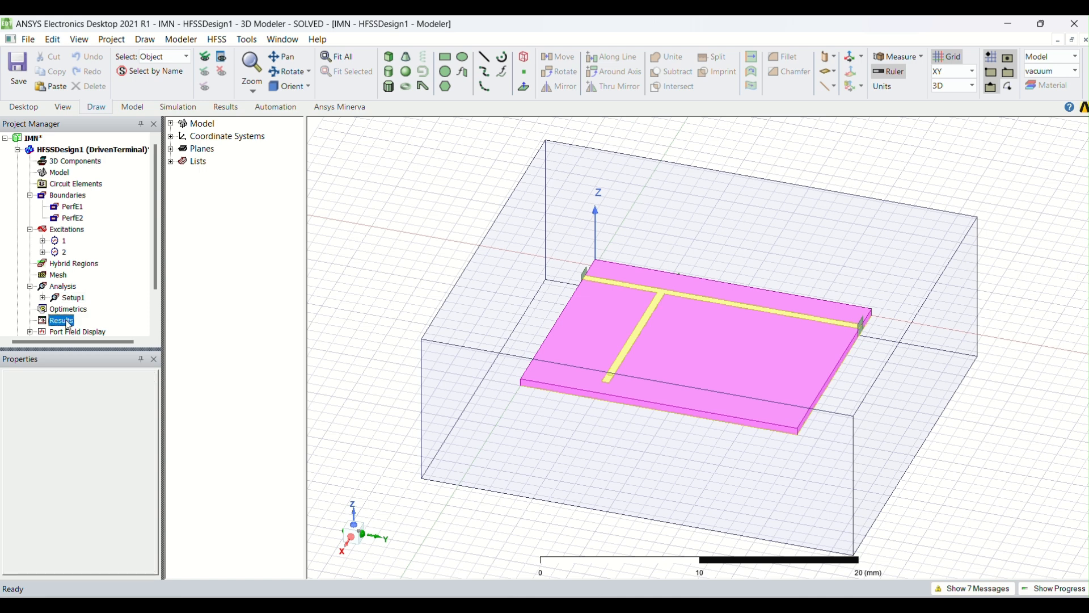
{"action": "right_click", "coordinate": [69, 323]}
{"action": "mouse_move", "coordinate": [260, 209]}
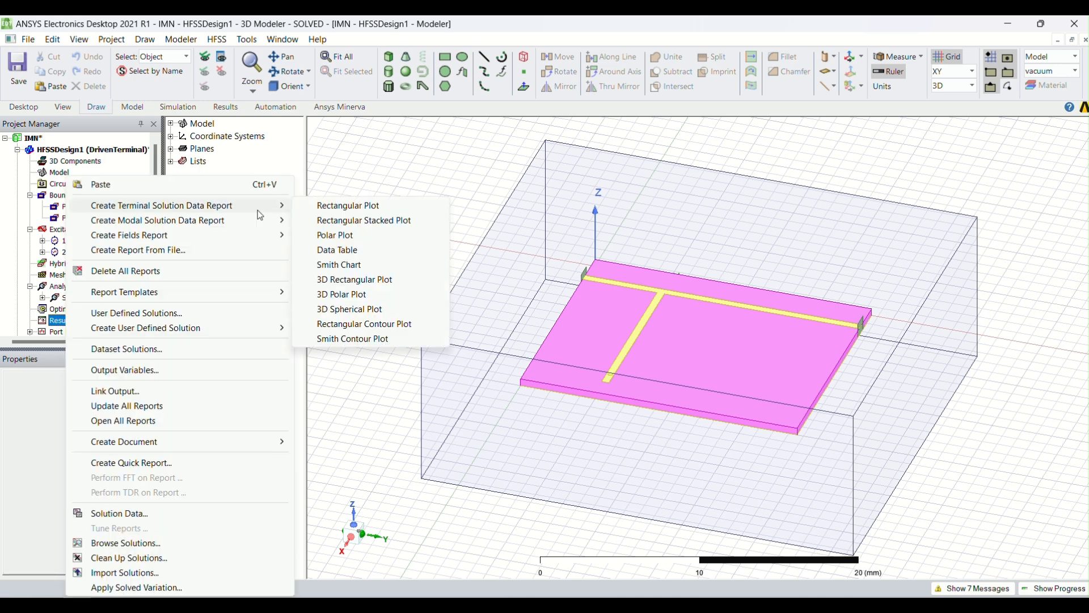
{"action": "left_click", "coordinate": [313, 207]}
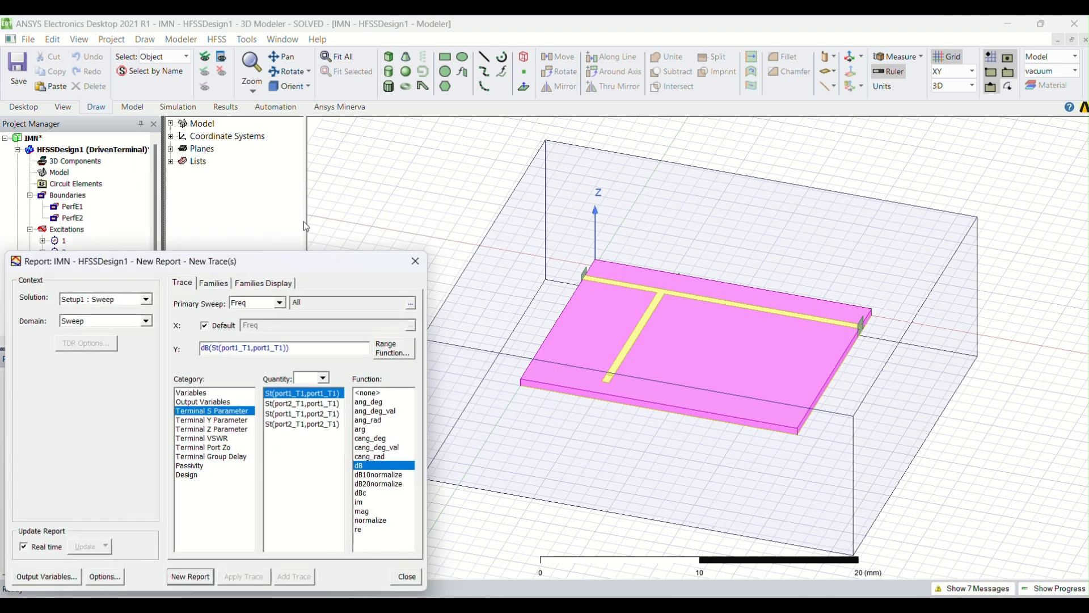
{"action": "left_click", "coordinate": [190, 576]}
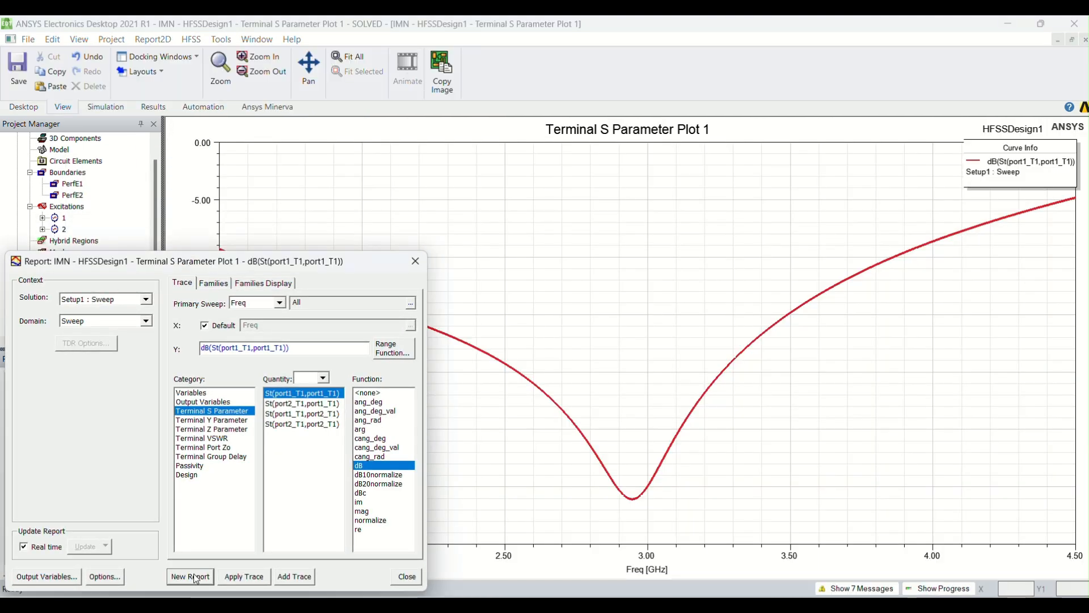
{"action": "left_click", "coordinate": [407, 577]}
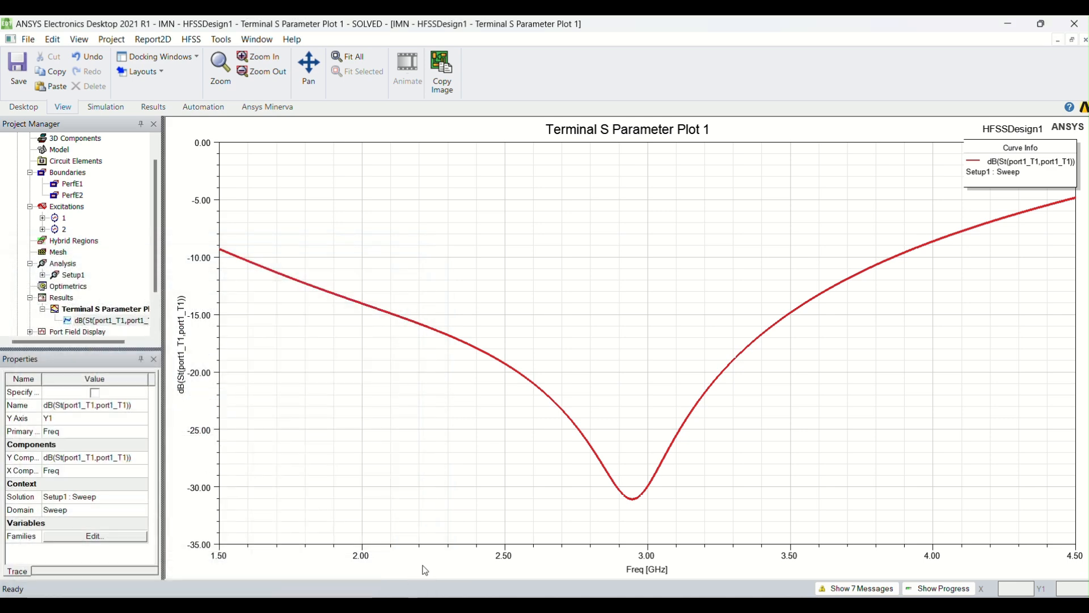